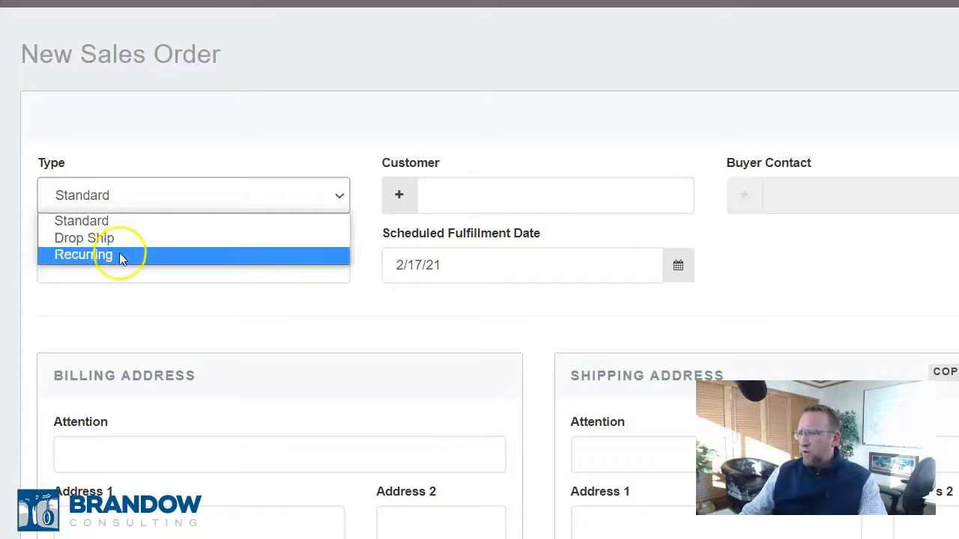
Try the Recurring type for the new sales order and set it back to Standard.
click(121, 256)
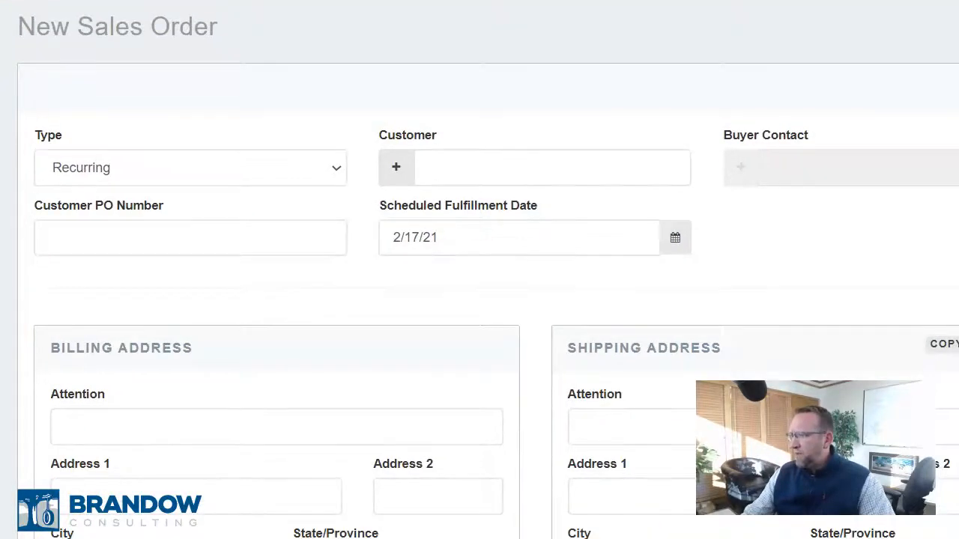
click(338, 169)
click(128, 195)
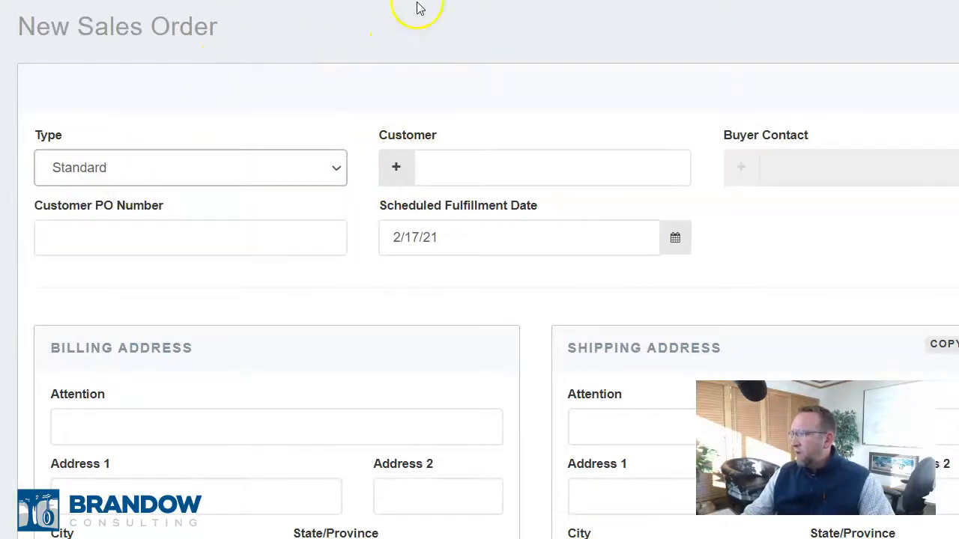
Search the order's customer field for "g", choose an individual customer with an alert, and highlight the alert text.
click(478, 168)
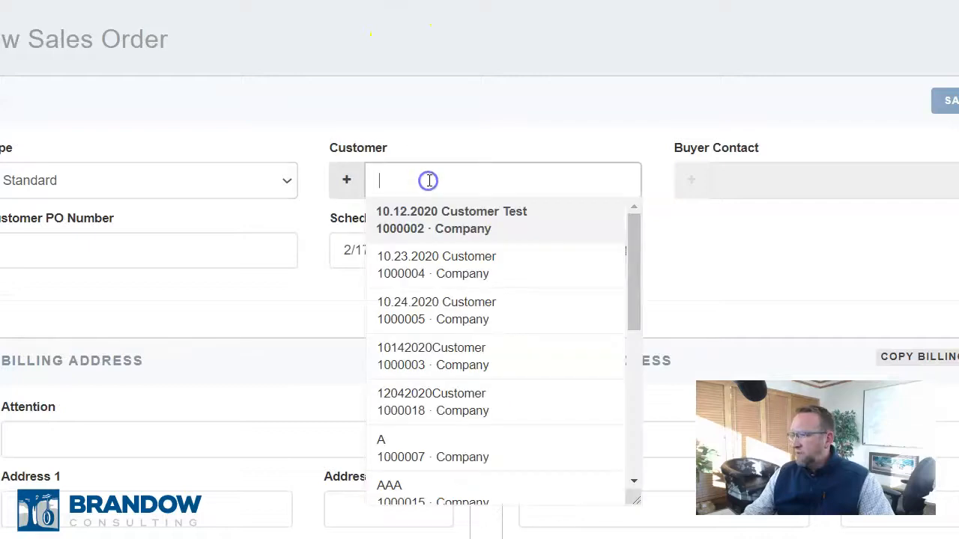
text(g)
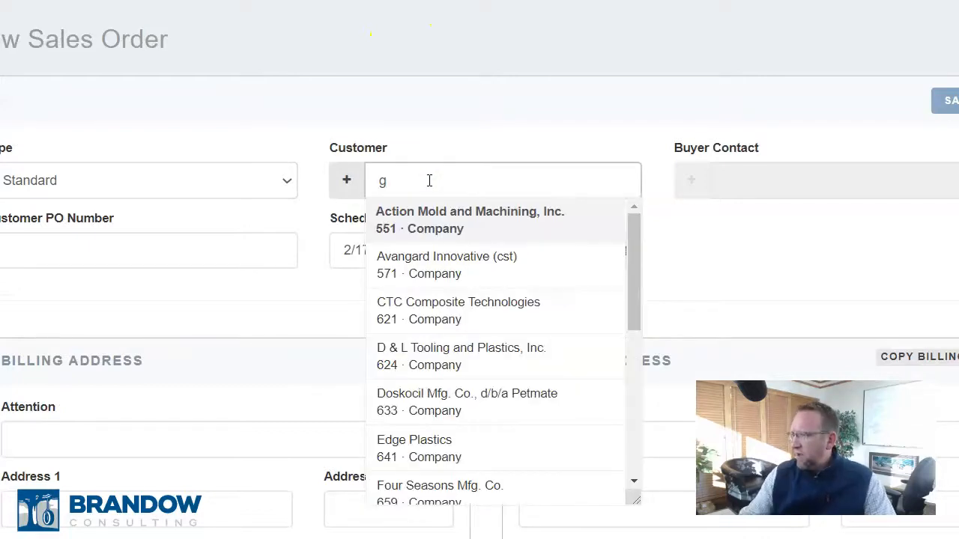
drag(634, 253, 636, 344)
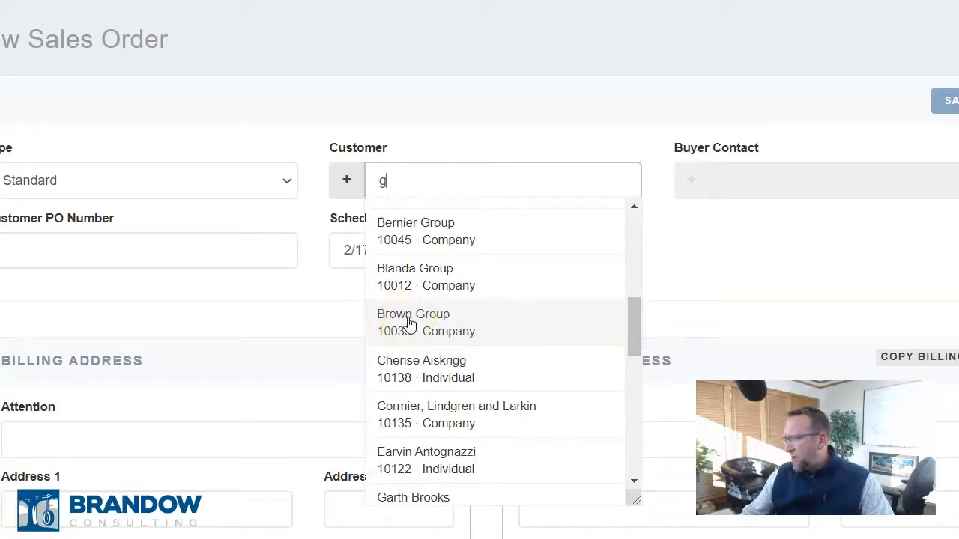
click(419, 370)
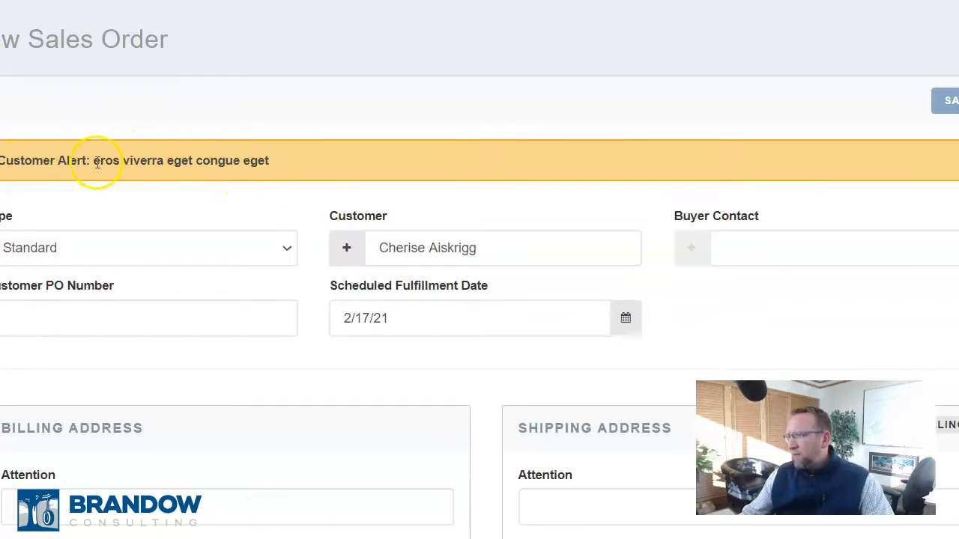
drag(99, 162, 271, 159)
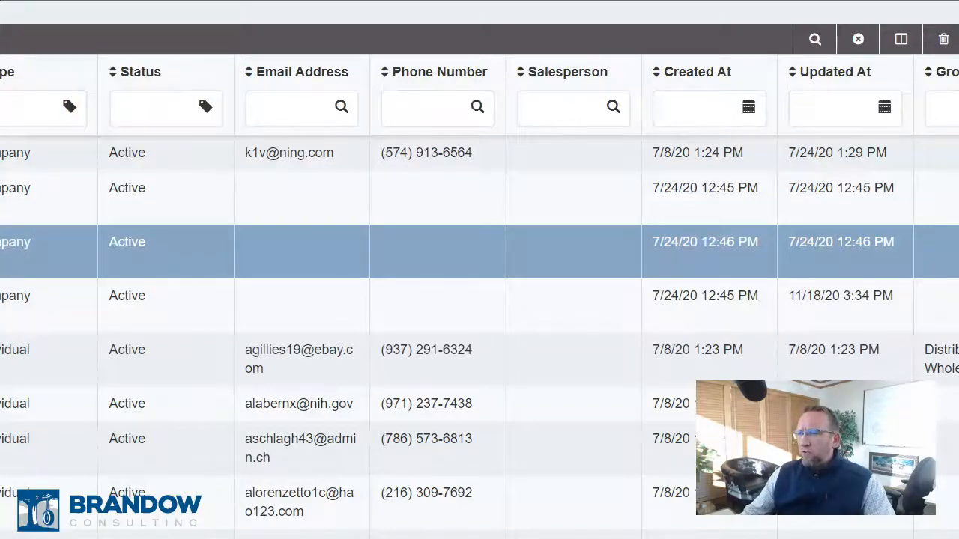
Open the chosen customer's record and change the alert note in its details to "Whatever we want".
click(359, 238)
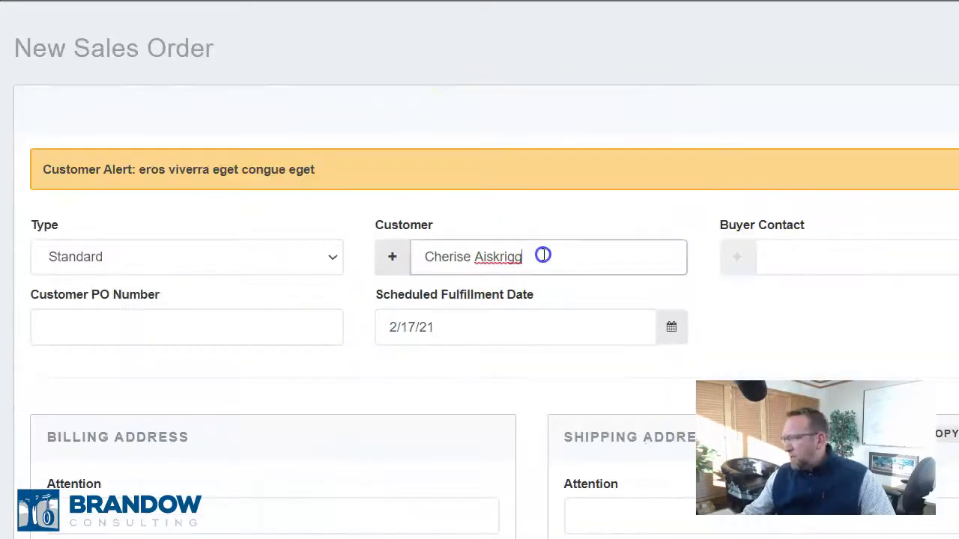
drag(542, 255, 307, 251)
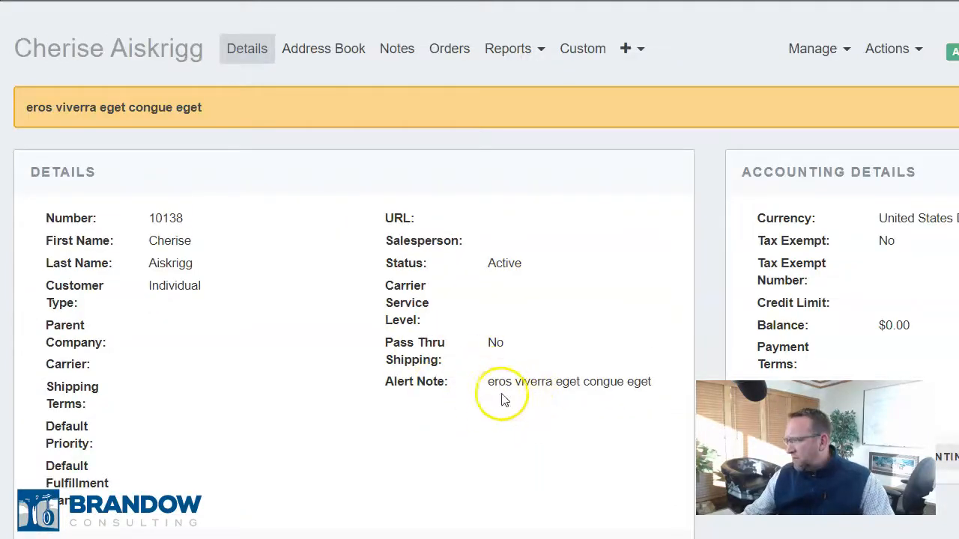
scroll(599, 450, down, 1)
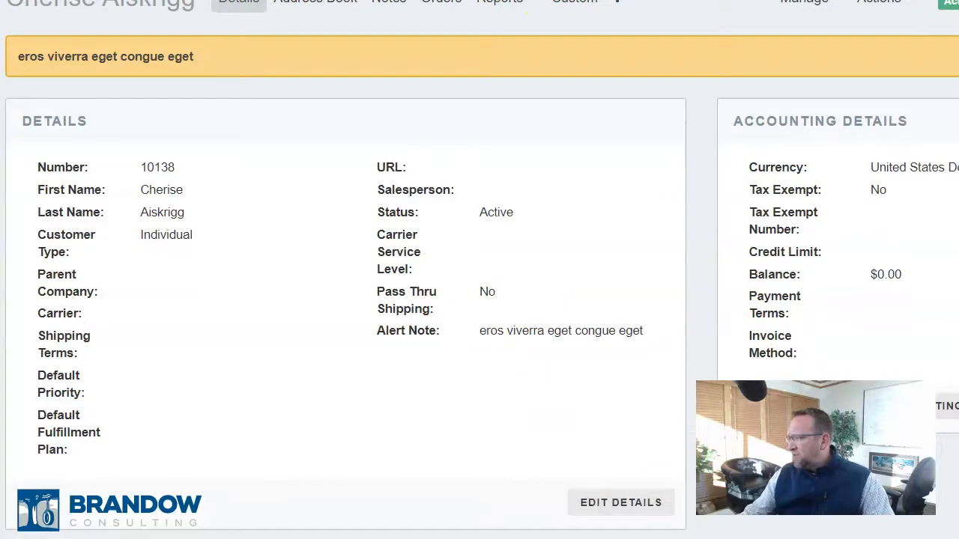
click(609, 504)
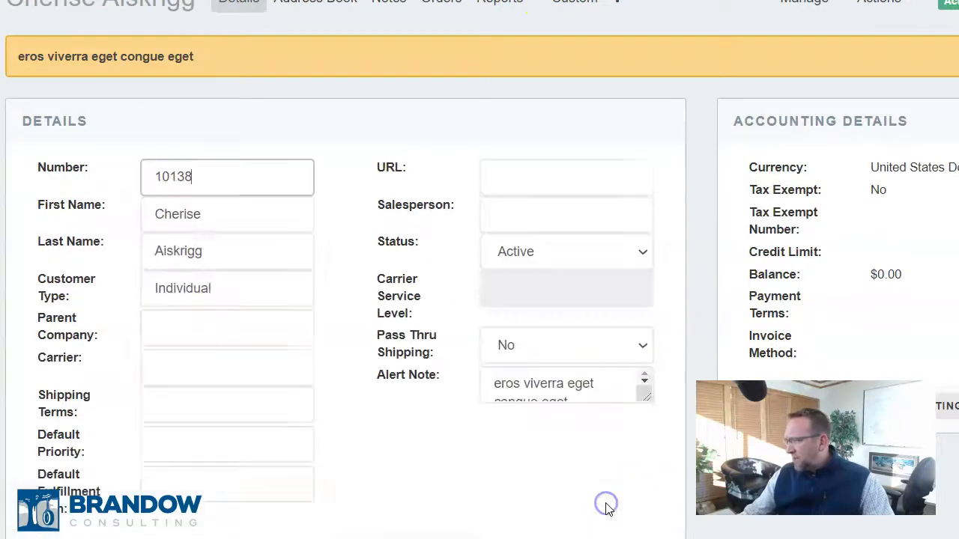
click(613, 387)
drag(599, 392, 485, 355)
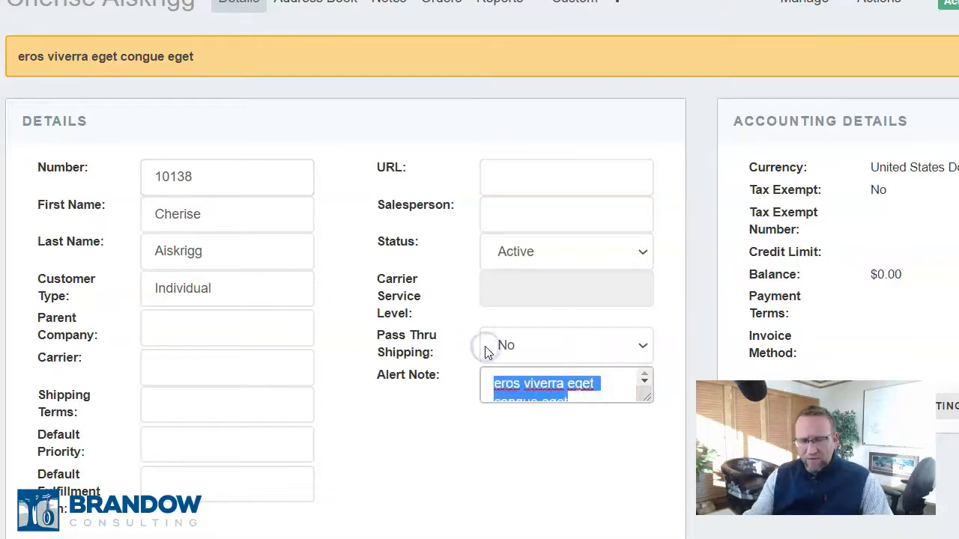
text(Whatever we want)
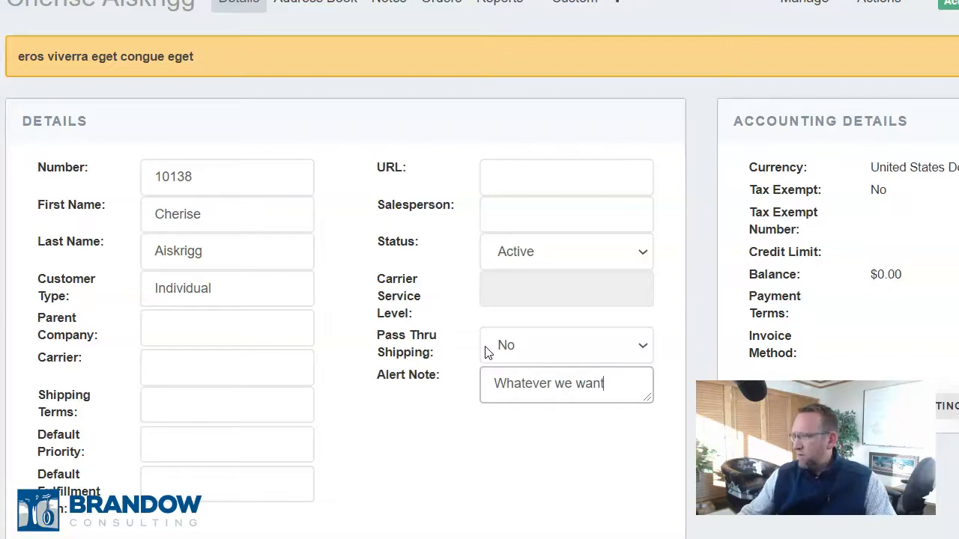
click(246, 346)
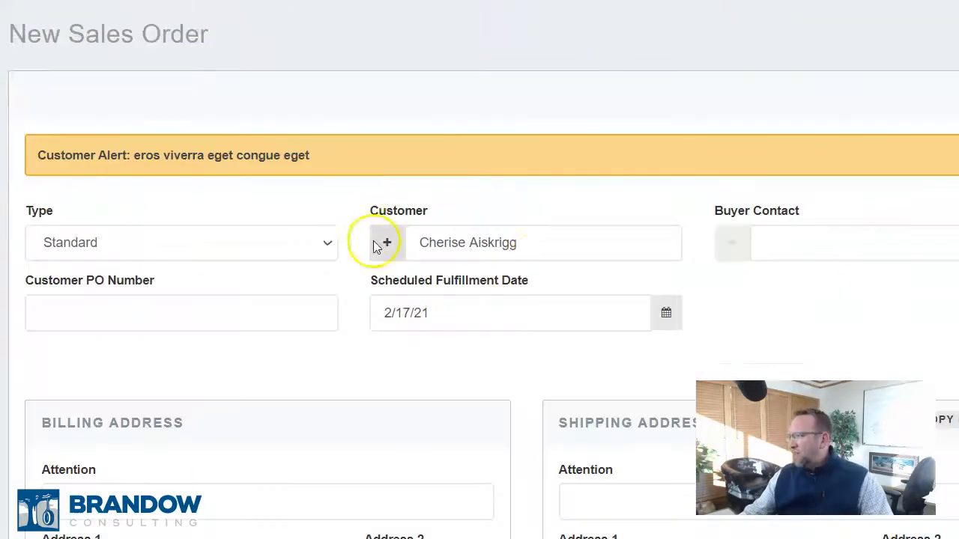
Reselect the same customer on the new sales order to refresh the customer alert.
drag(543, 255, 383, 235)
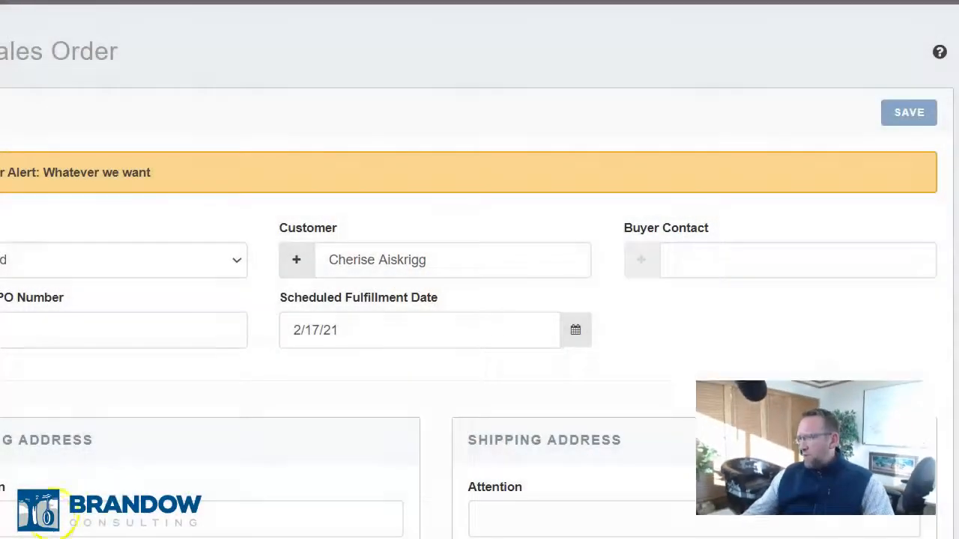
drag(450, 263, 301, 259)
click(475, 260)
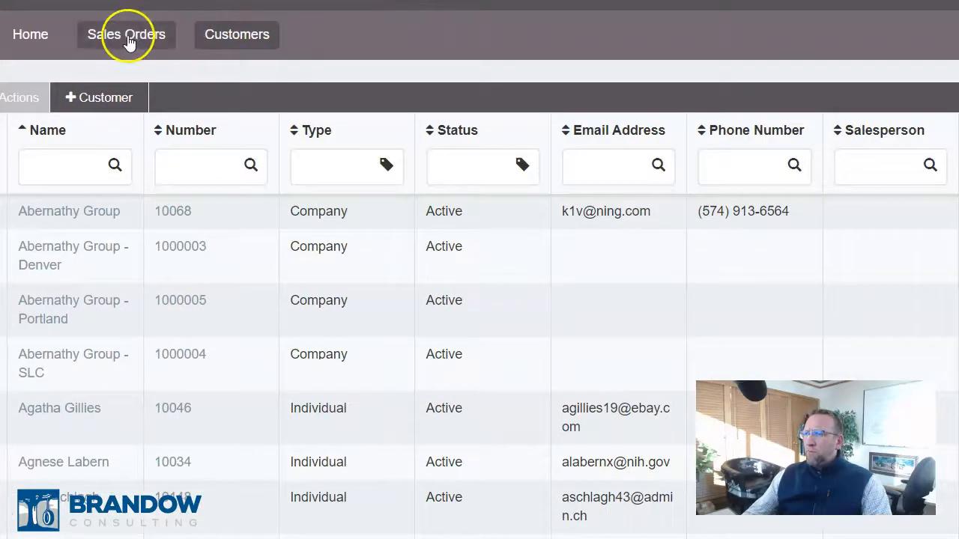
Return from the customer list to the new sales order and enter the customer's PO number.
click(163, 75)
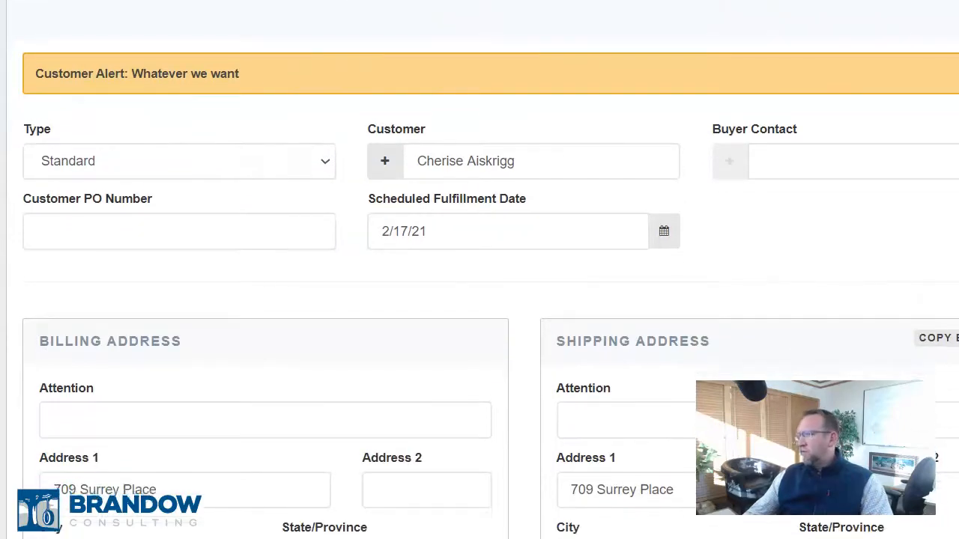
click(79, 149)
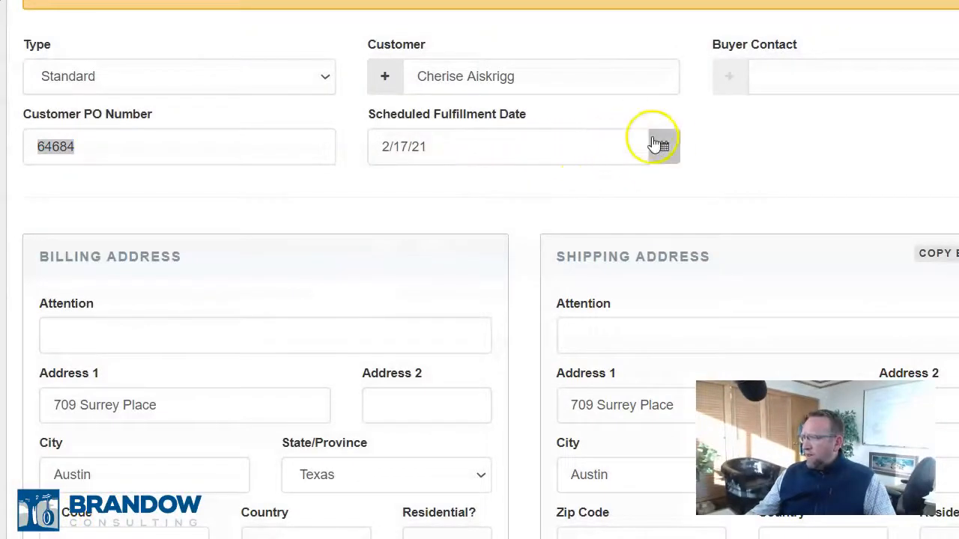
Assign a salesperson to the order and set the carrier to UPS with the 3DaySelect service level.
scroll(490, 262, down, 3)
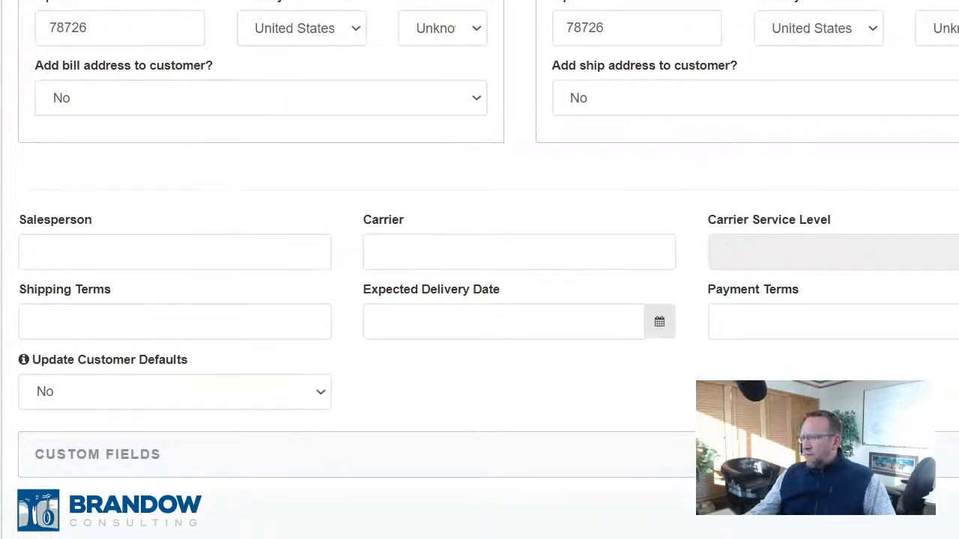
click(103, 252)
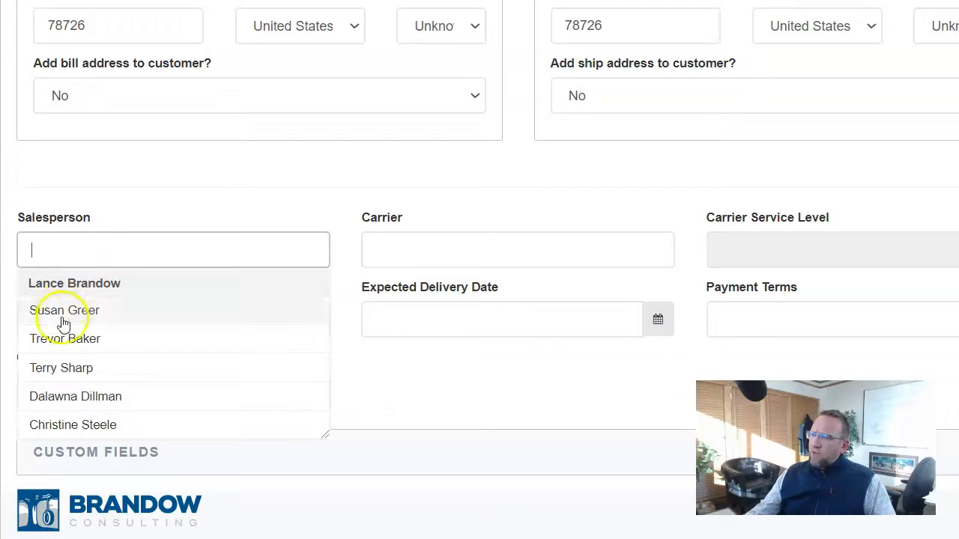
click(69, 371)
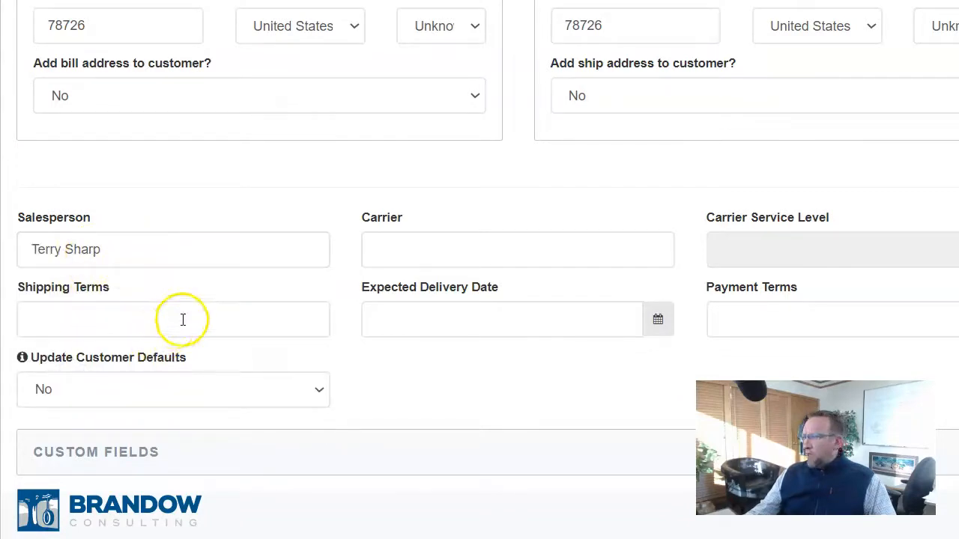
click(405, 239)
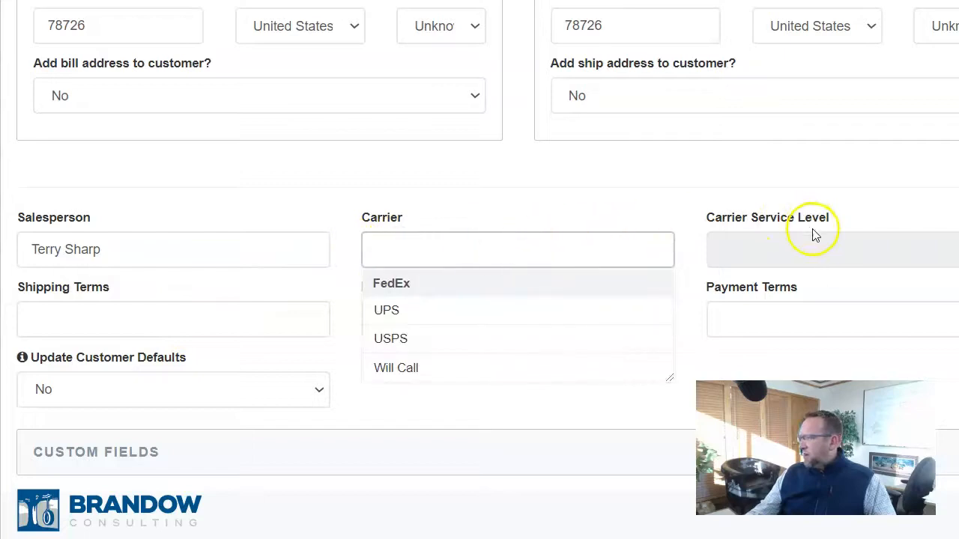
click(409, 307)
click(749, 246)
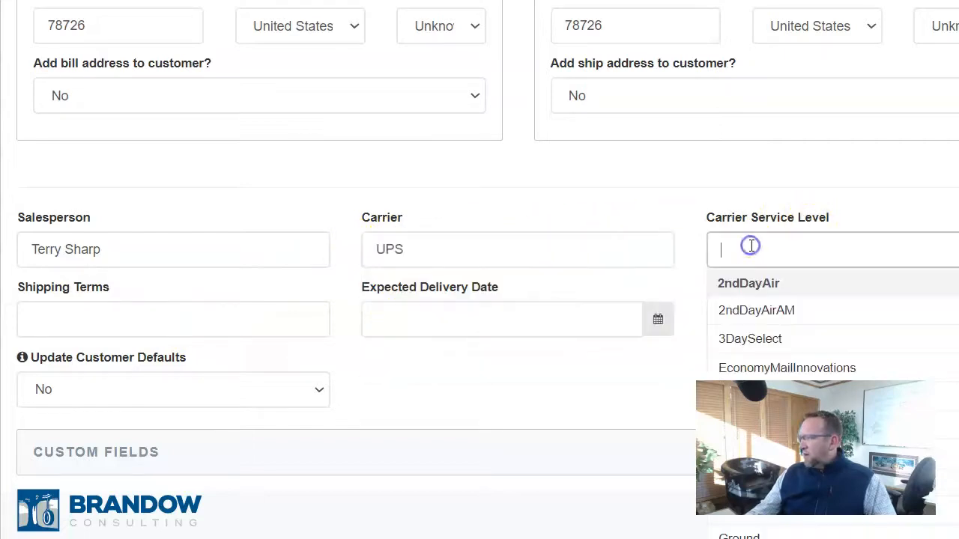
click(752, 340)
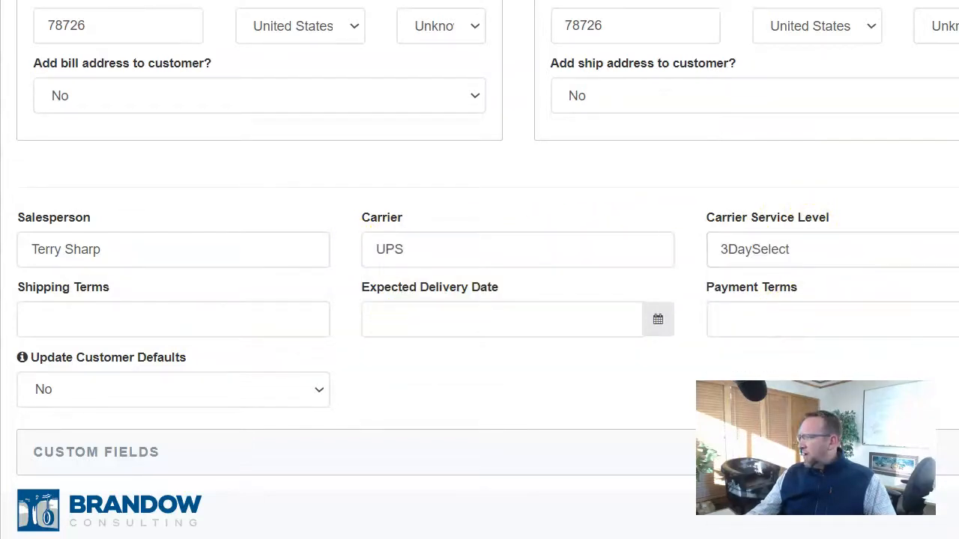
Examine the expected delivery date calendar and the available payment terms, leaving both fields blank.
click(450, 323)
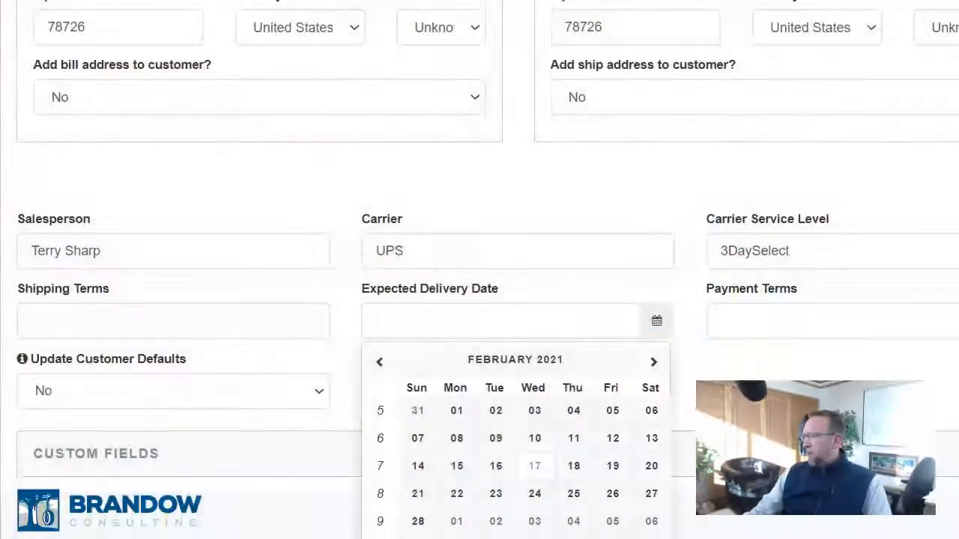
scroll(480, 269, up, 7)
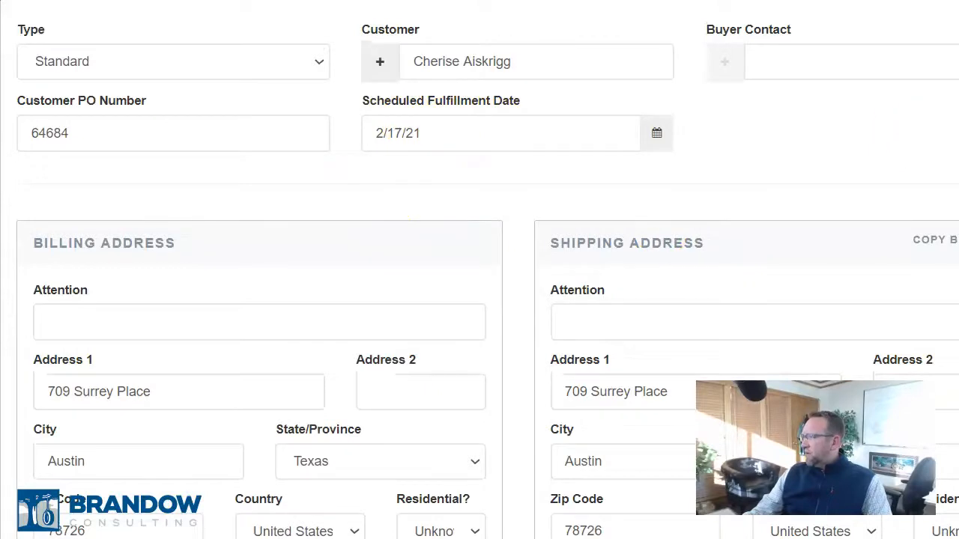
scroll(479, 270, down, 7)
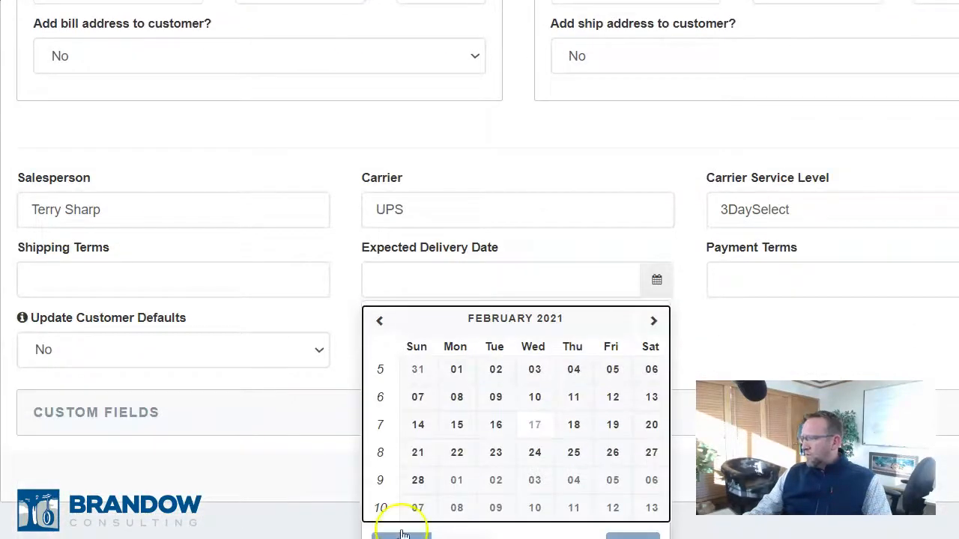
click(741, 321)
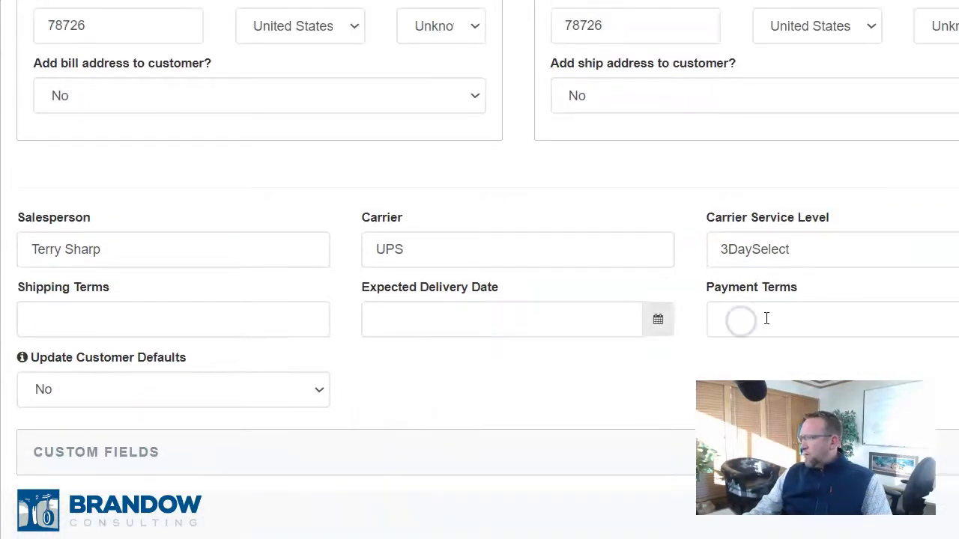
click(766, 319)
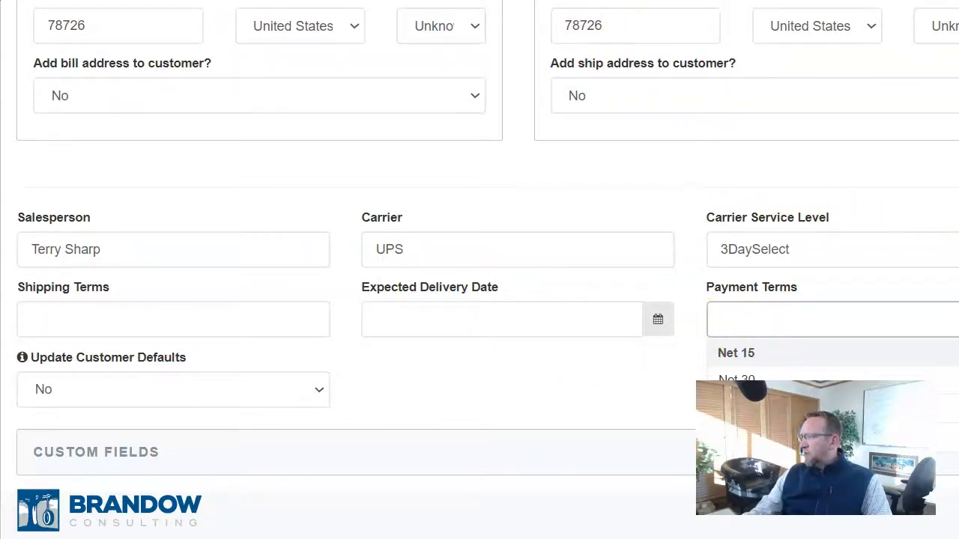
click(920, 505)
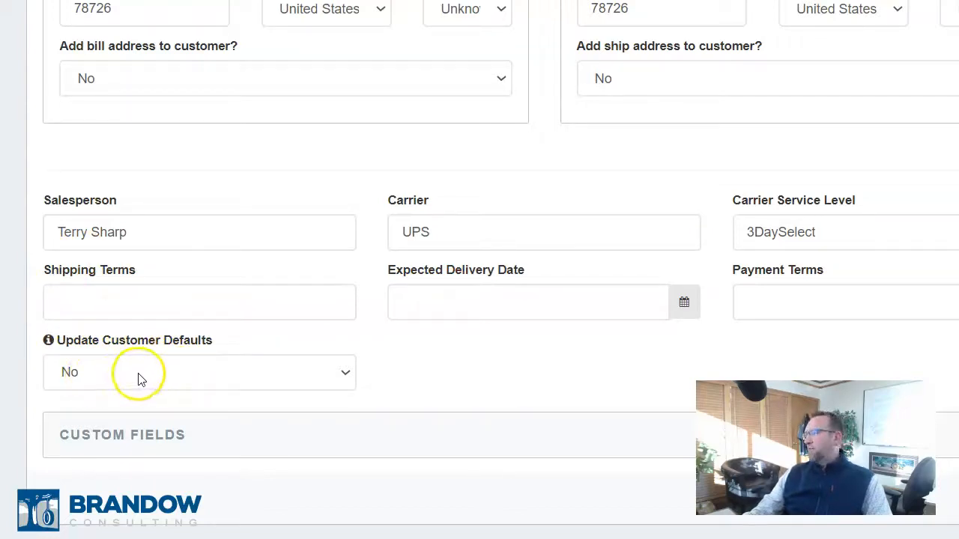
Set Update Customer Defaults to Yes and the shipping terms to Third Party.
click(343, 374)
click(86, 414)
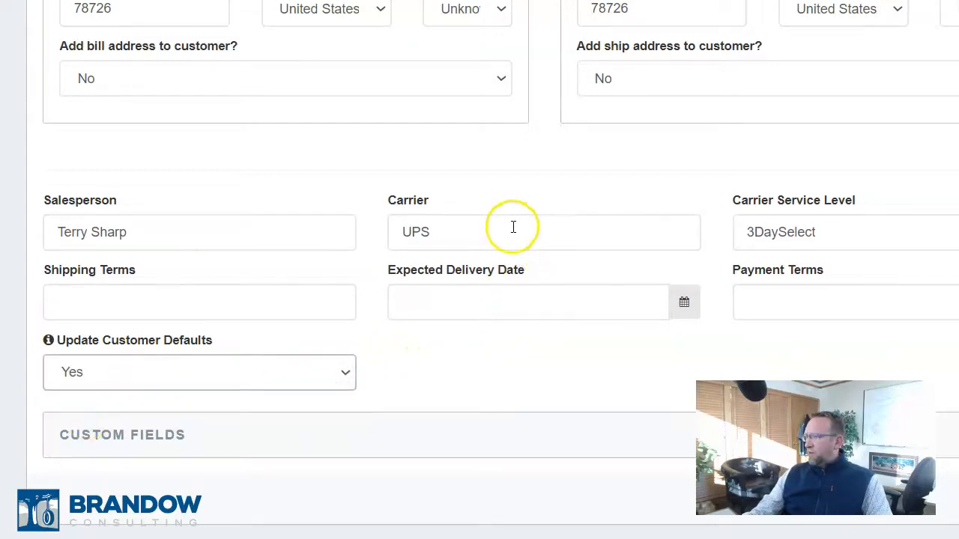
click(163, 298)
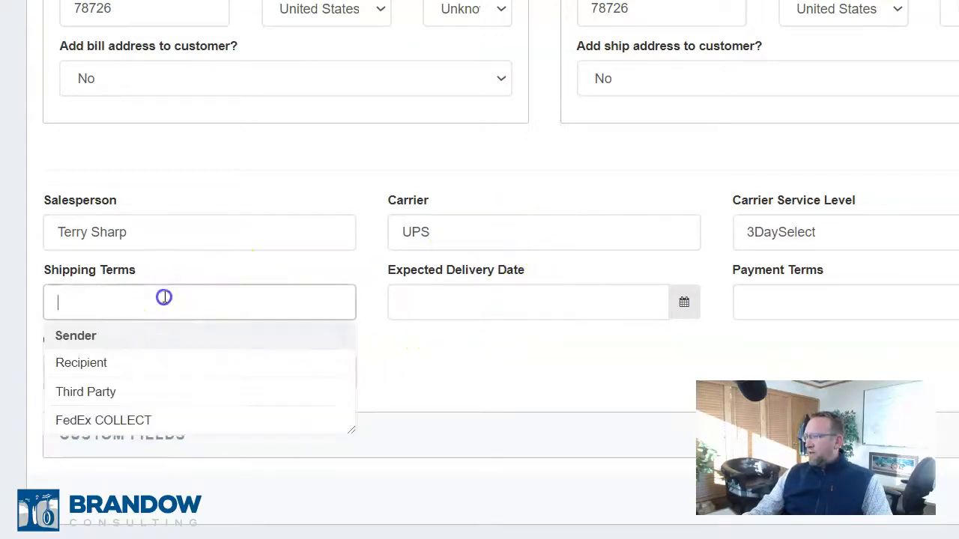
click(98, 397)
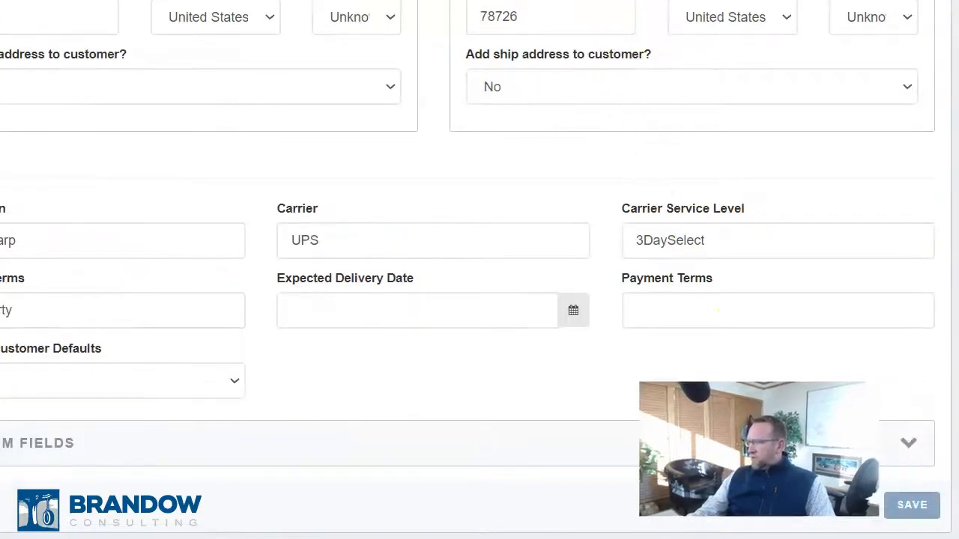
Save the new sales order.
click(910, 506)
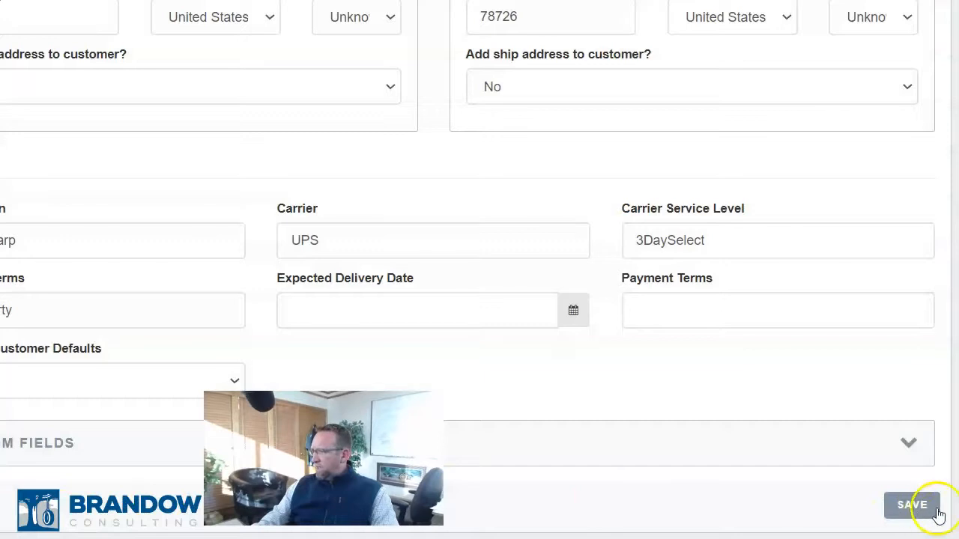
click(914, 506)
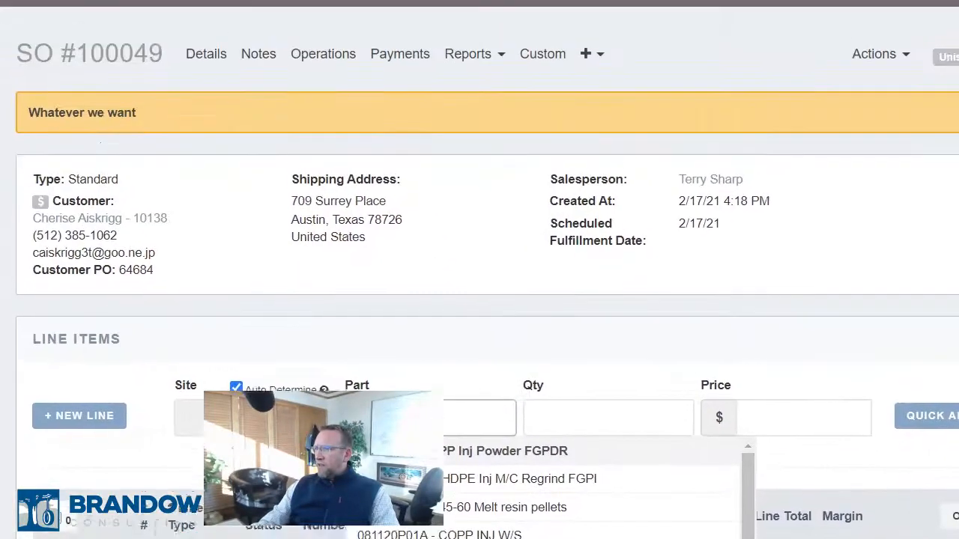
Examine the new sales order's details, operations and notes sections.
click(699, 66)
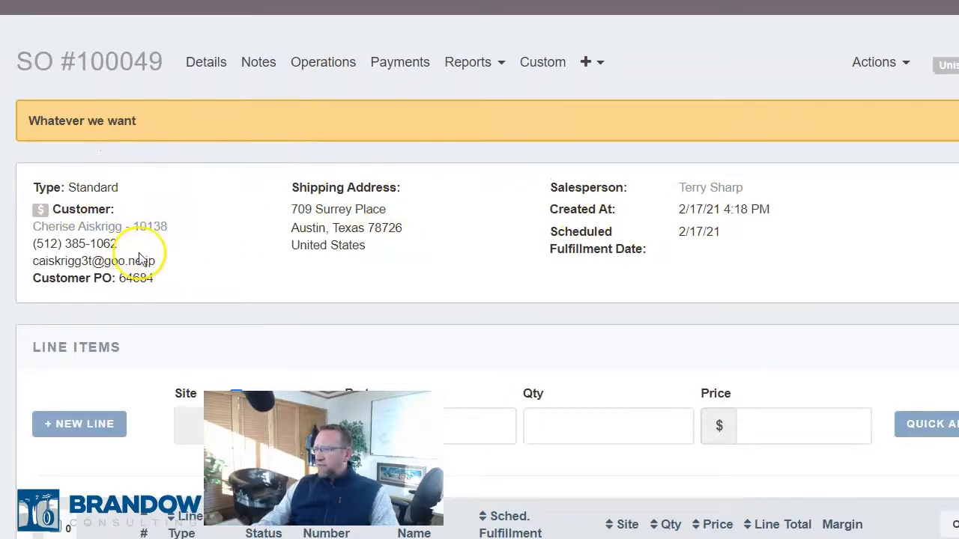
click(203, 66)
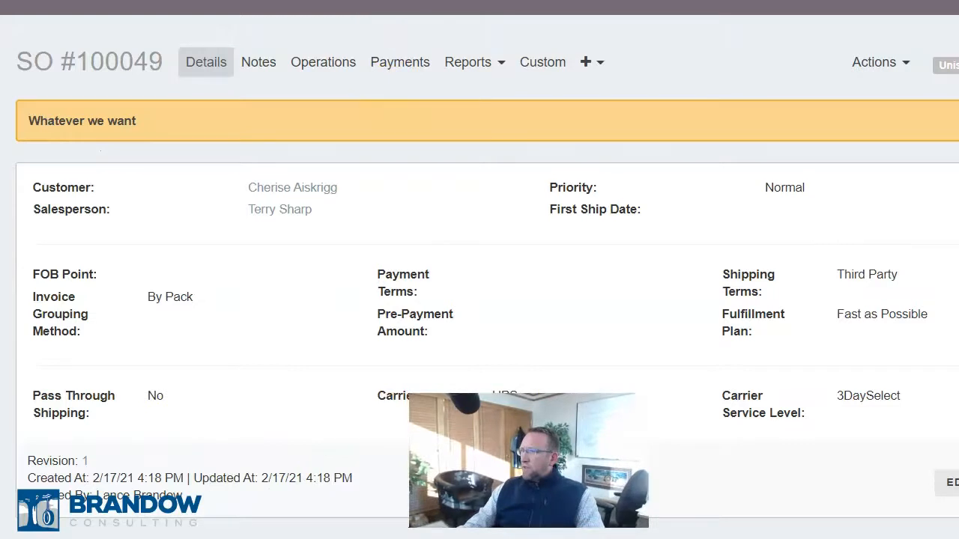
scroll(387, 13, down, 2)
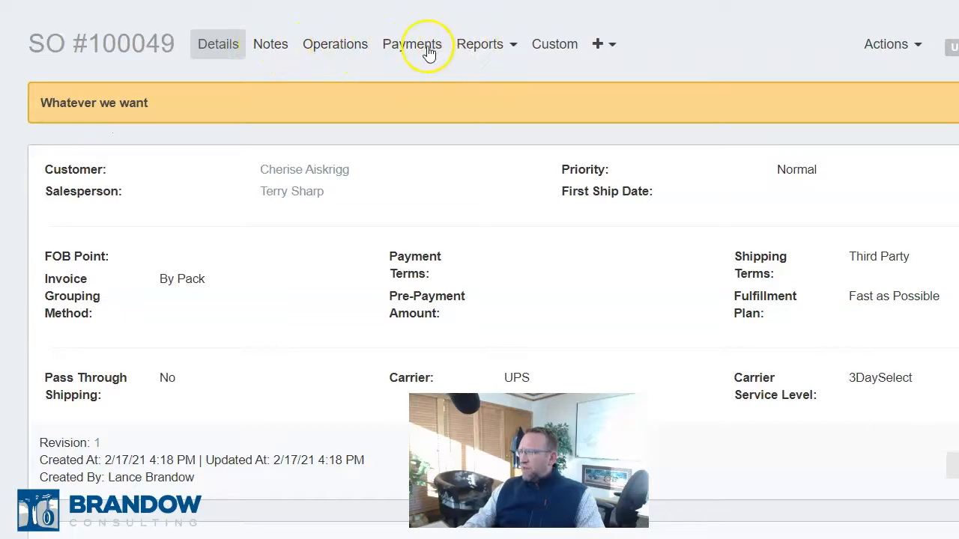
click(320, 48)
click(266, 45)
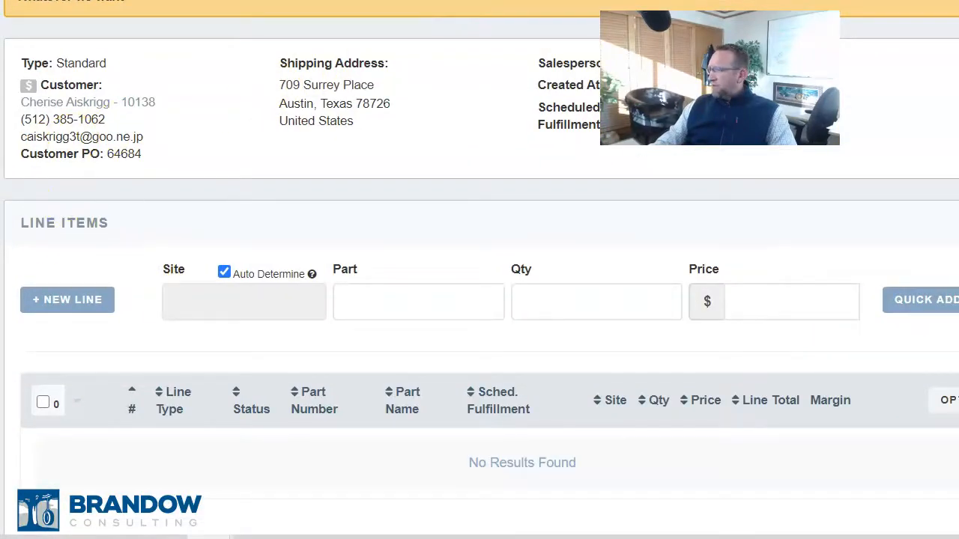
Quick-add a line item for part 10005 - Molasses with a quantity of 10.
click(418, 302)
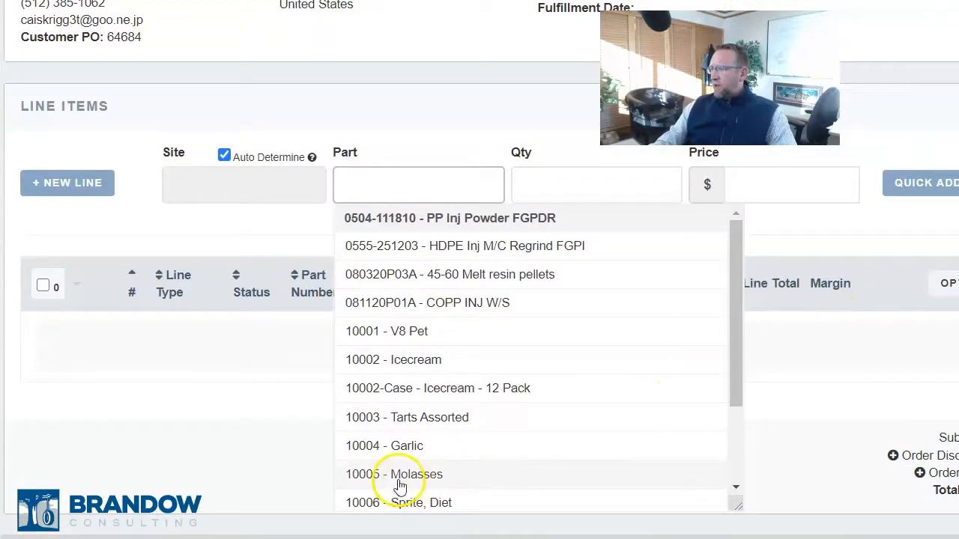
click(400, 487)
click(550, 176)
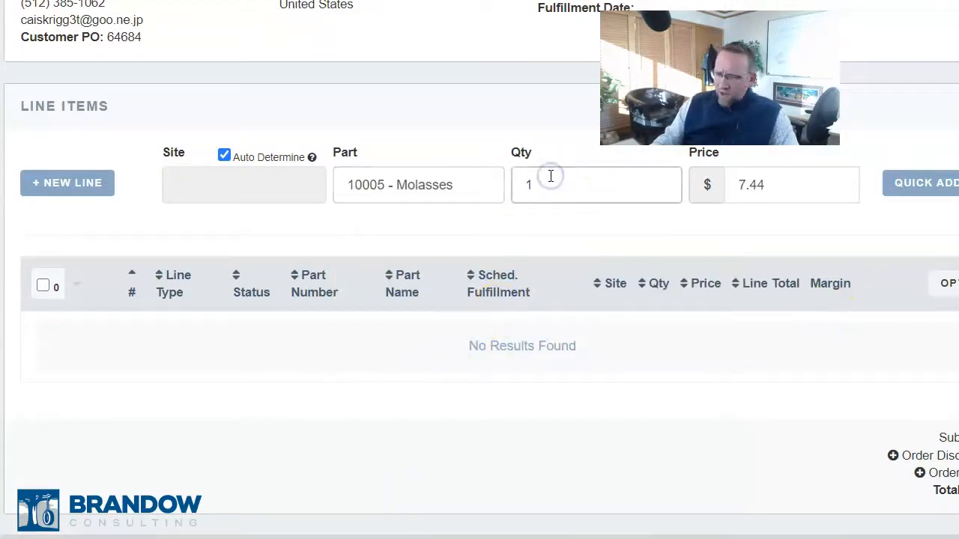
text(0)
click(918, 183)
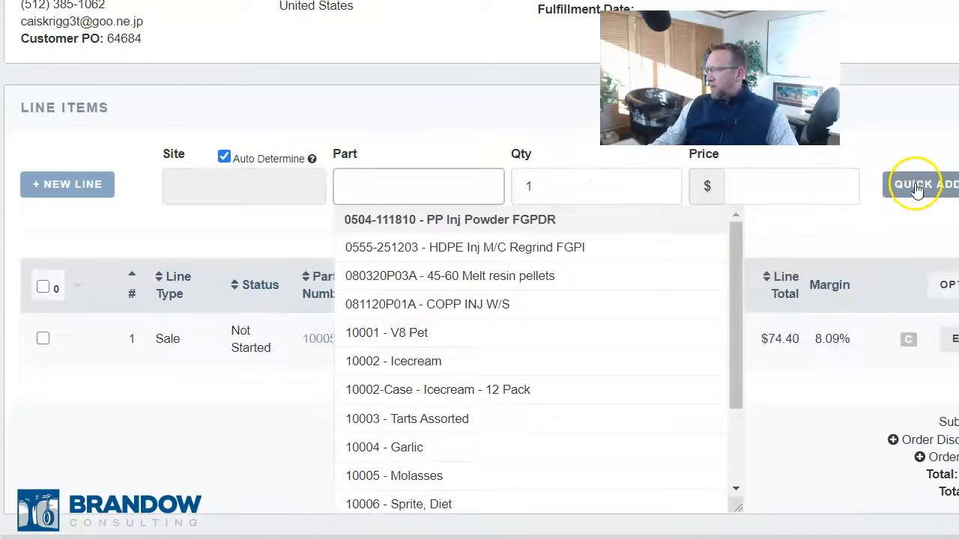
Quick-add a line item for part 10002 - Icecream with a quantity of 10.
click(417, 360)
click(583, 183)
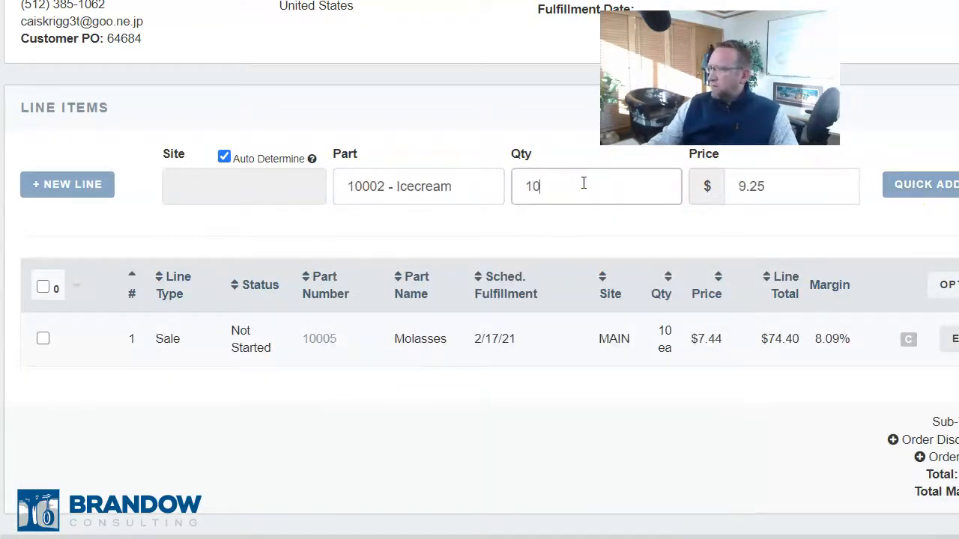
click(918, 191)
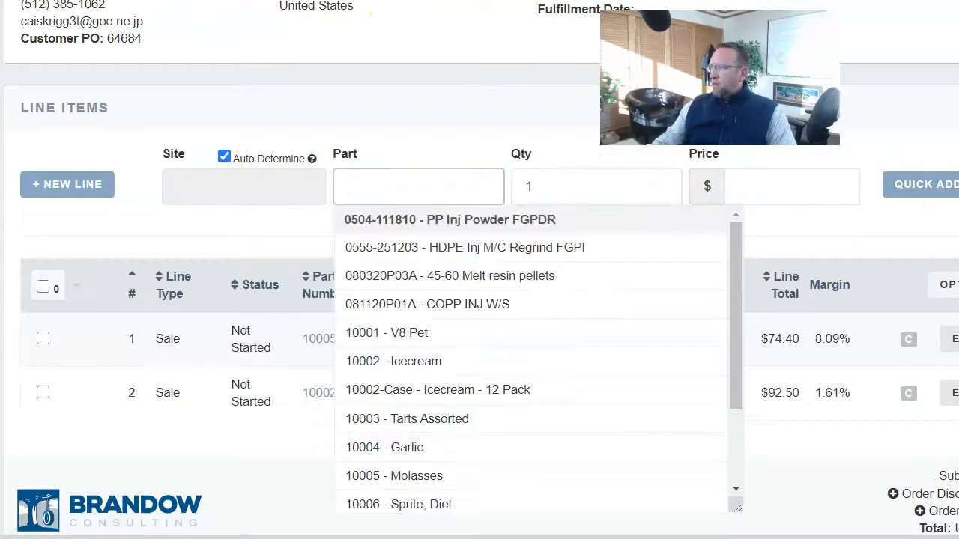
Examine the sites selectable with Auto Determine switched off, and switch Auto Determine back on.
click(237, 184)
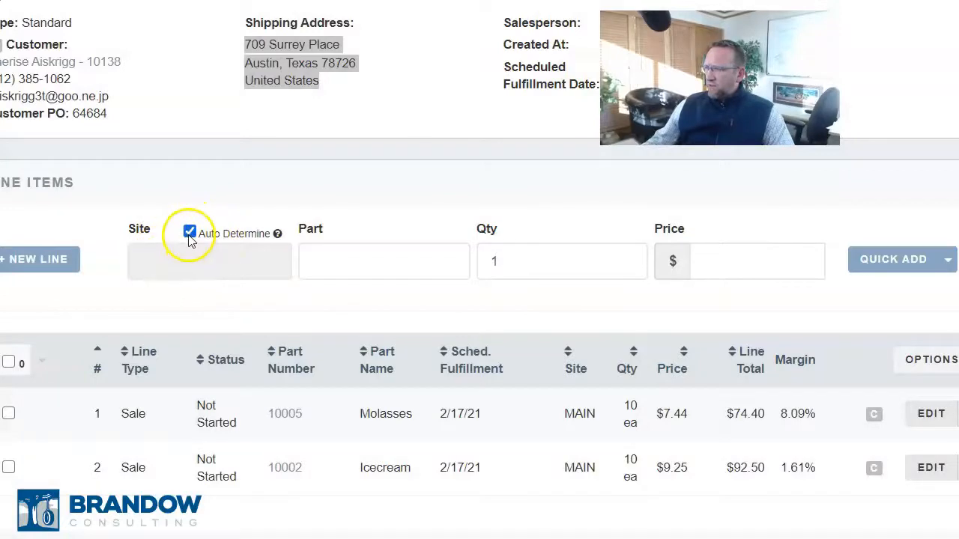
click(190, 233)
click(188, 261)
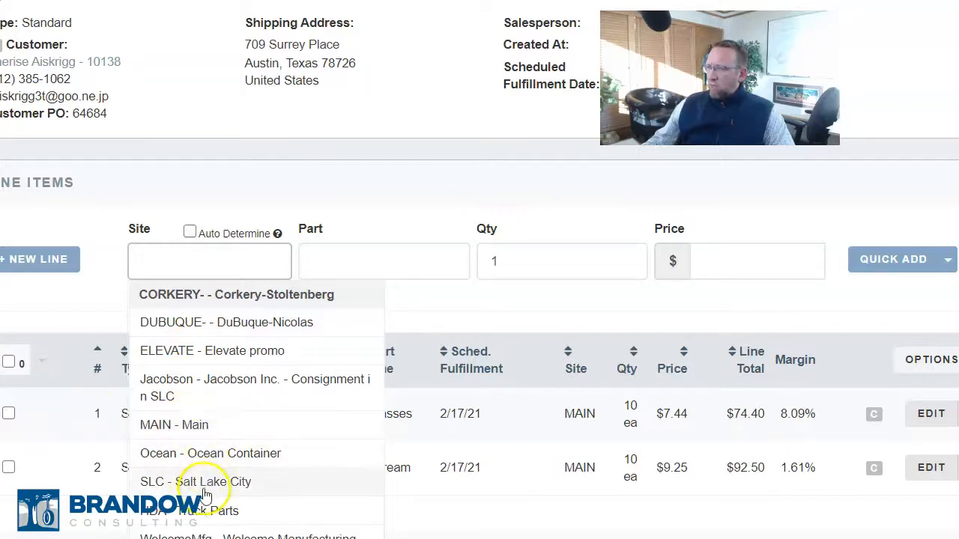
click(189, 231)
mouse_move(281, 237)
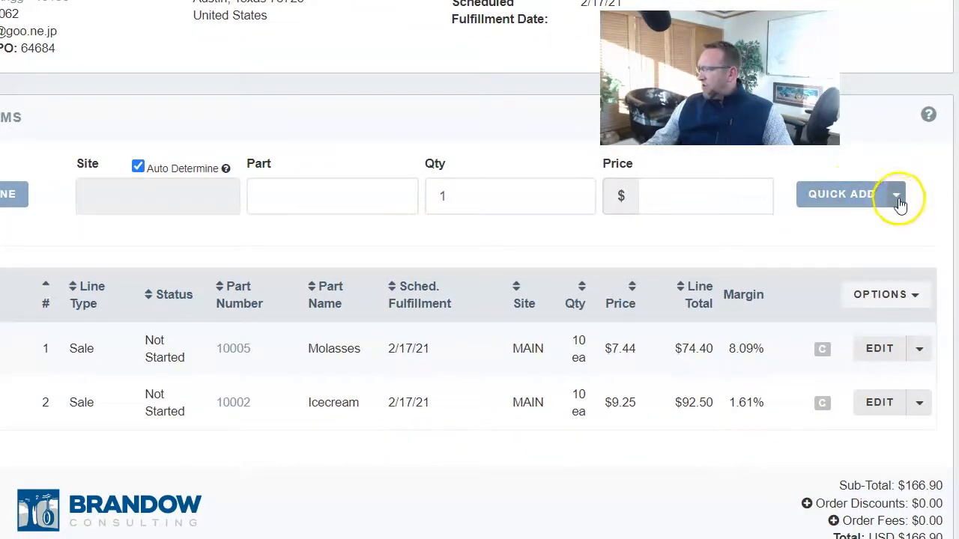
Switch line entry to Scan to Add and add four separate lines of part 10014 with quantity 1 each.
click(899, 199)
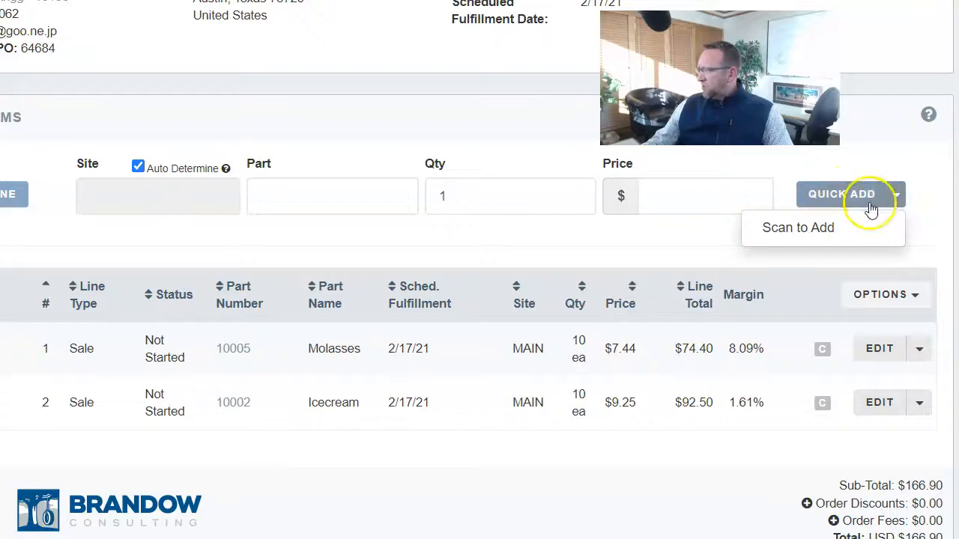
click(833, 229)
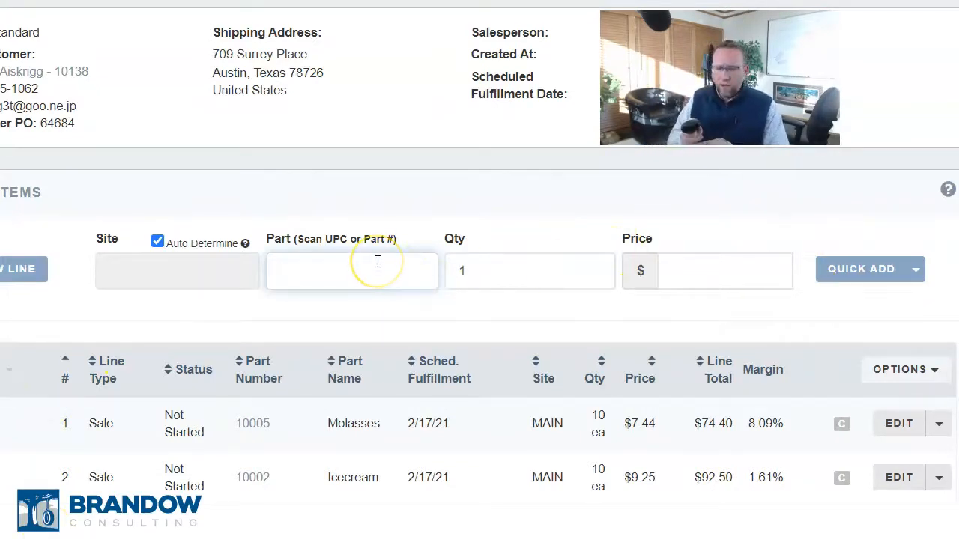
key(Return)
text(10014)
key(Return)
text(10014)
key(Return)
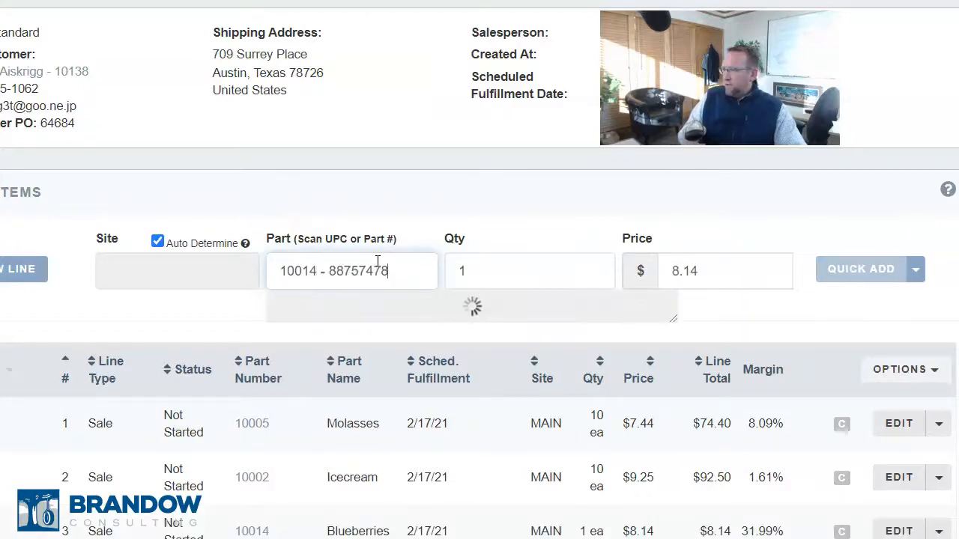
text(10014)
key(Return)
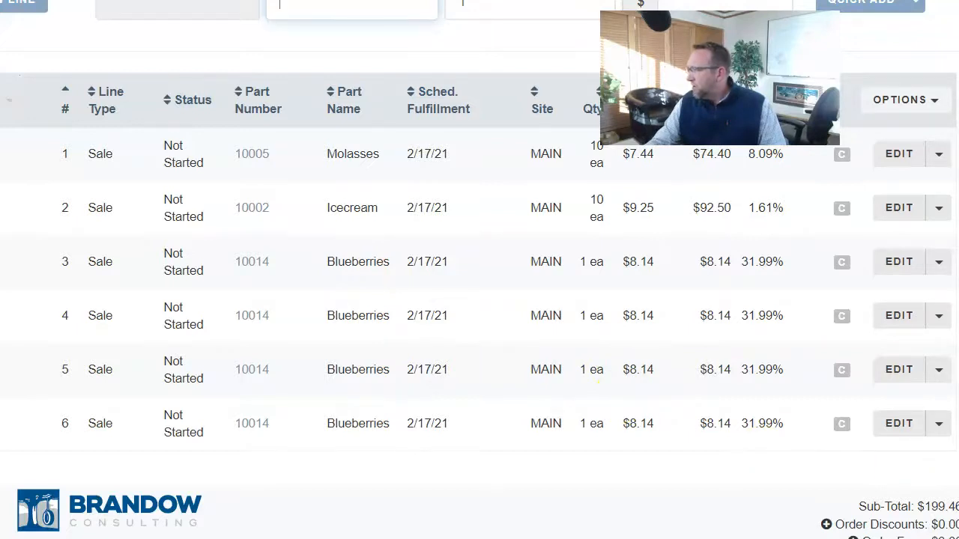
Add one line each for parts 10035 and 10019 with quantity 1 in scan mode.
scroll(480, 300, up, 2)
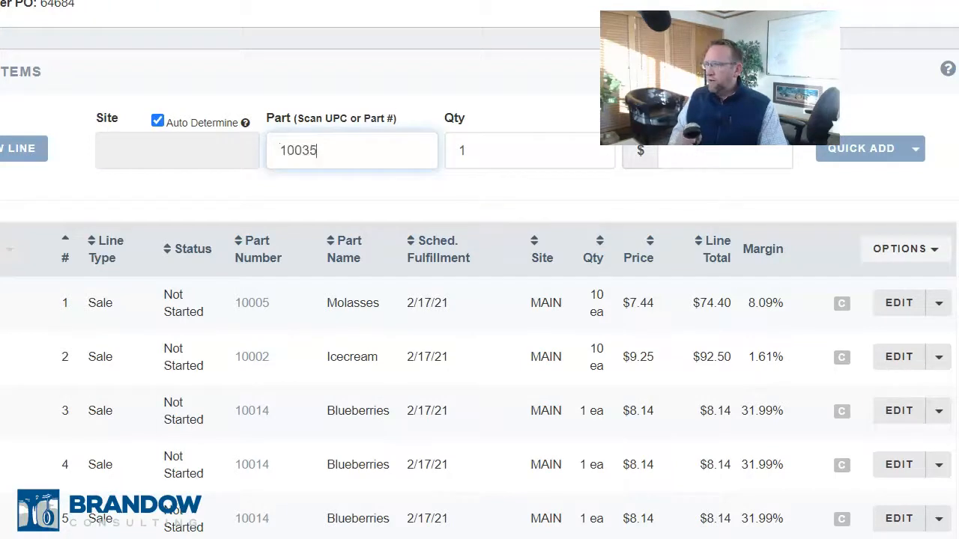
key(Return)
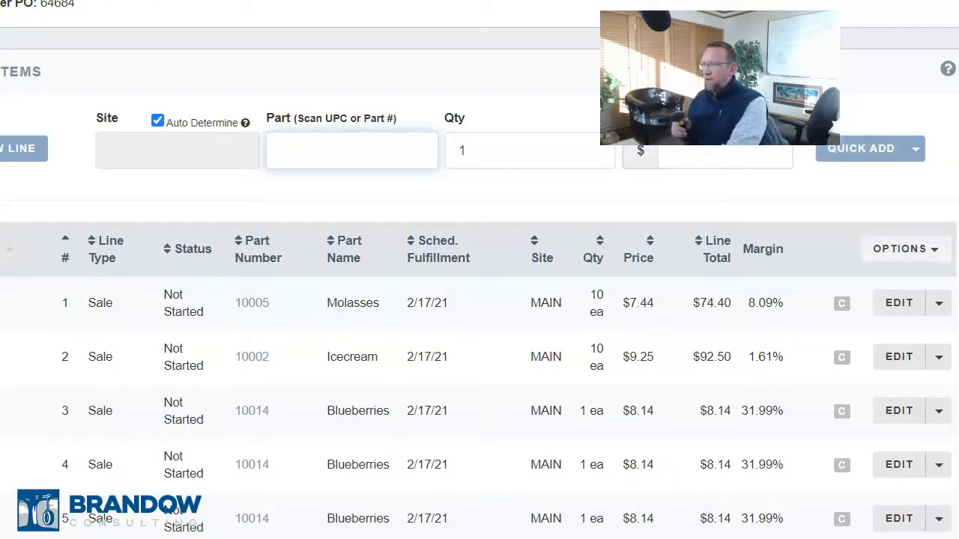
text(10019)
key(Return)
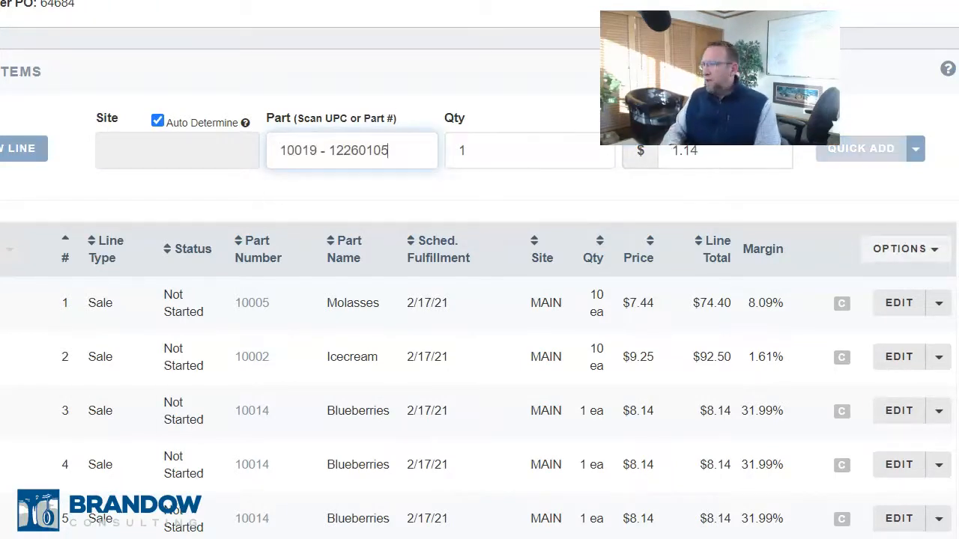
Set the quantity to 5 and add another line for part 10019 in scan mode.
click(500, 148)
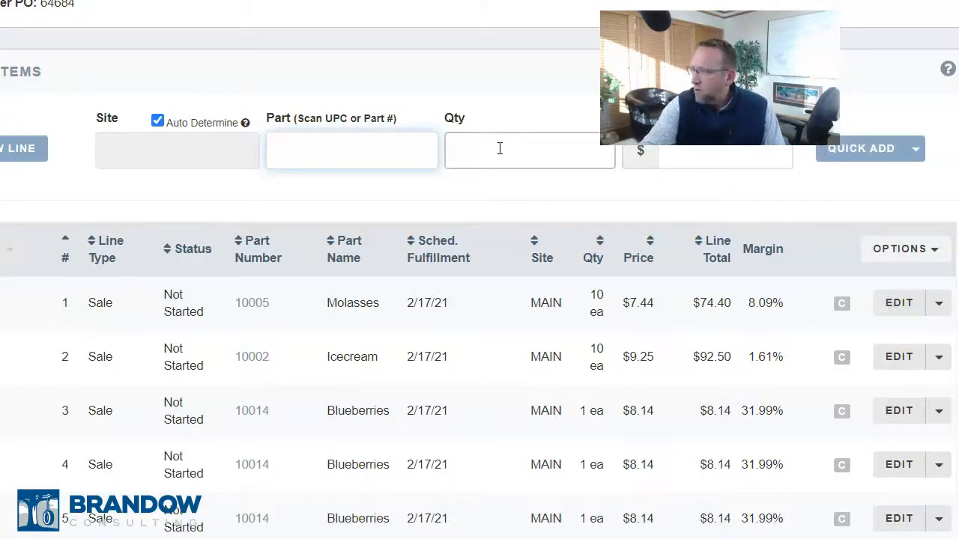
text(5)
click(294, 139)
text(10019)
key(Return)
scroll(718, 345, down, 5)
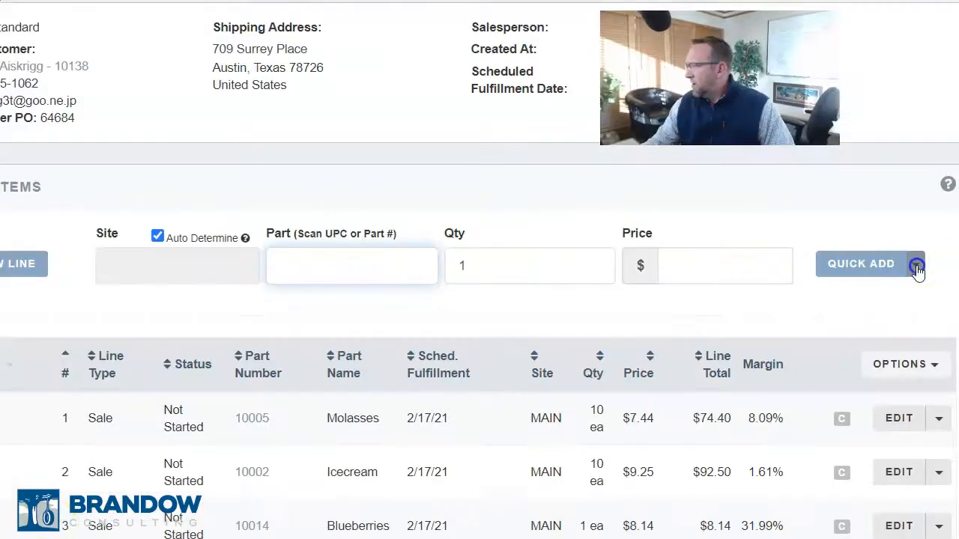
Switch line entry back to Type to Add and dismiss the part list without choosing a part.
click(915, 265)
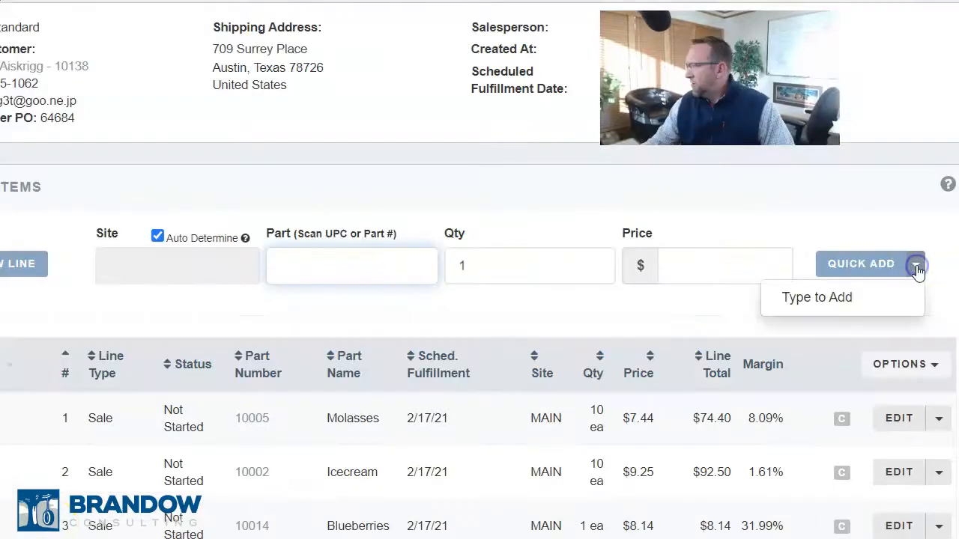
click(817, 298)
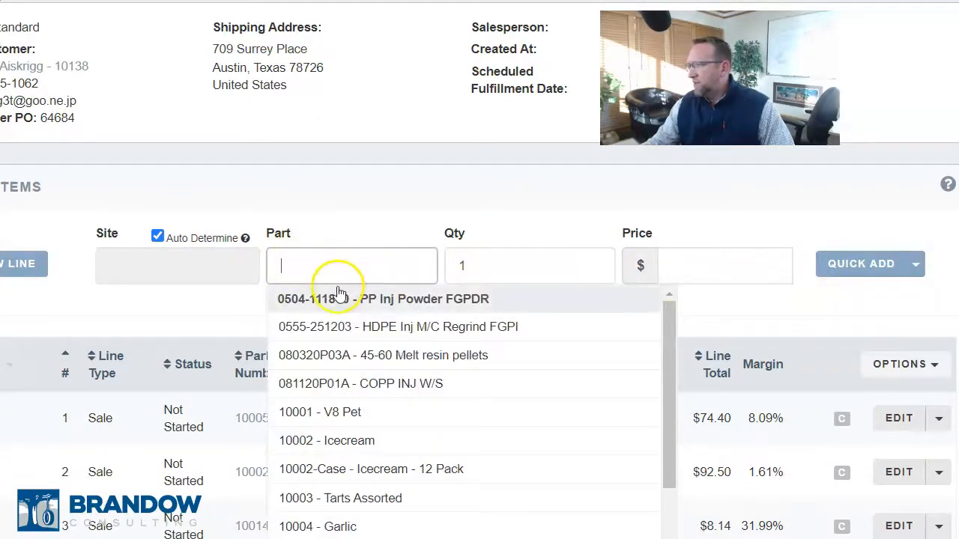
scroll(914, 293, down, 3)
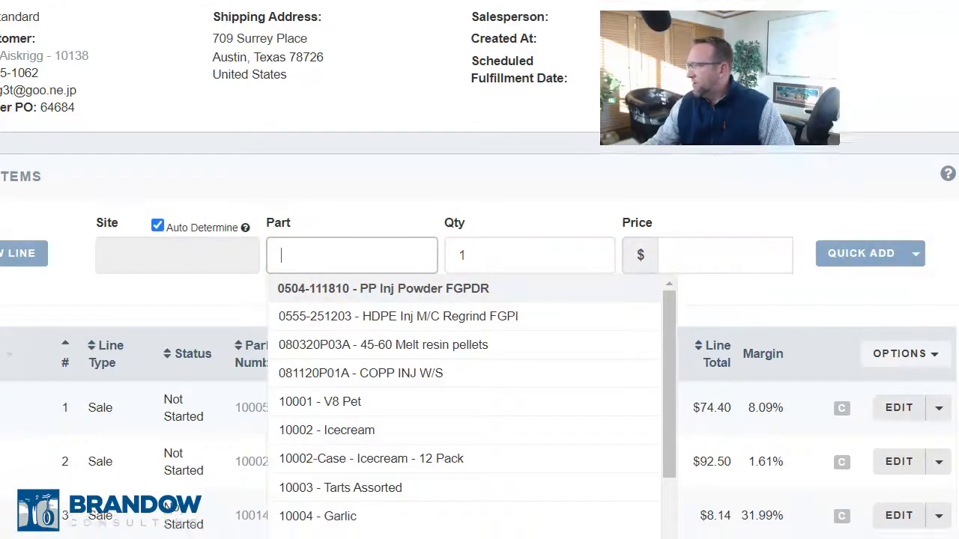
click(866, 150)
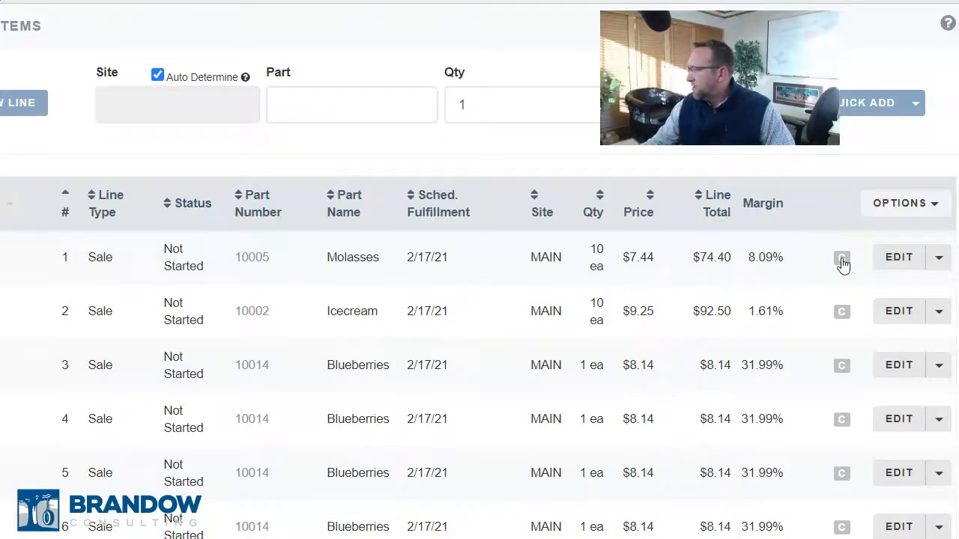
Review the custom fields of the Molasses line and close them without editing.
click(842, 260)
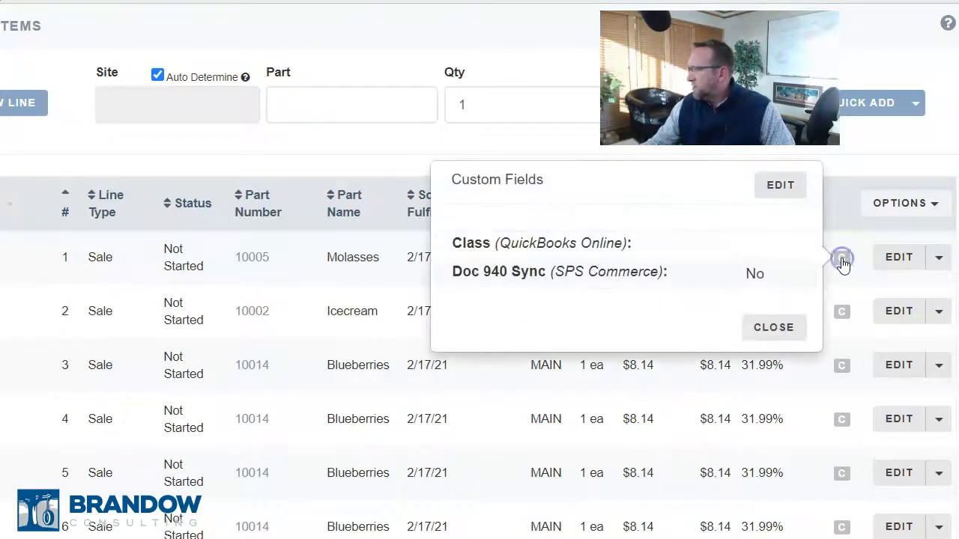
click(902, 204)
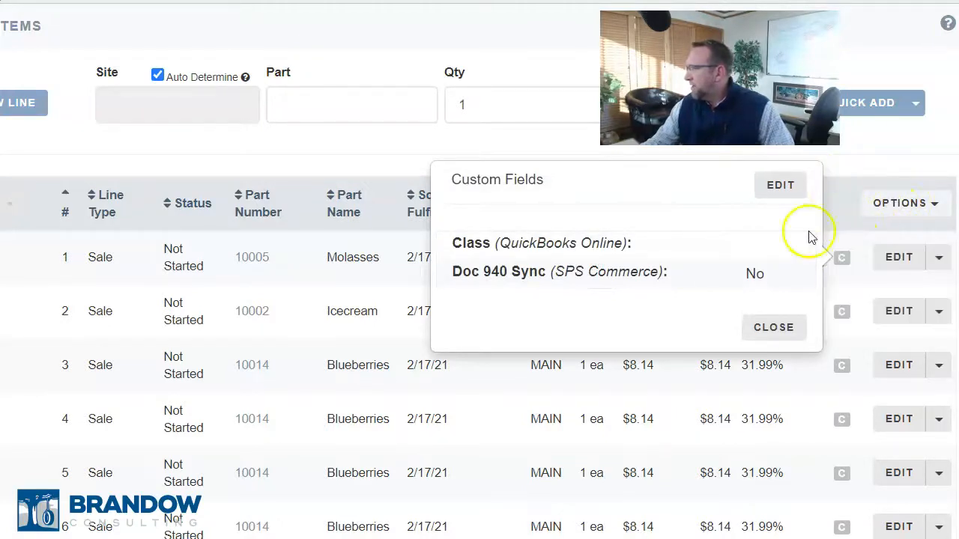
click(774, 330)
Show inventory availability on the line items and save the column layout.
click(934, 209)
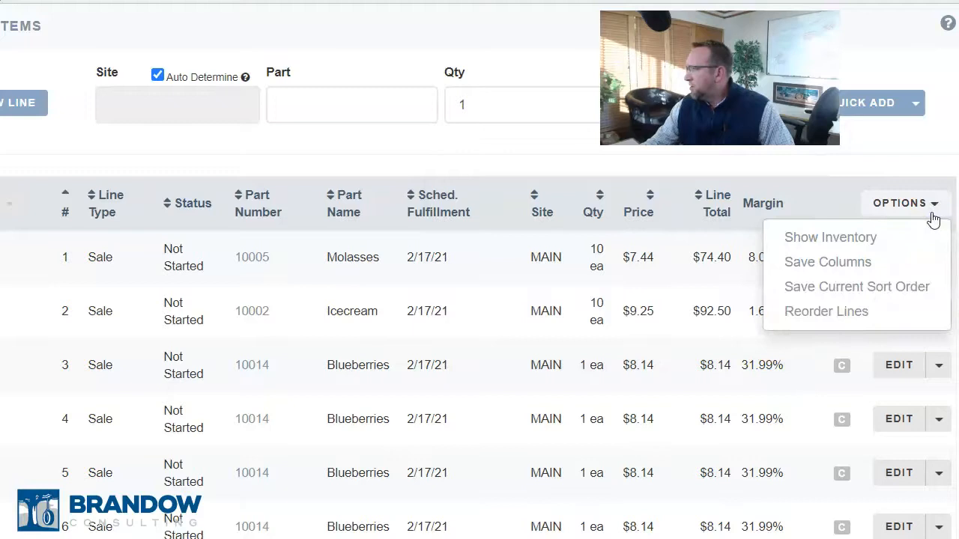
click(819, 243)
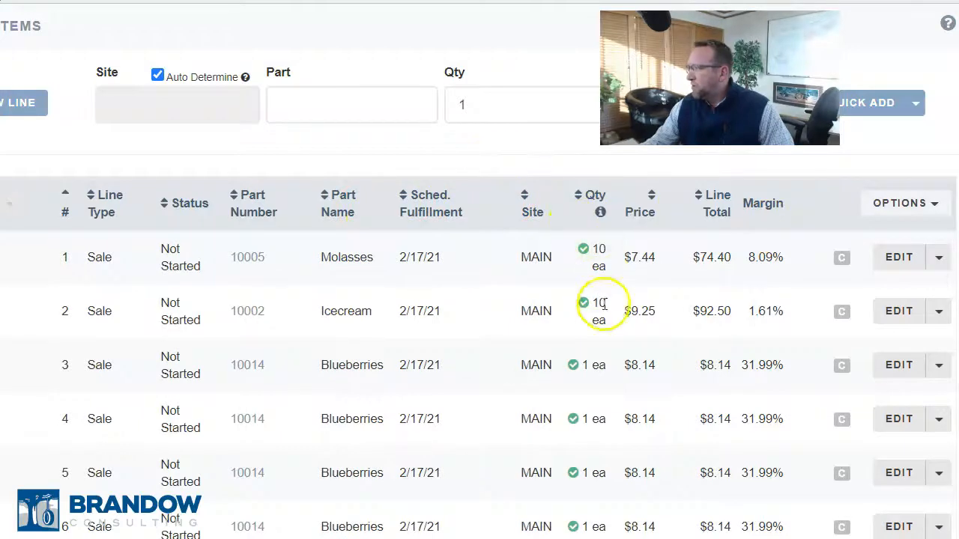
click(887, 204)
click(843, 266)
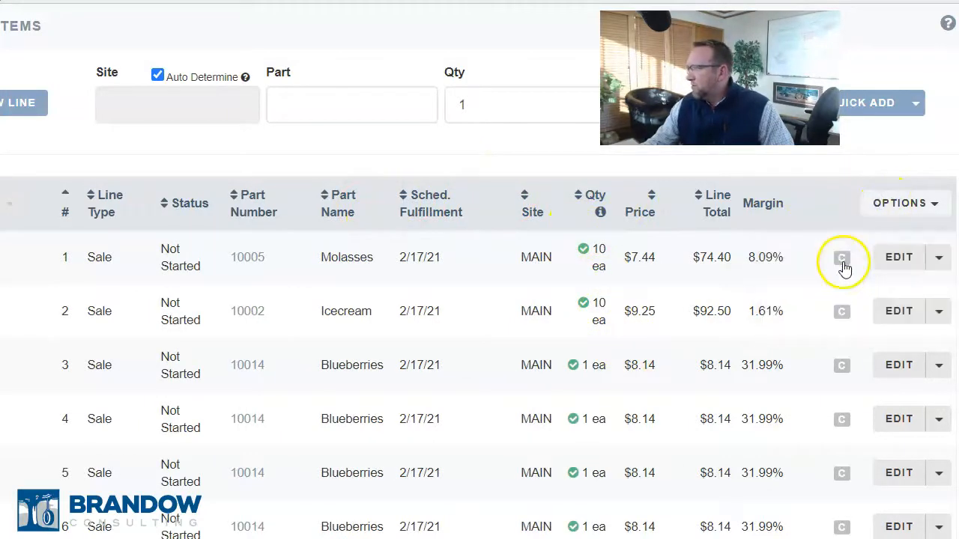
click(935, 214)
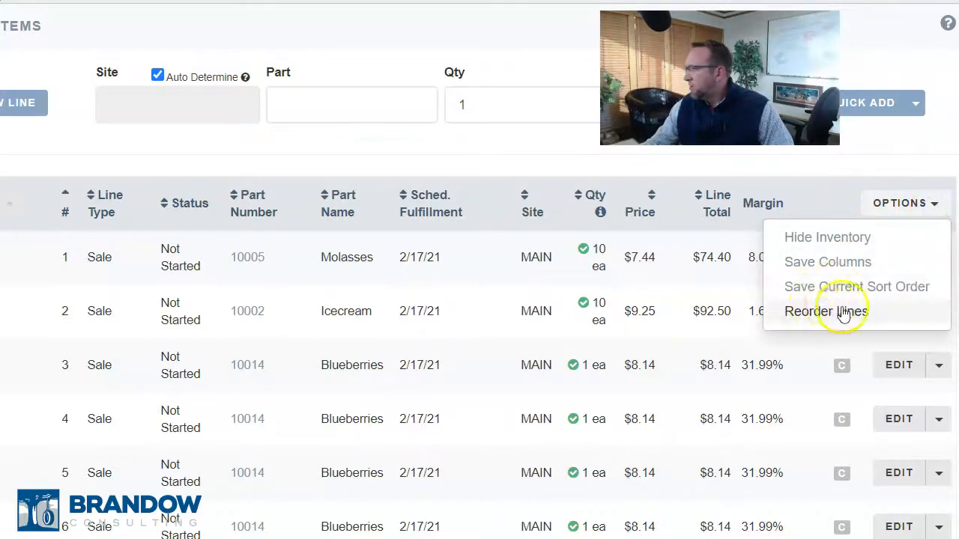
click(824, 314)
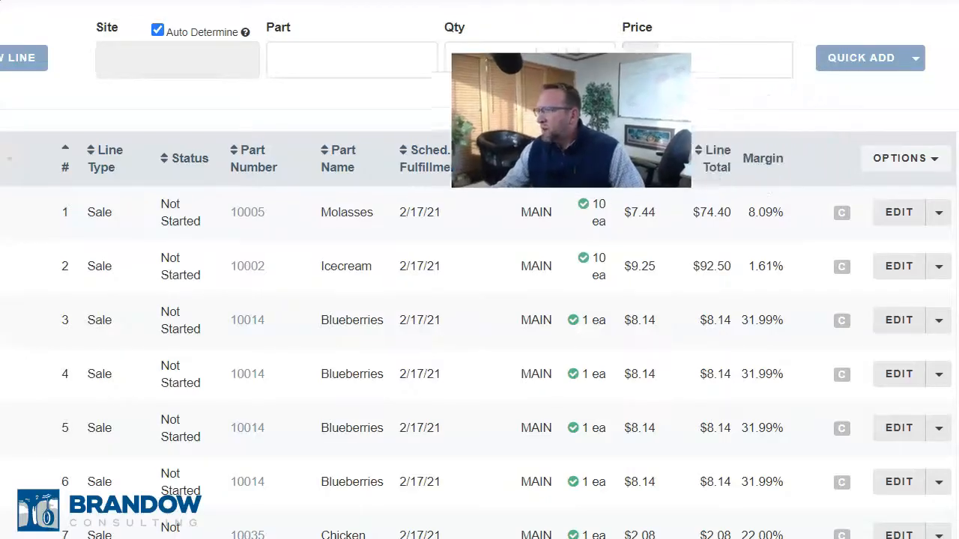
Choose the Wholesale Test Line discount for the Molasses line and close the discount dialog without applying it.
click(938, 213)
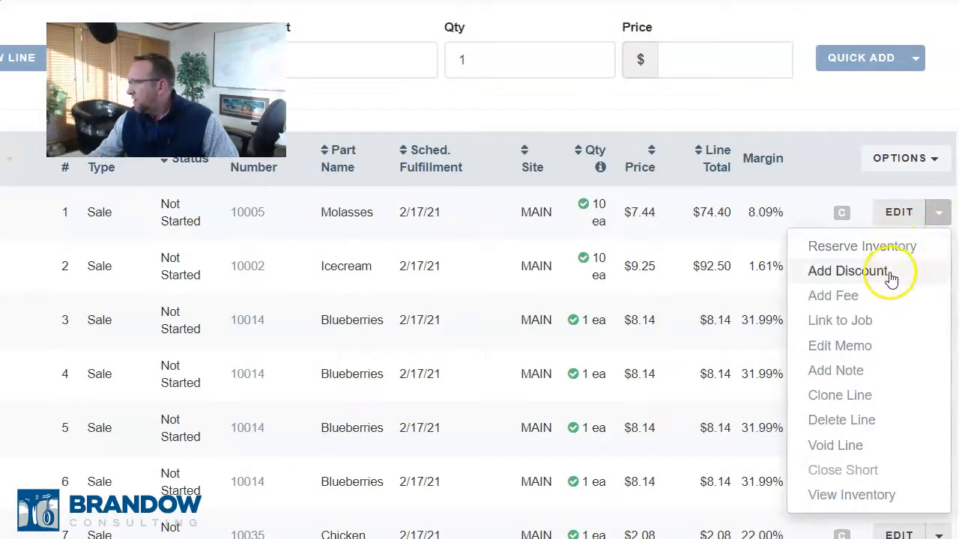
click(837, 271)
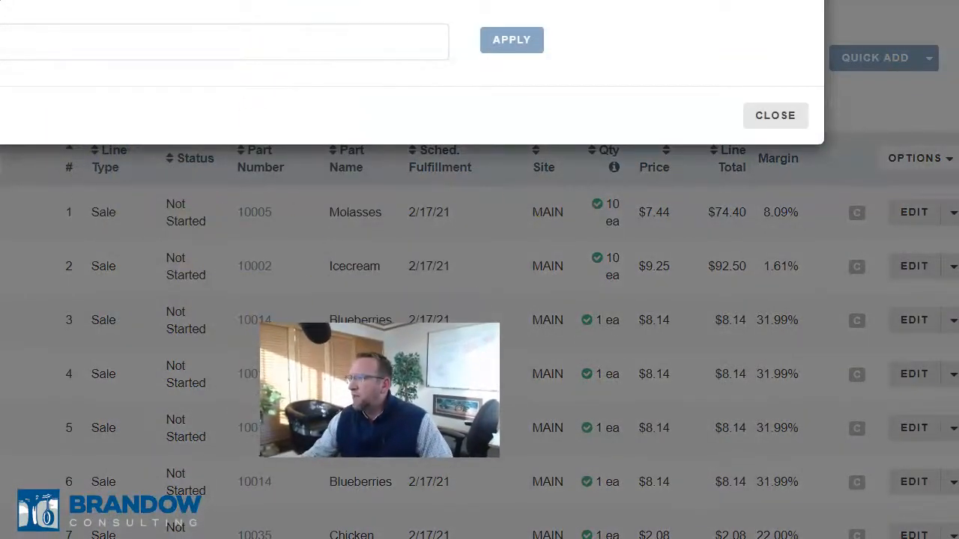
click(13, 52)
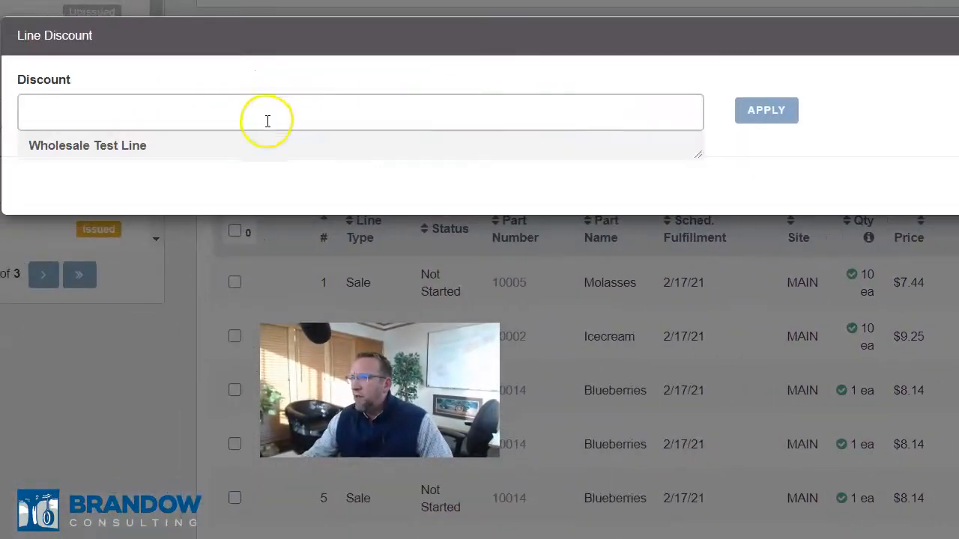
click(102, 153)
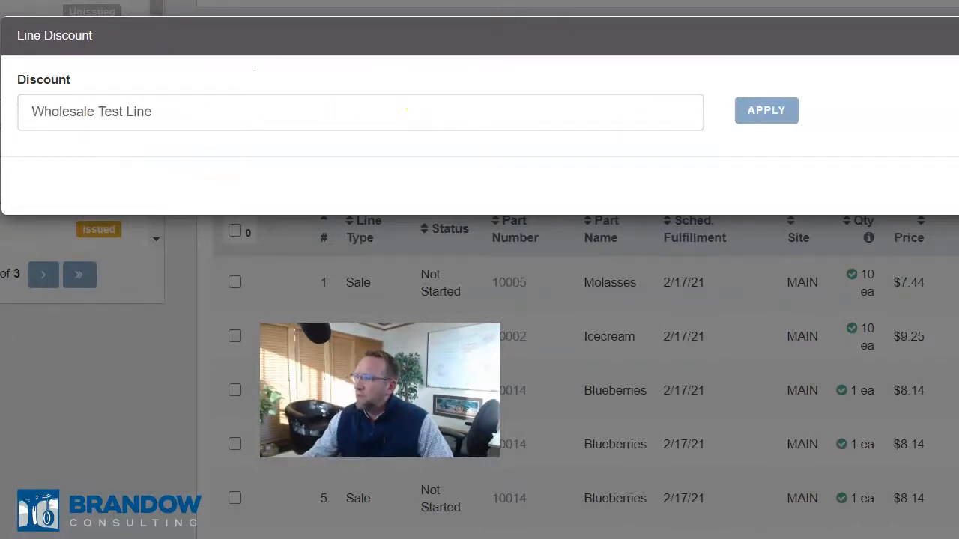
click(849, 166)
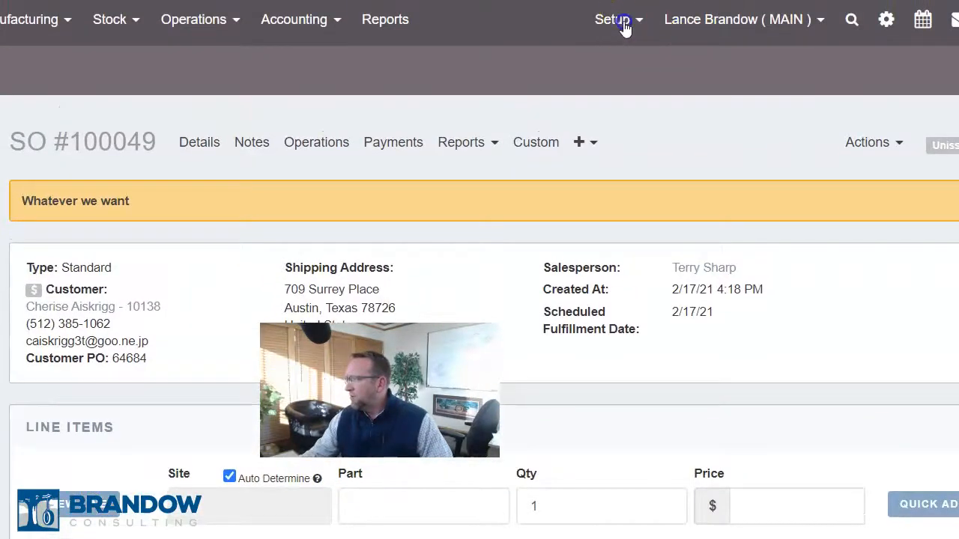
Open the Discounts setup, start a new discount, and examine its available discount types without creating one.
click(627, 23)
click(640, 264)
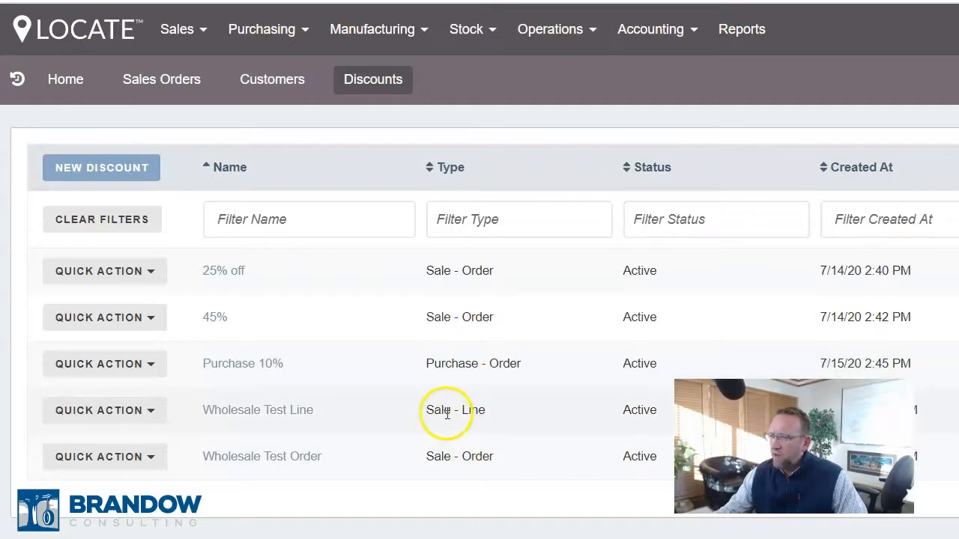
click(76, 167)
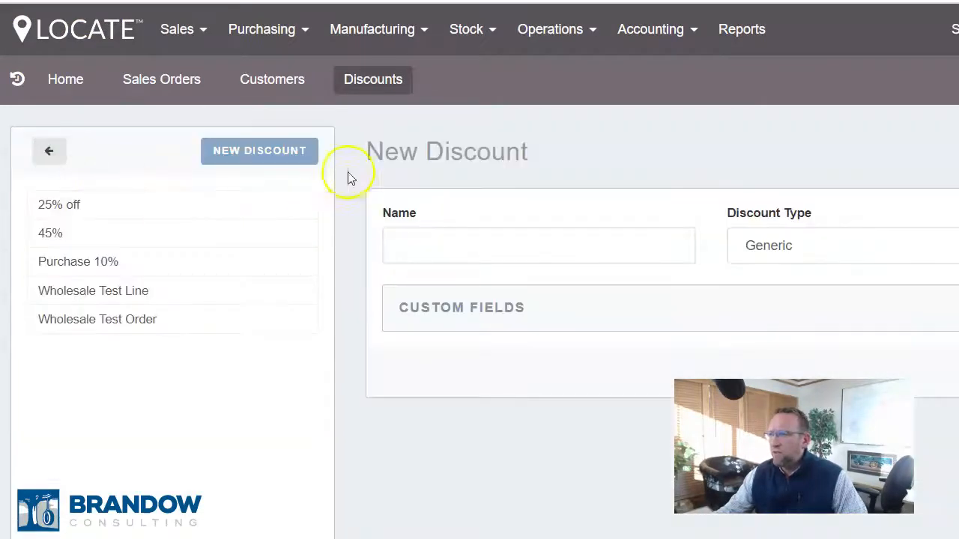
click(800, 251)
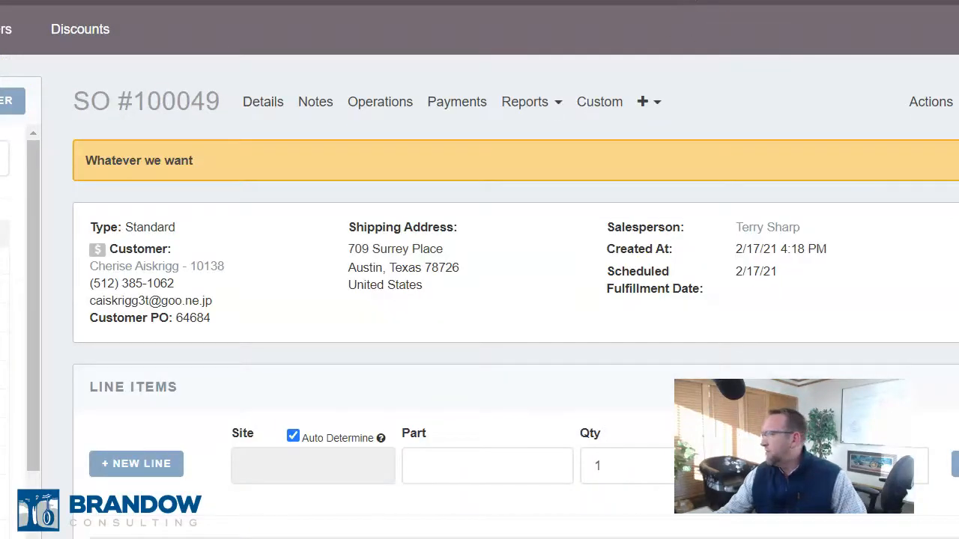
Link the Icecream line to a new job named 654324 and save it.
scroll(479, 299, down, 5)
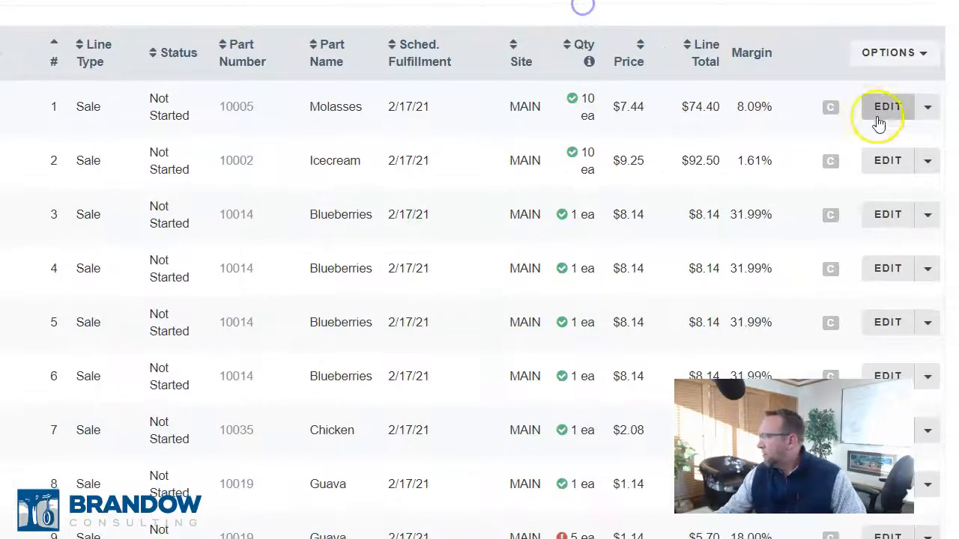
click(928, 107)
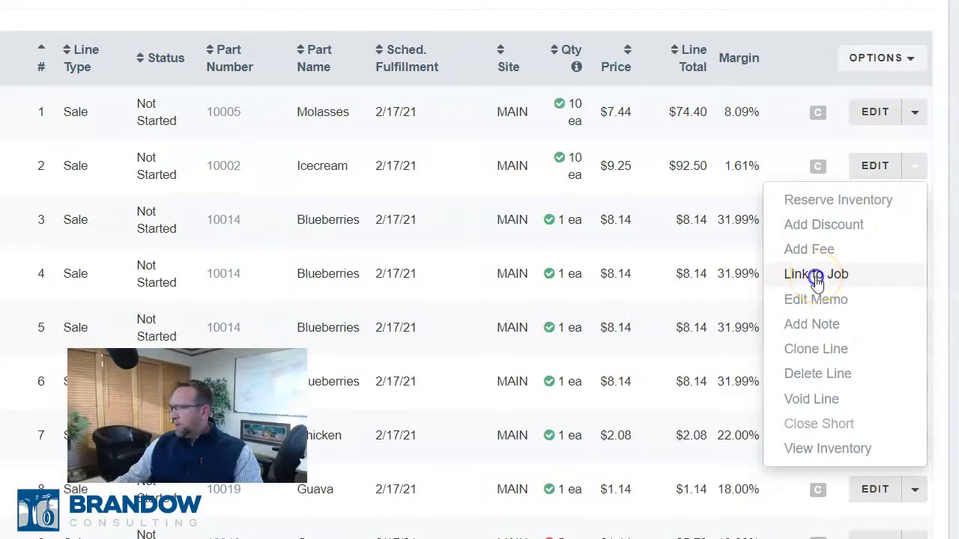
click(815, 275)
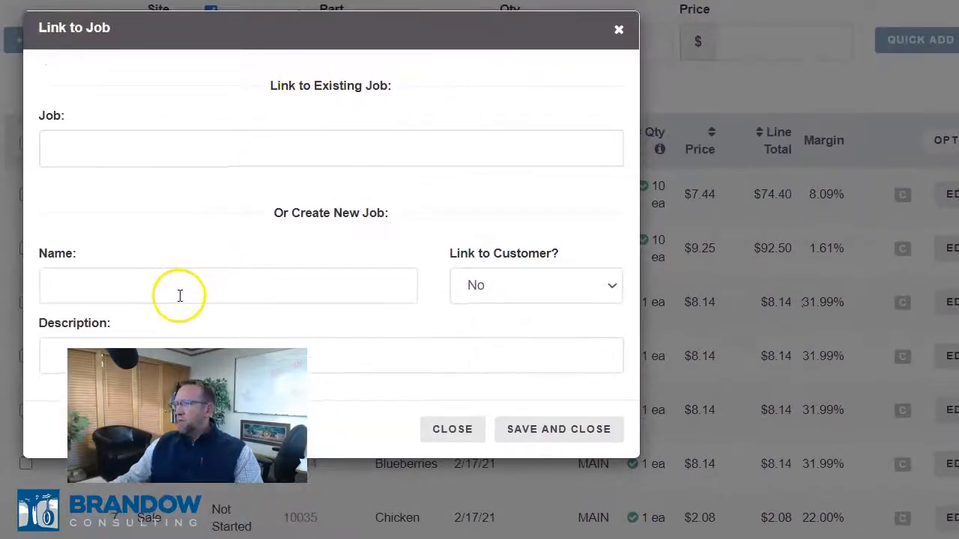
click(180, 296)
text(654324)
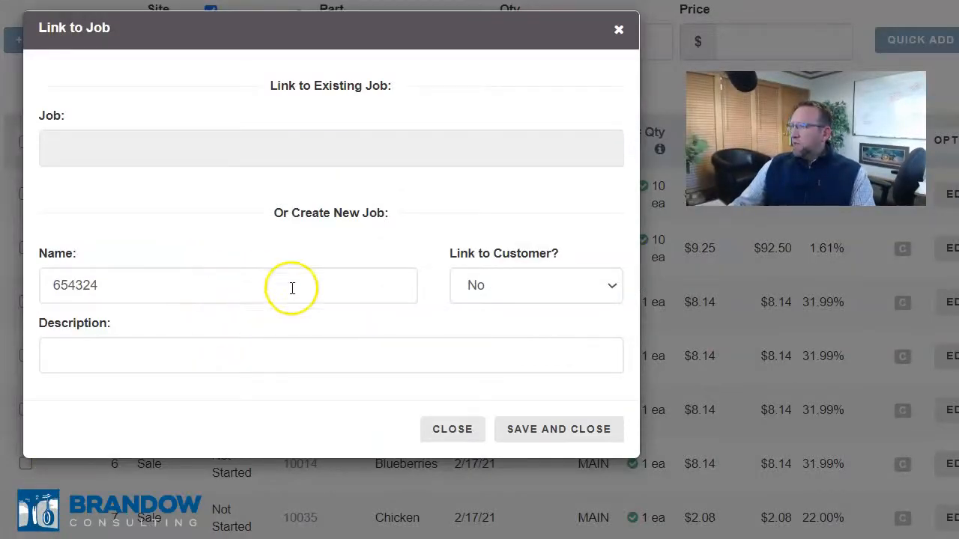
click(536, 429)
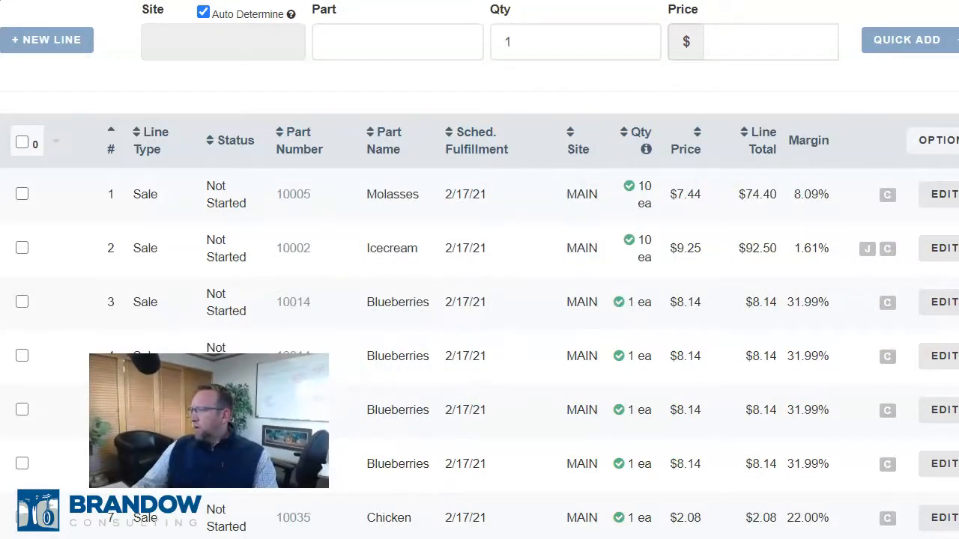
Set Line Item Memo to Yes in the sales order's Line Item Detail options.
scroll(610, 39, up, 3)
scroll(479, 225, up, 3)
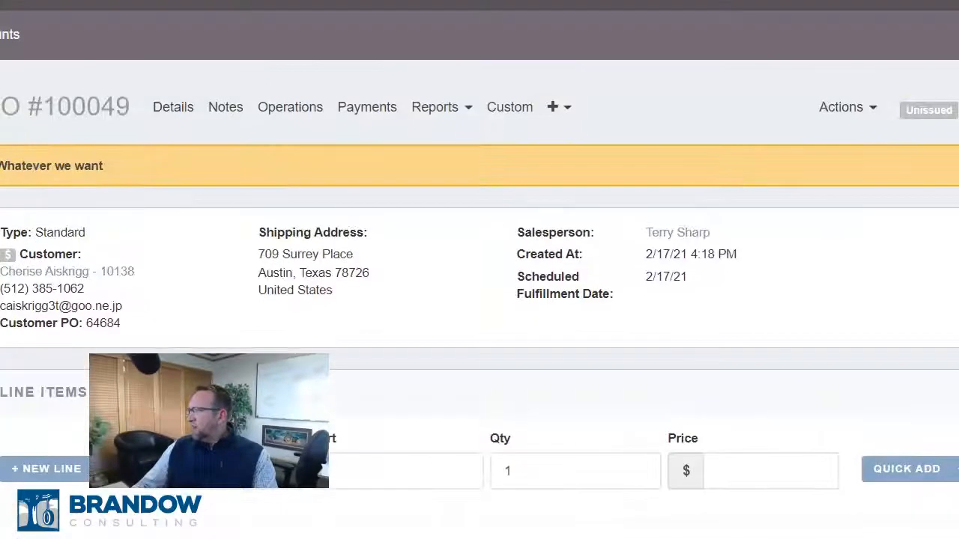
click(871, 110)
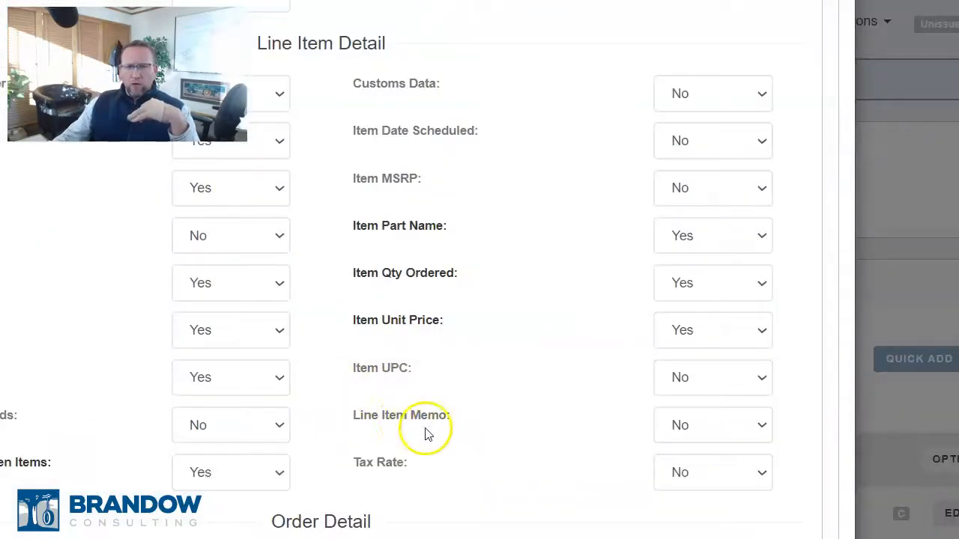
click(763, 428)
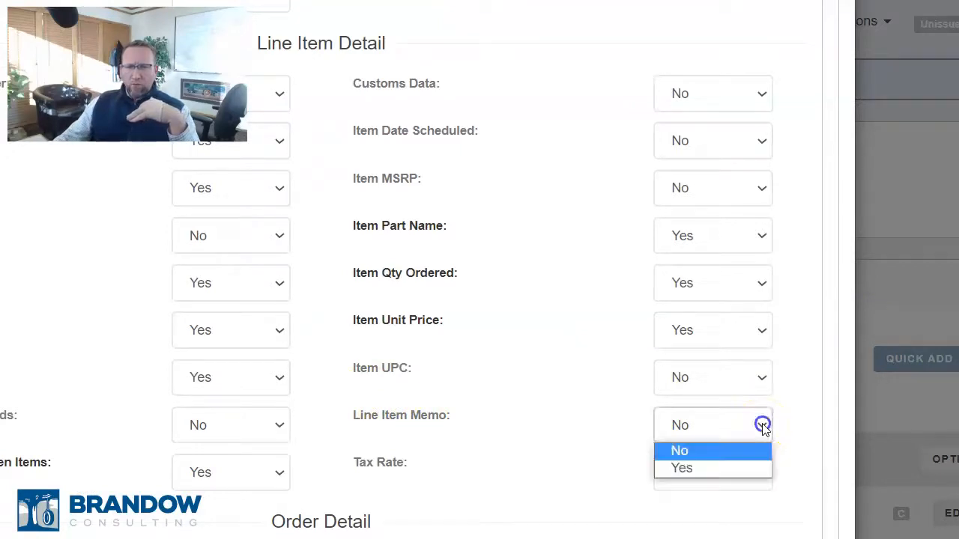
click(689, 470)
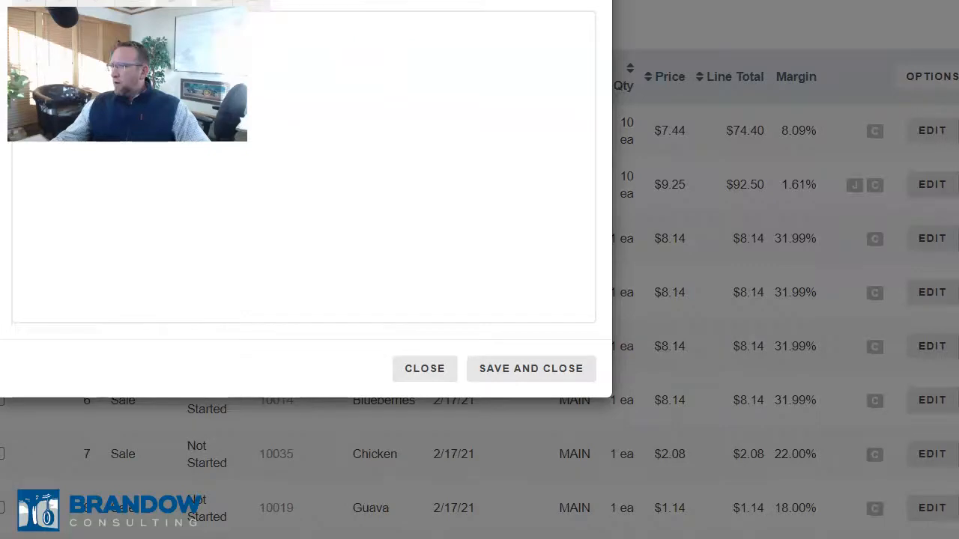
Save the memo "I am a memo" on the line 3 Blueberries and display it from the line's memo marker.
click(245, 264)
text(I )
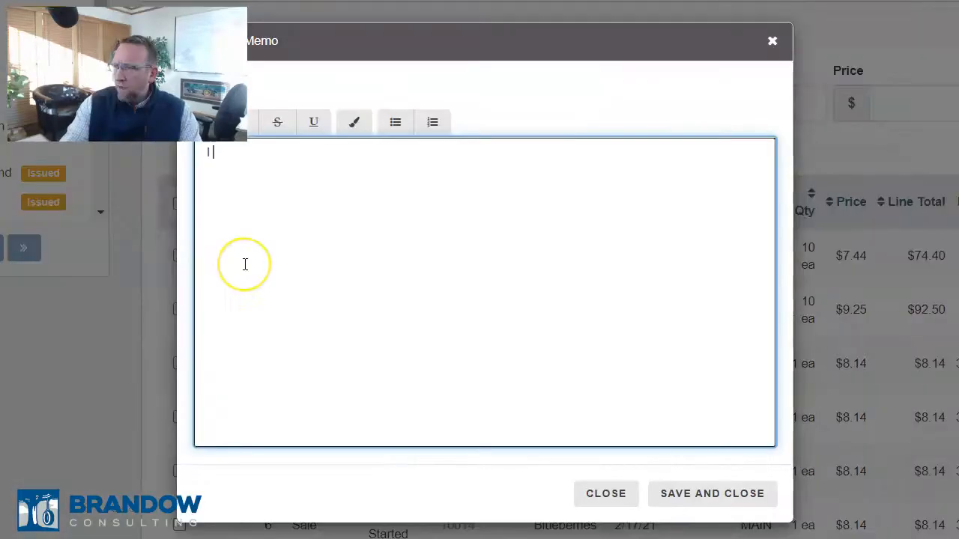
text(am a)
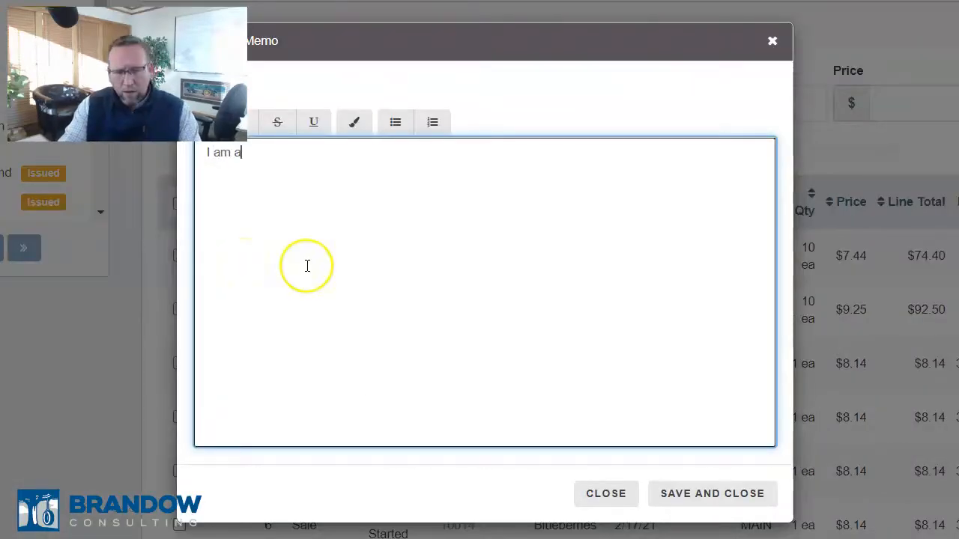
text( memo)
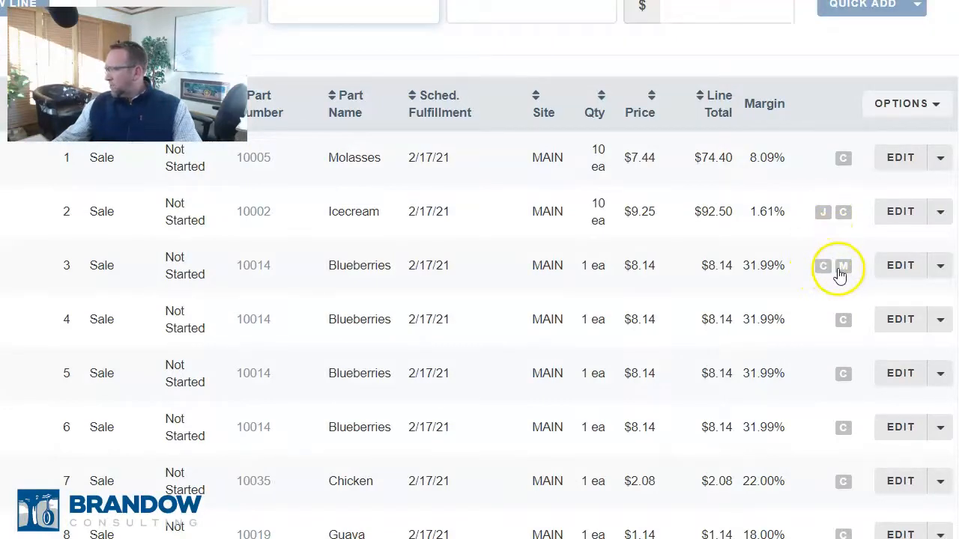
click(844, 268)
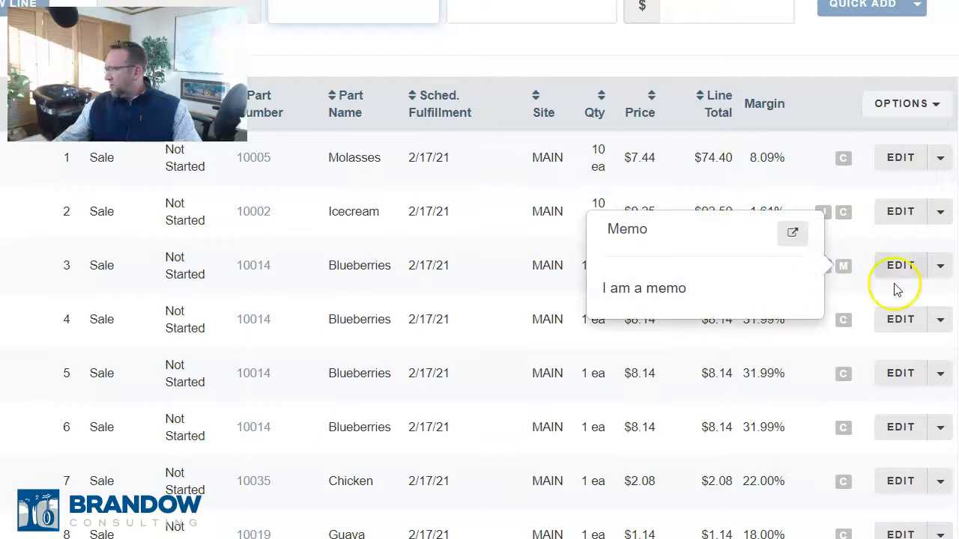
Add a Standard note reading "I am a standard note" to the line 4 Blueberries.
click(940, 319)
click(833, 475)
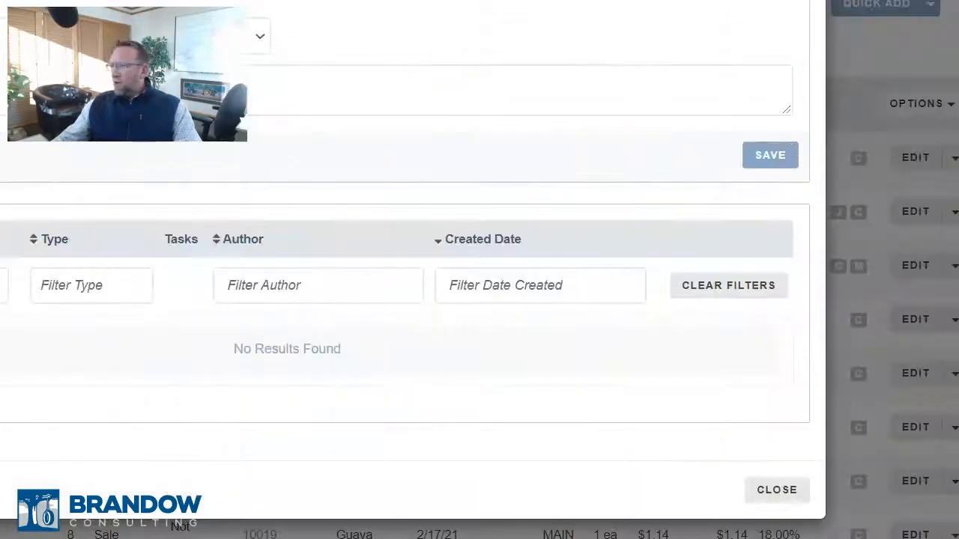
click(259, 37)
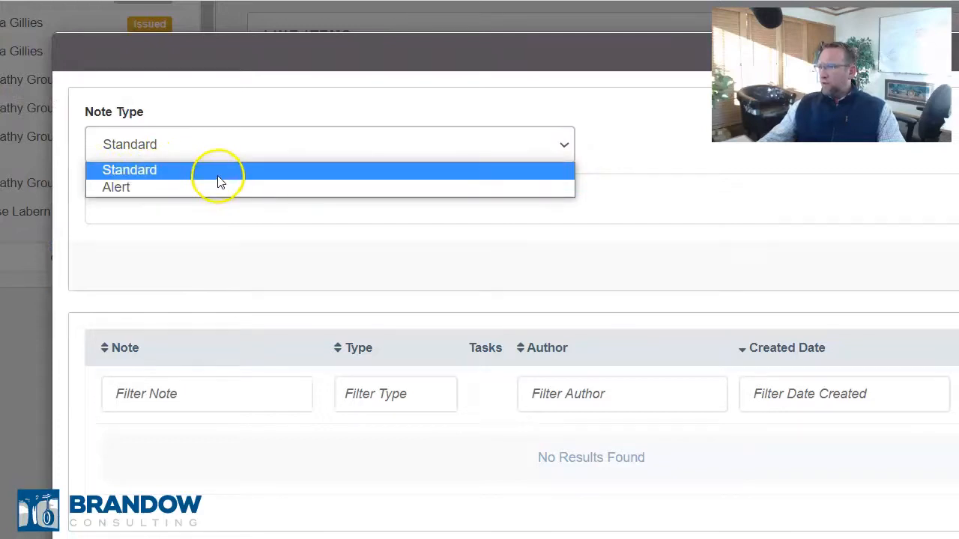
click(240, 200)
text(I am a standard note)
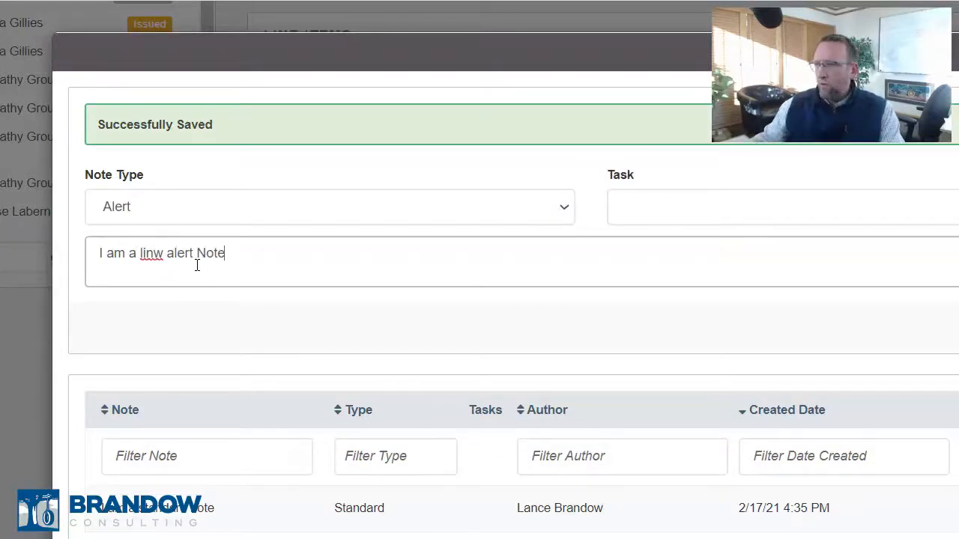
Correct the misspelled "linw" to "line" in the Alert note, save it for all tasks, and close the line notes.
right_click(147, 256)
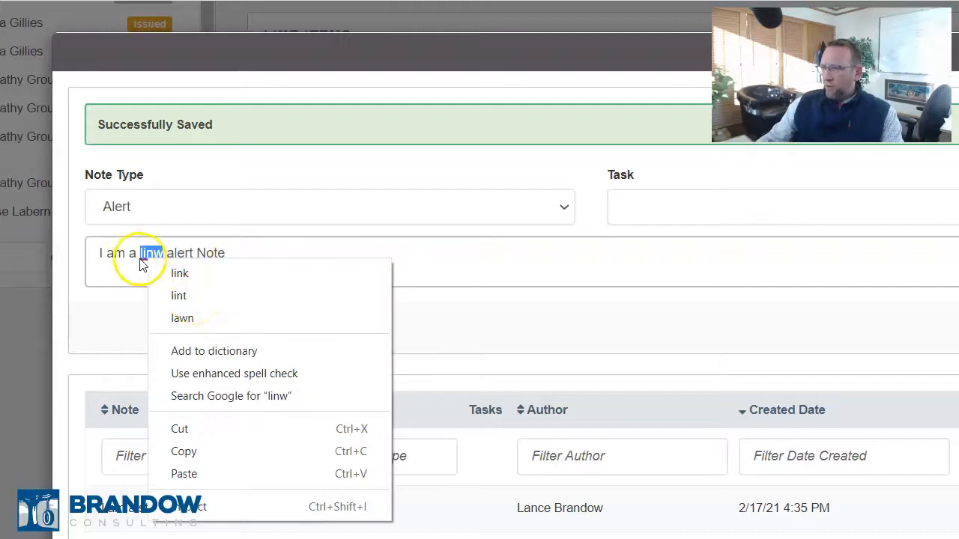
key(Escape)
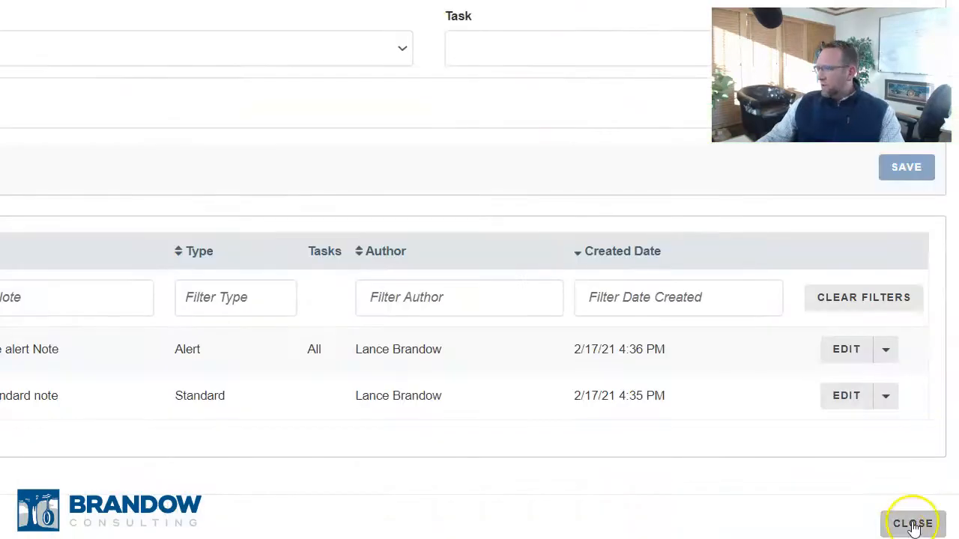
click(912, 523)
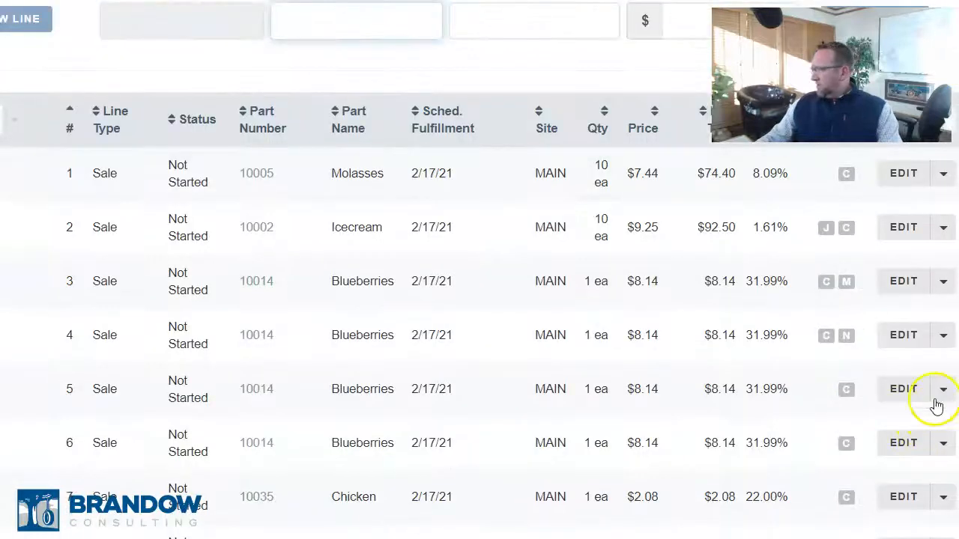
Apply the Wholesale Test Line discount to the line 5 Blueberries.
click(940, 395)
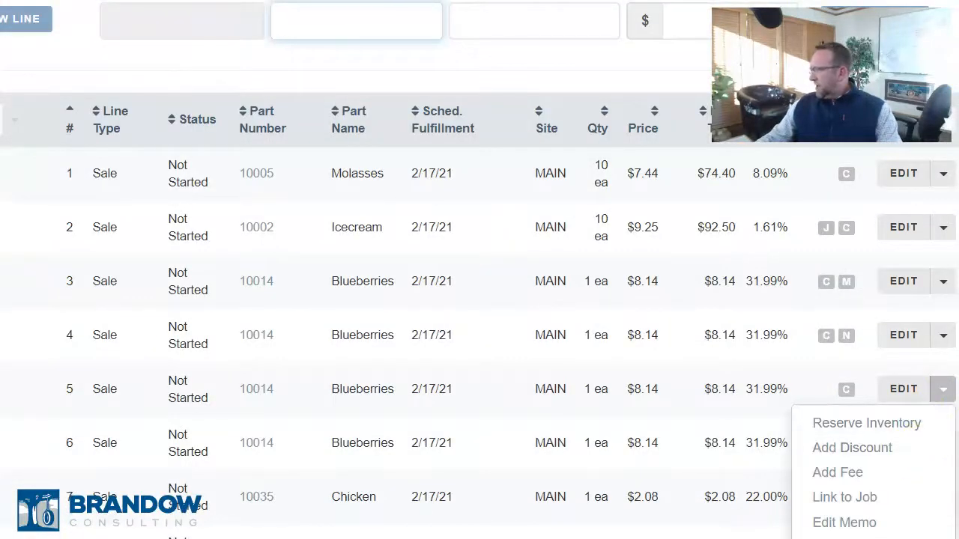
scroll(480, 270, down, 2)
click(892, 385)
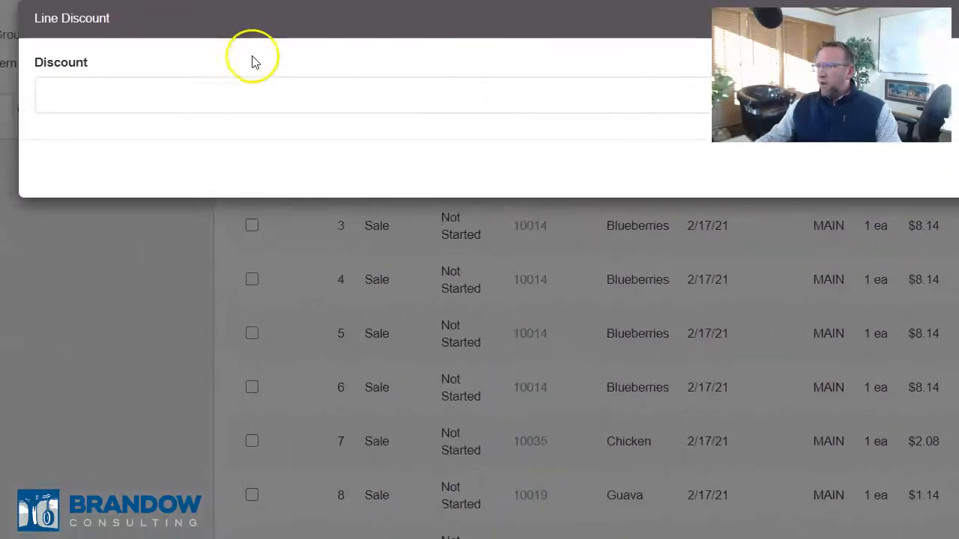
click(787, 92)
click(828, 343)
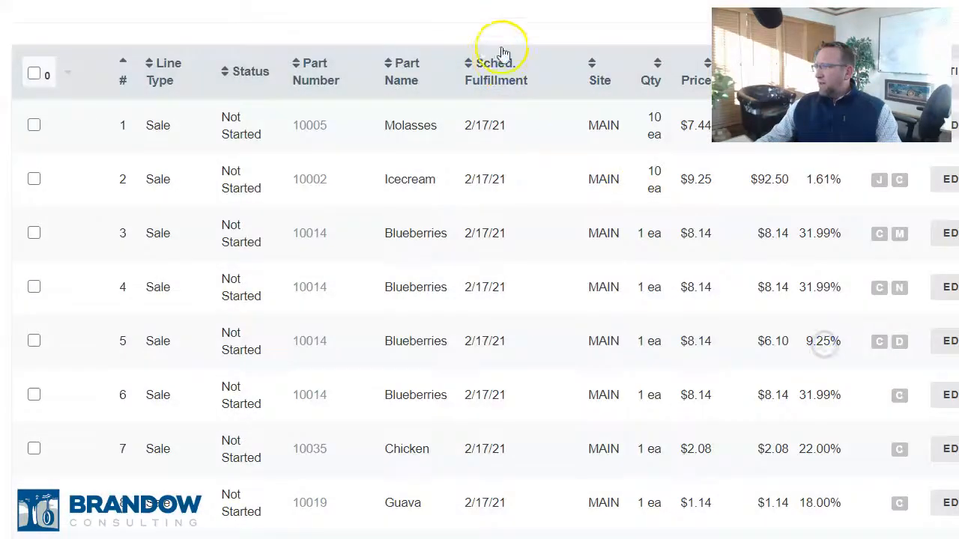
Clone the line 6 Blueberries and delete the Chicken line from the order.
click(920, 231)
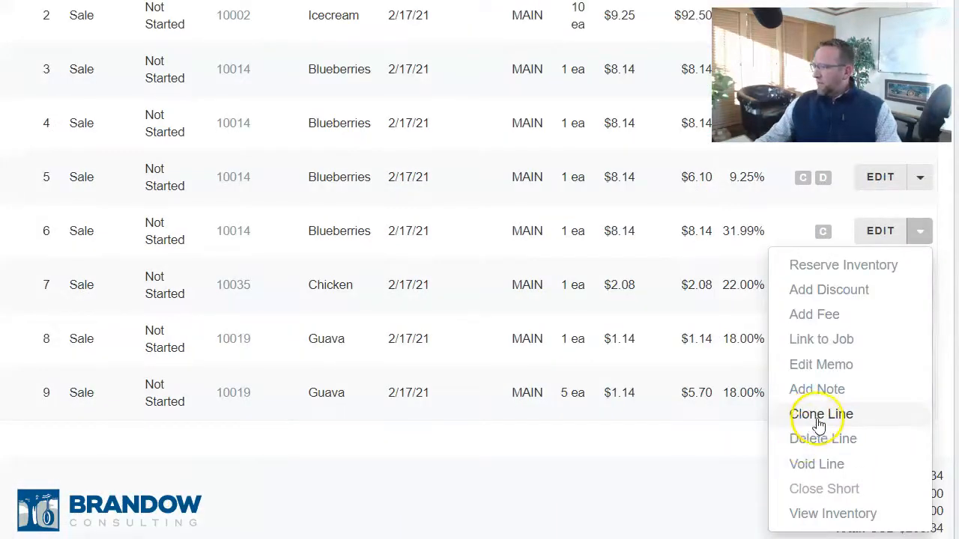
click(818, 419)
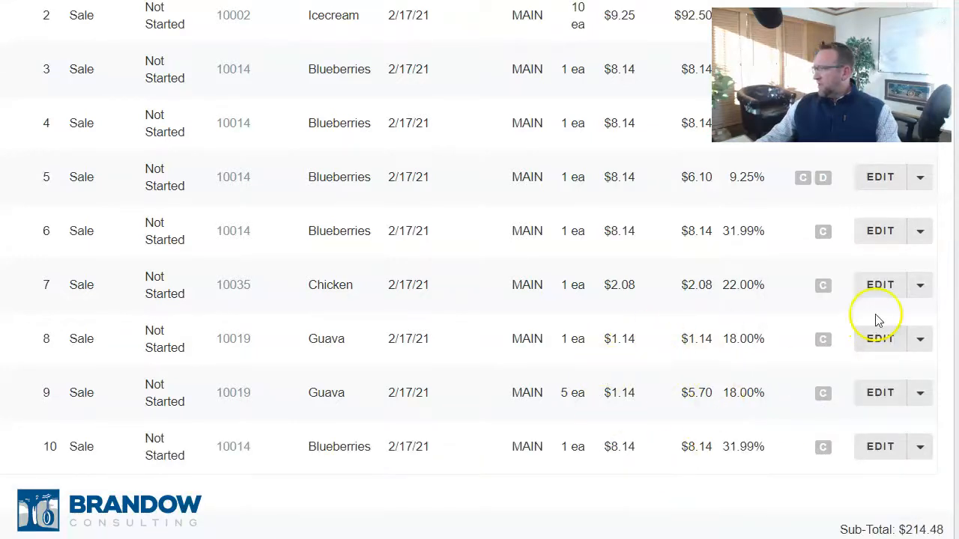
click(921, 284)
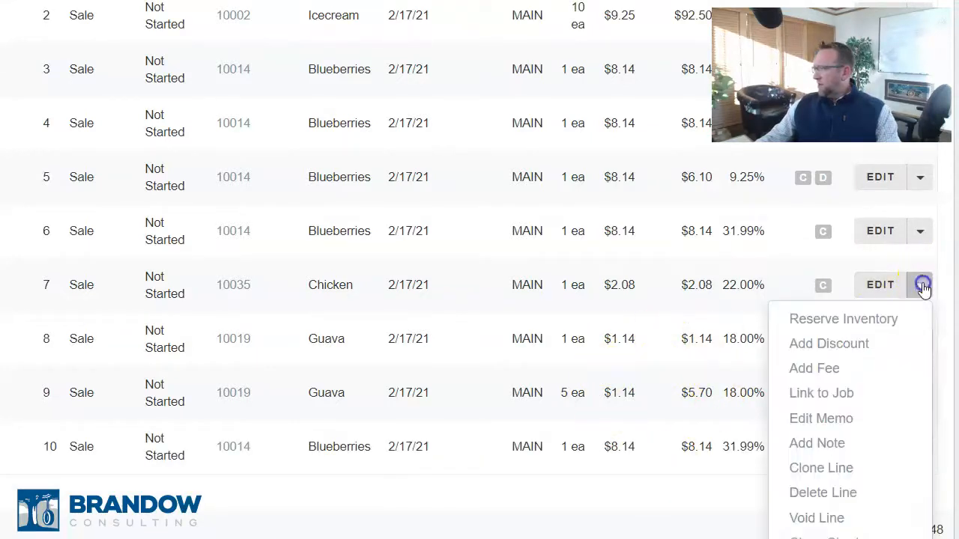
click(833, 494)
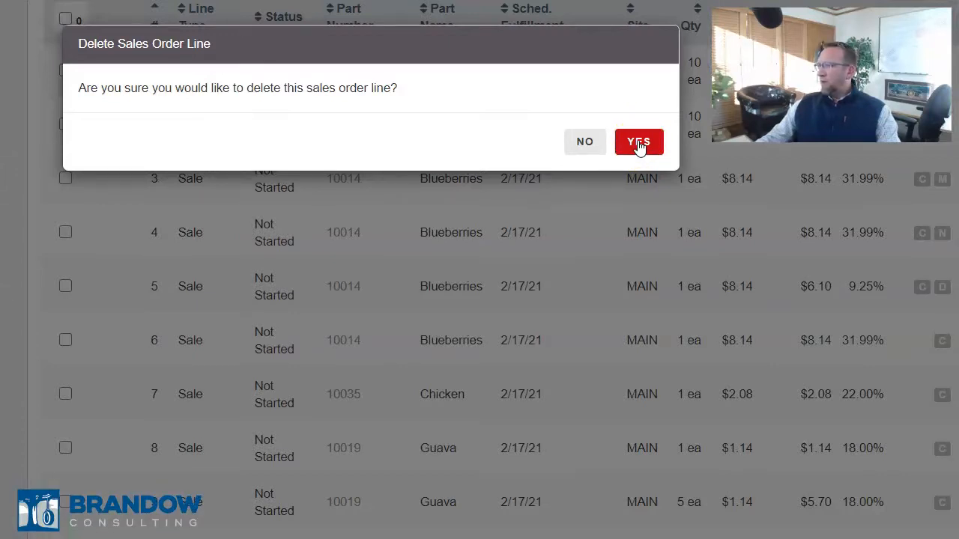
click(639, 144)
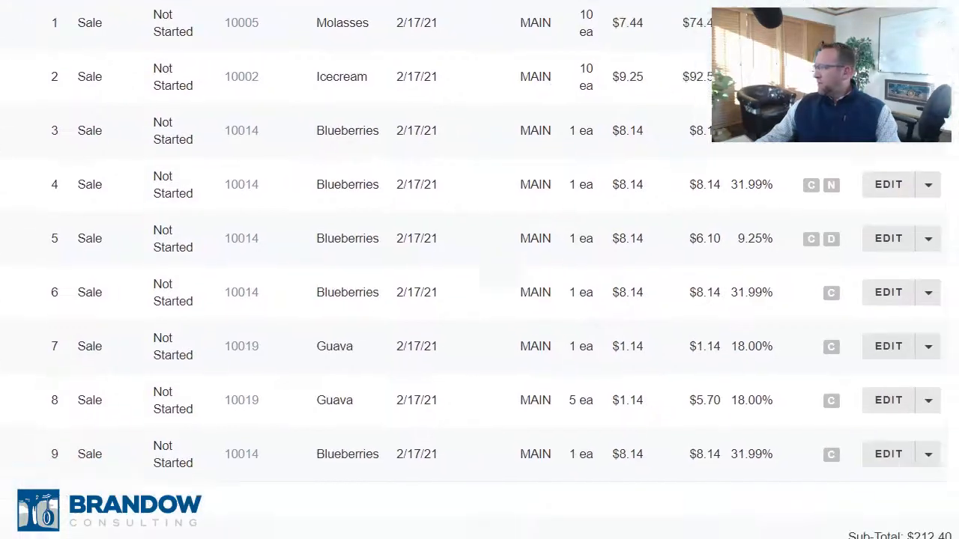
Void the line 7 Guava and the line 6 Blueberries on the sales order.
click(919, 333)
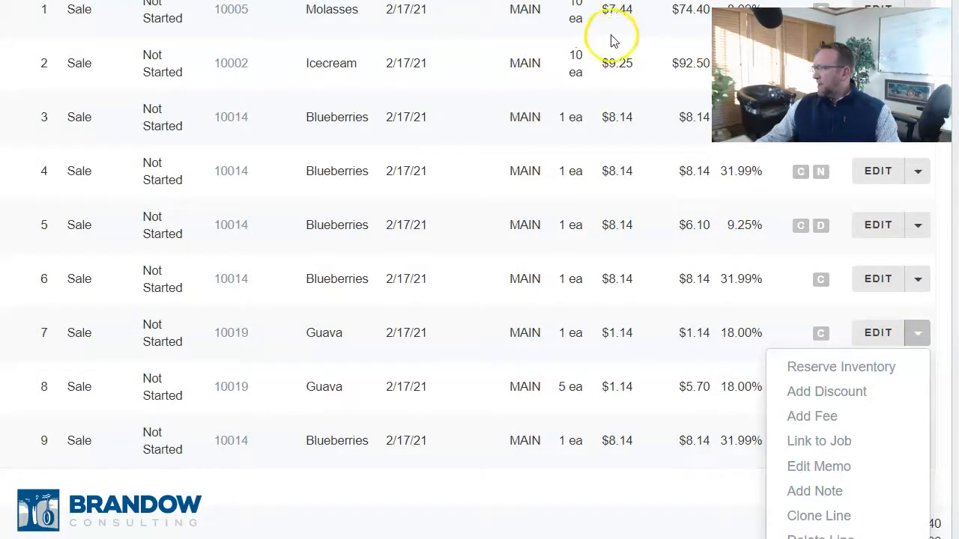
scroll(614, 19, down, 1)
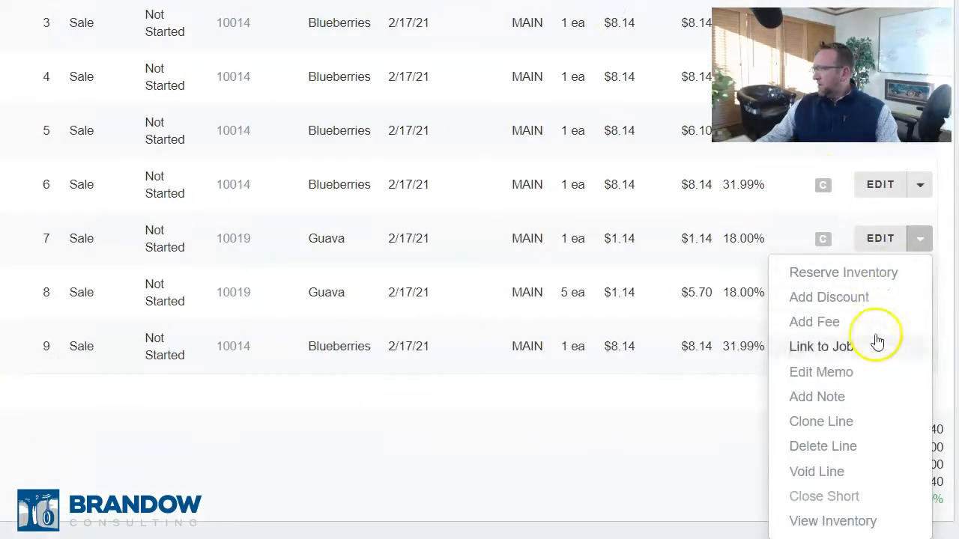
click(818, 474)
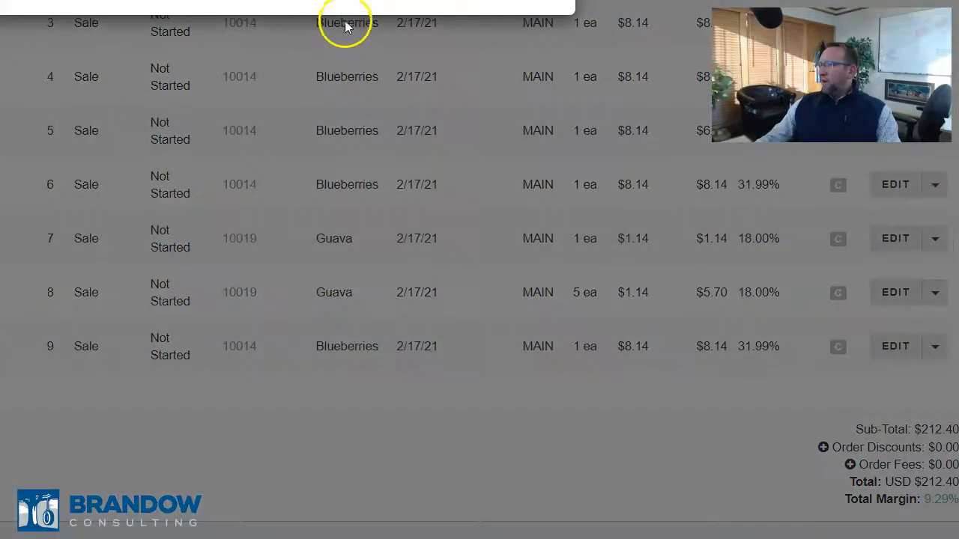
click(618, 140)
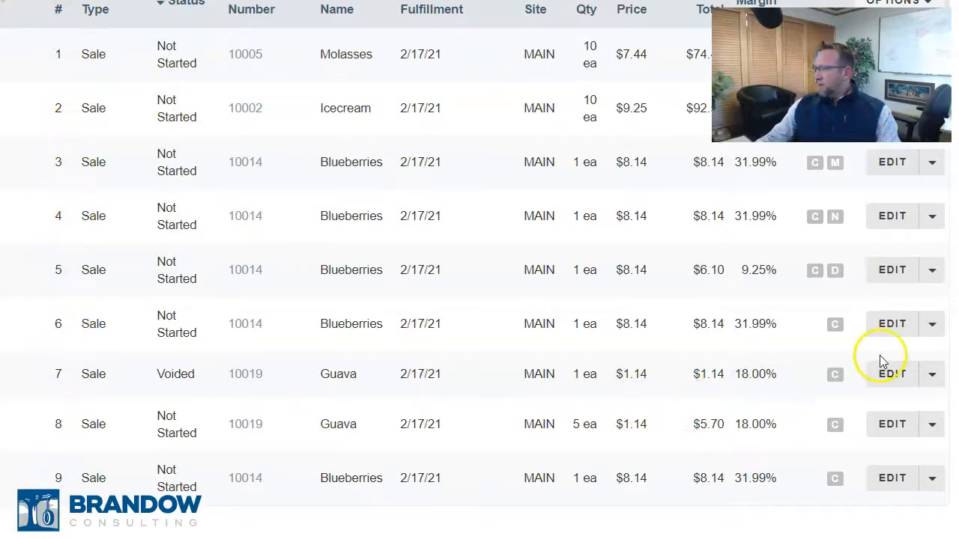
click(933, 327)
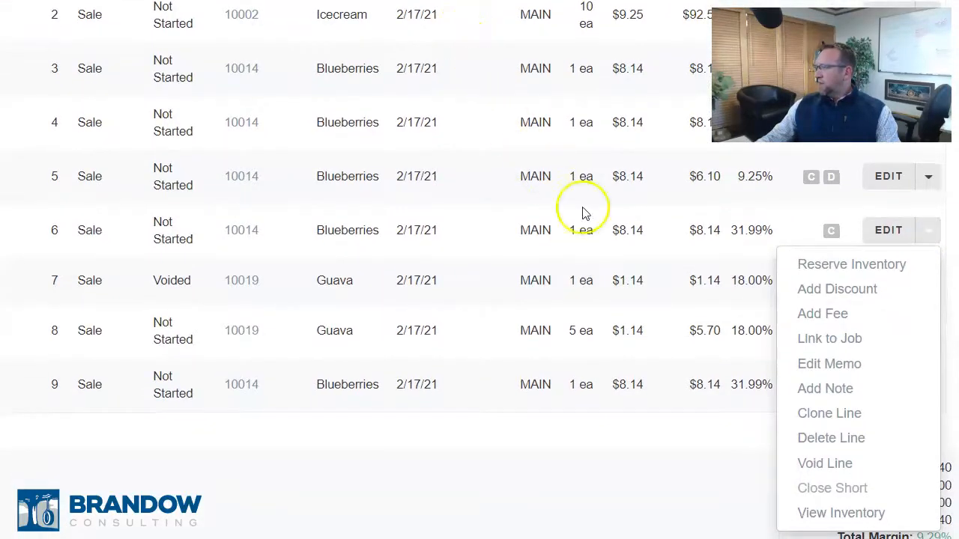
click(842, 468)
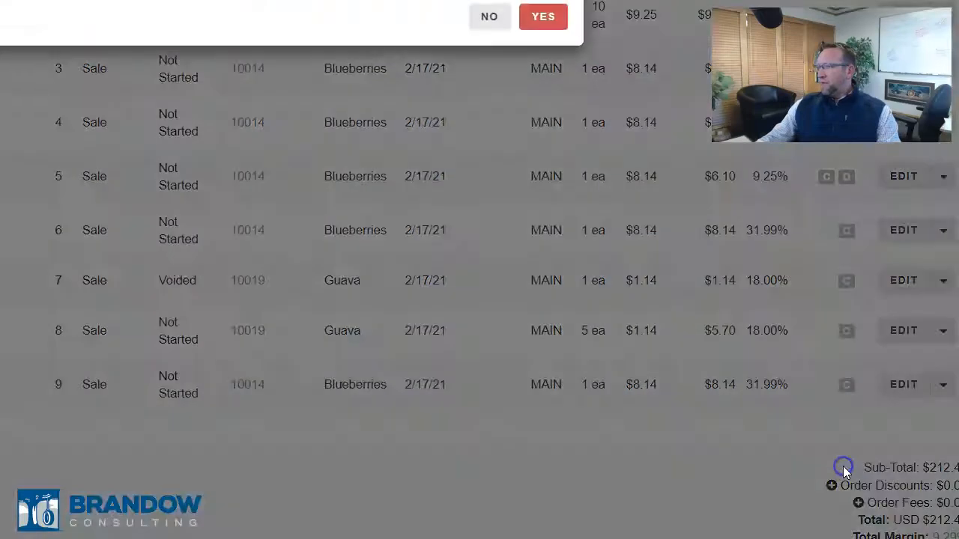
click(541, 21)
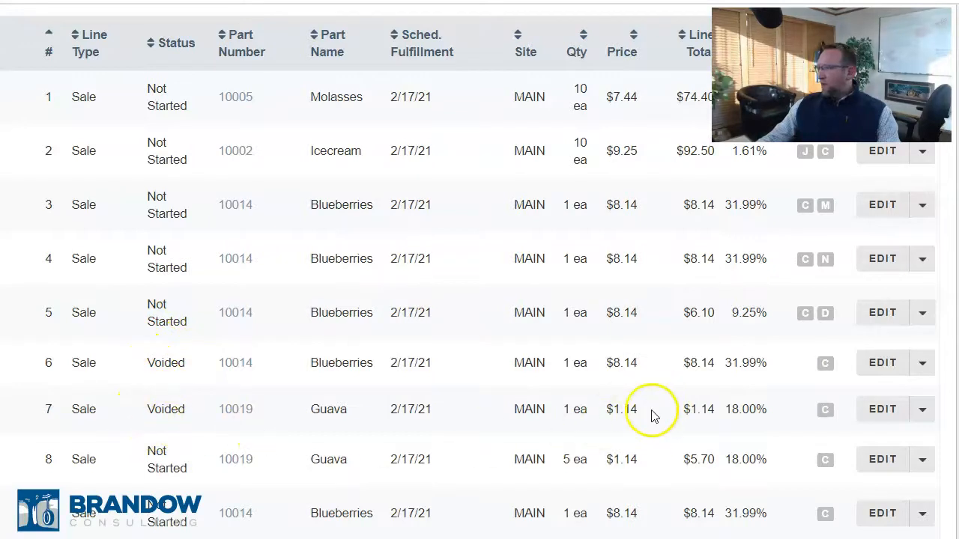
View the part inventory for the line 8 Guava and close the inventory details.
click(922, 460)
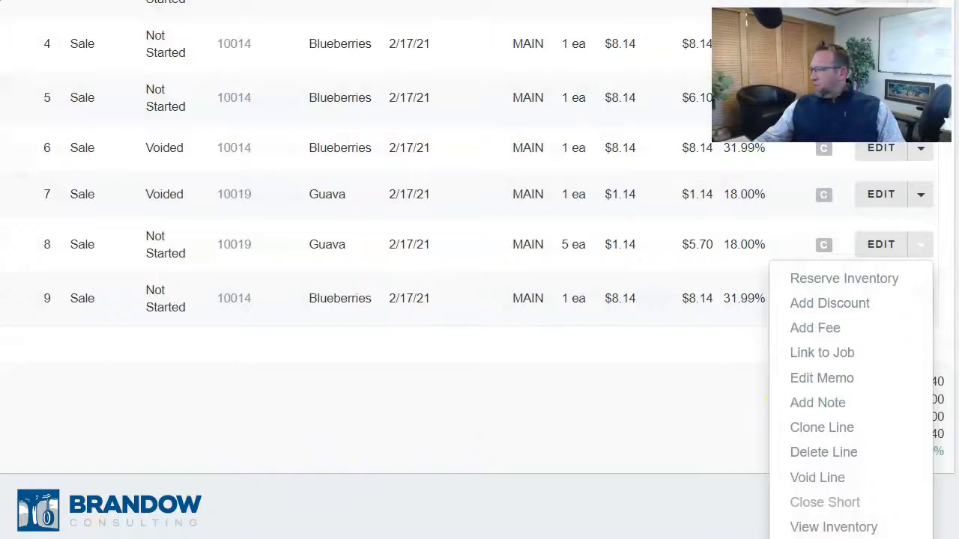
click(809, 527)
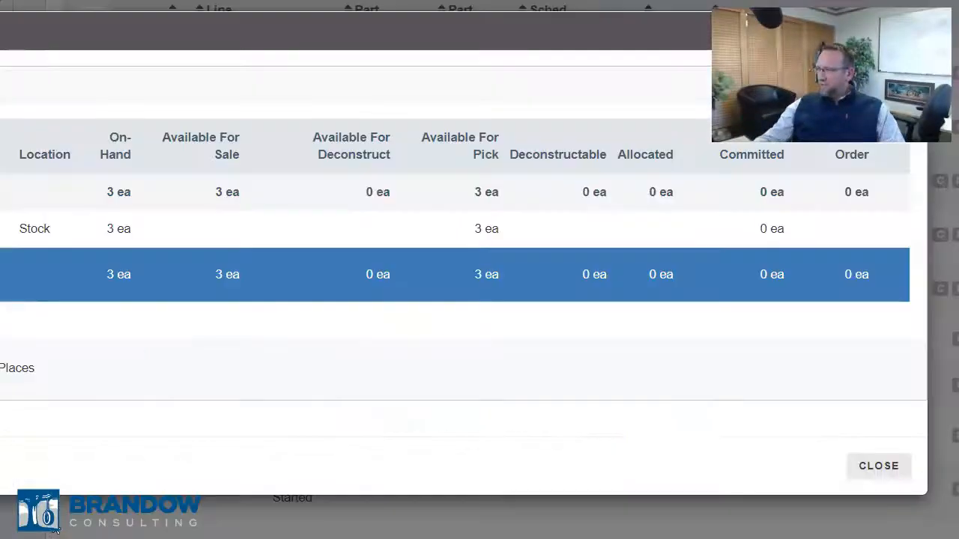
click(878, 466)
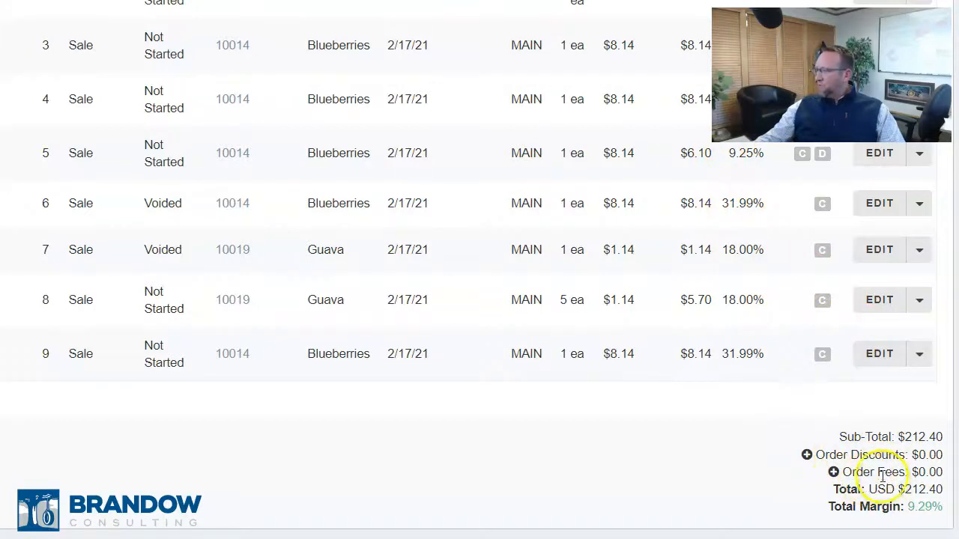
Check the available order-level discounts and the Installation order fee, closing both without applying anything.
click(807, 454)
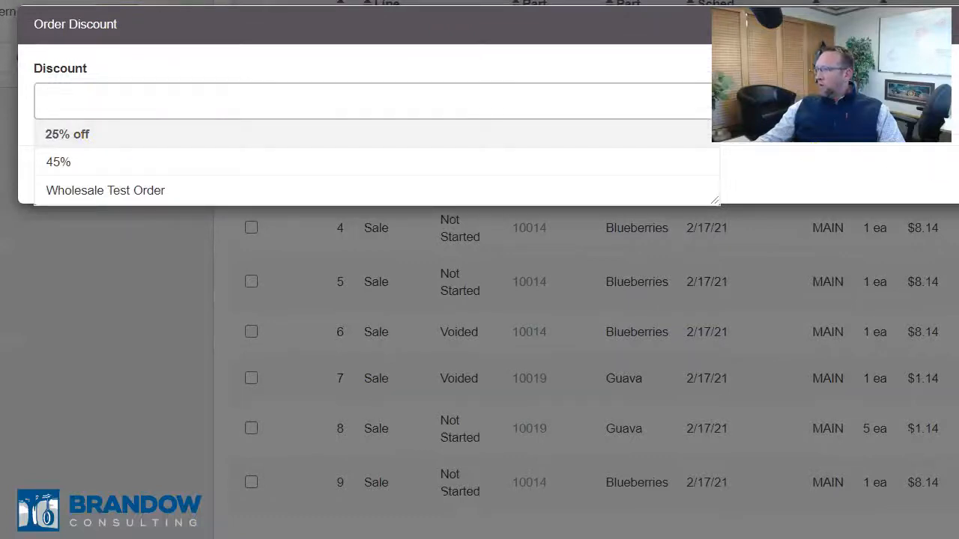
key(Escape)
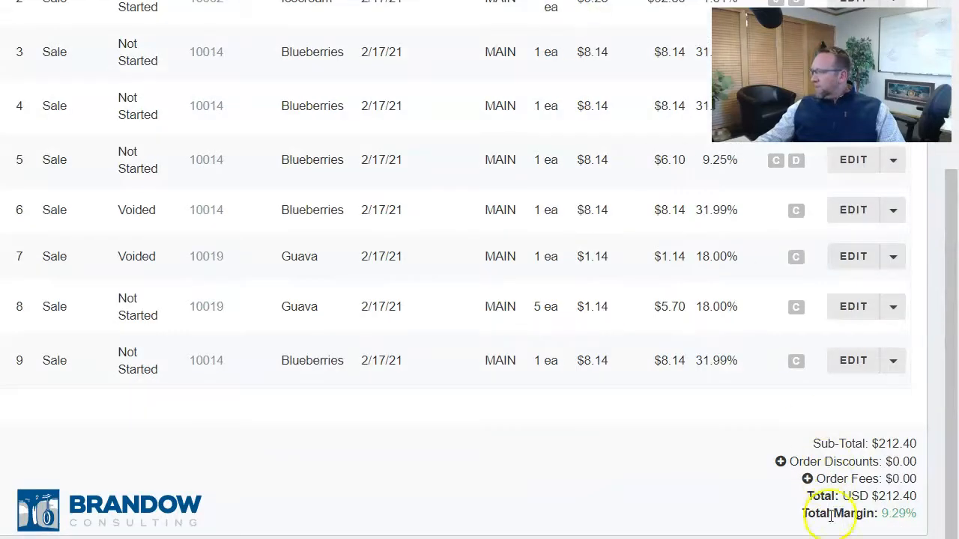
click(807, 480)
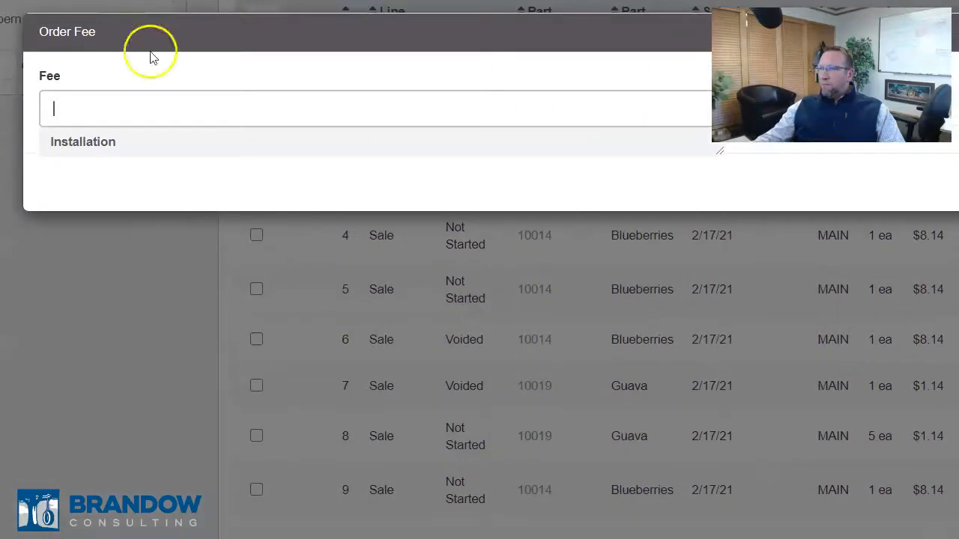
click(99, 144)
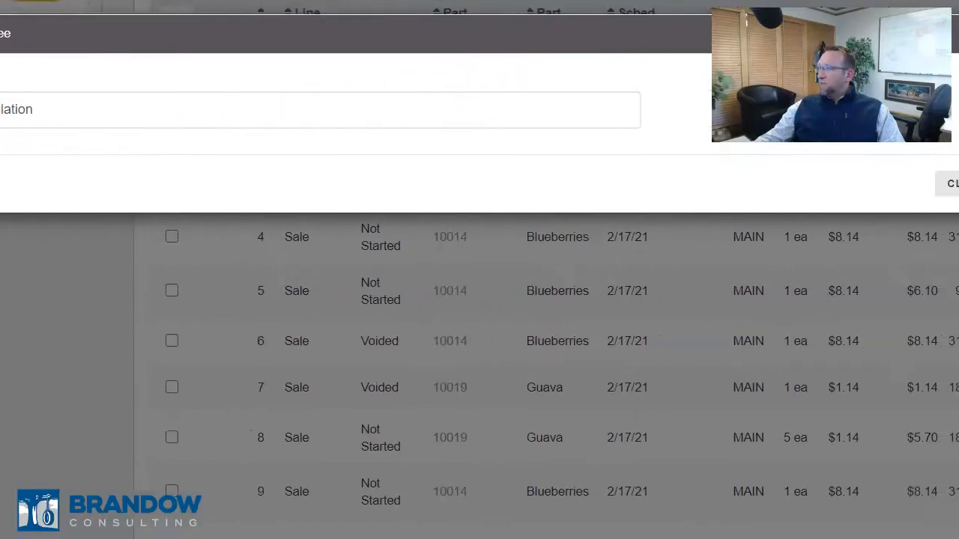
click(874, 196)
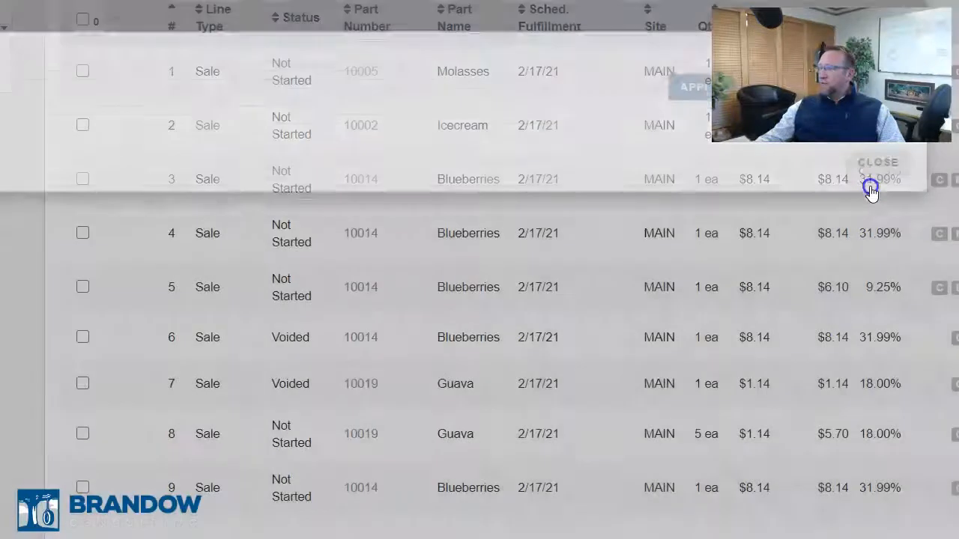
scroll(479, 269, up, 7)
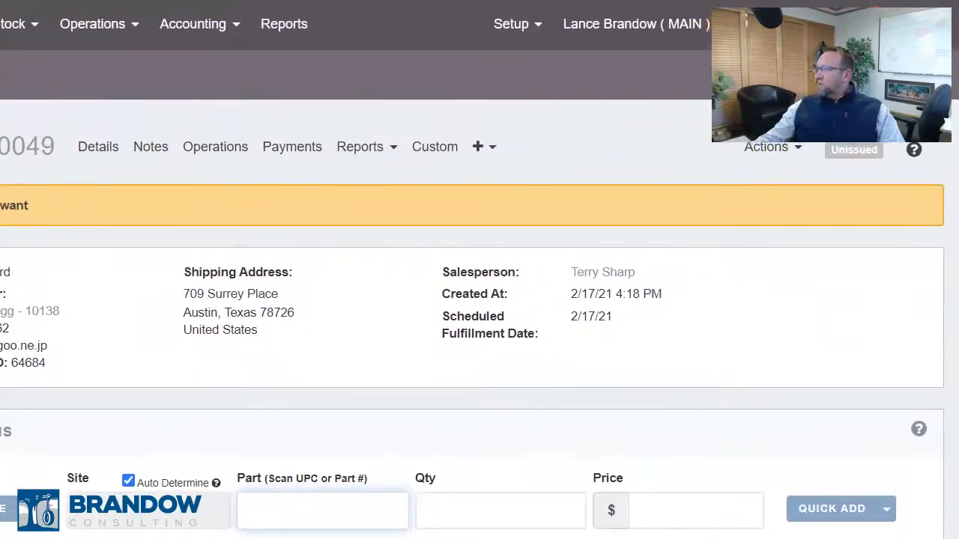
click(514, 25)
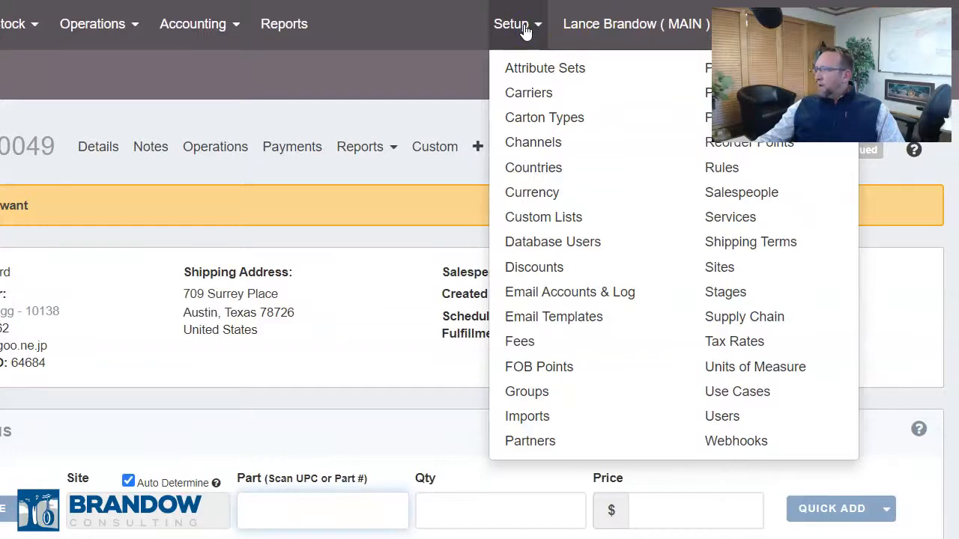
click(522, 341)
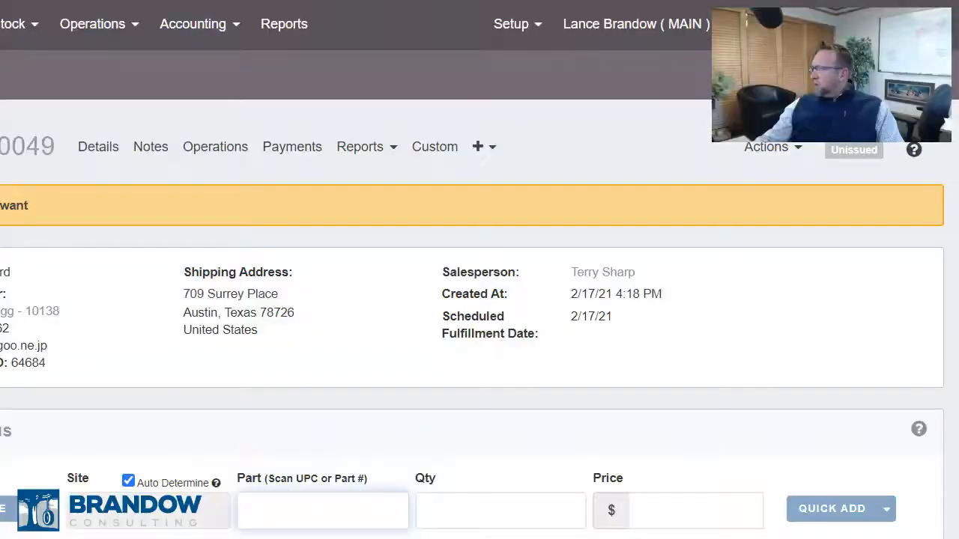
scroll(479, 300, down, 7)
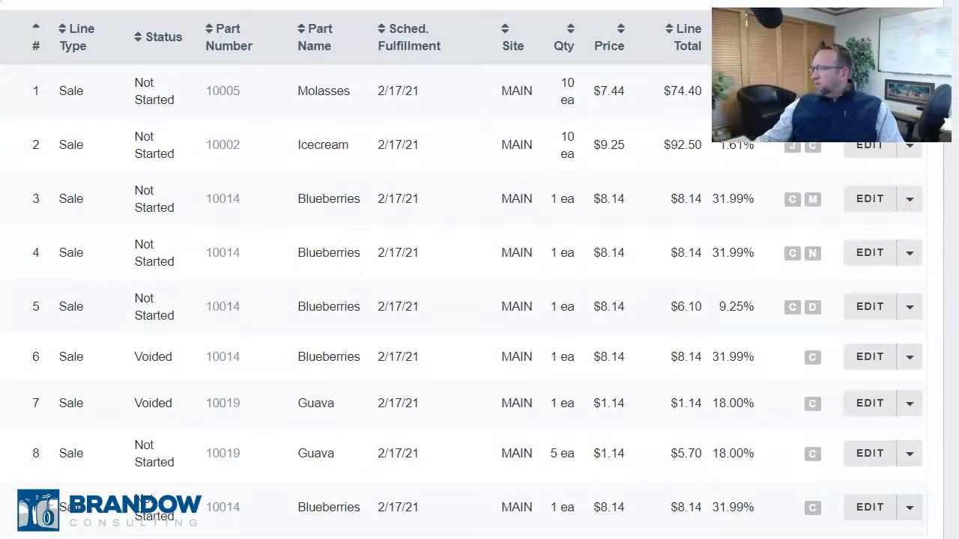
scroll(480, 299, up, 3)
scroll(479, 300, down, 3)
scroll(479, 300, up, 3)
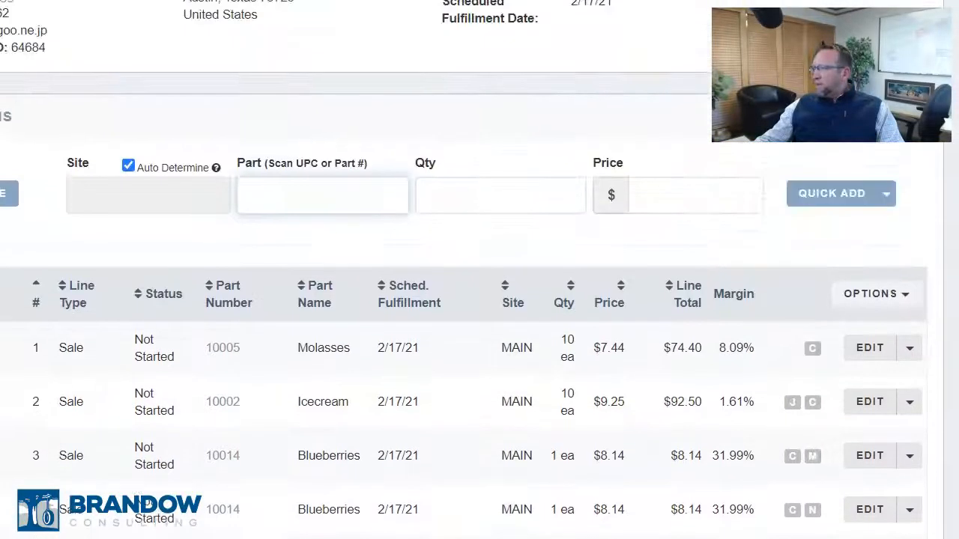
Issue the sales order, proceeding despite the inventory shortage for part 10019.
scroll(479, 300, up, 4)
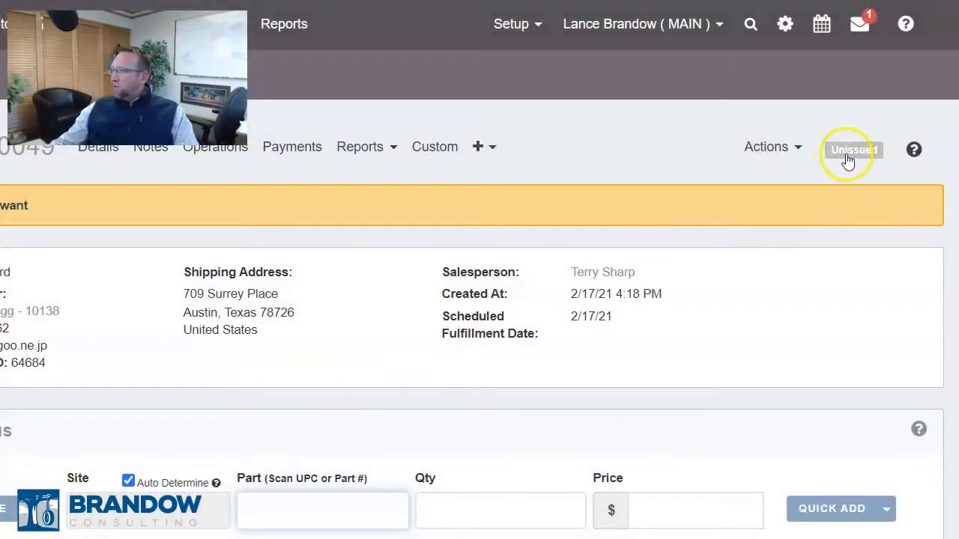
click(849, 156)
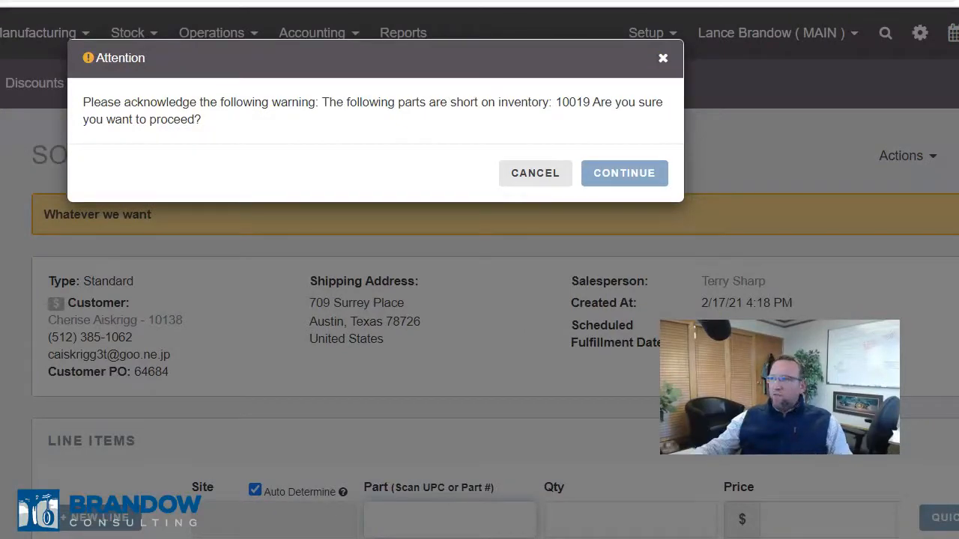
click(623, 179)
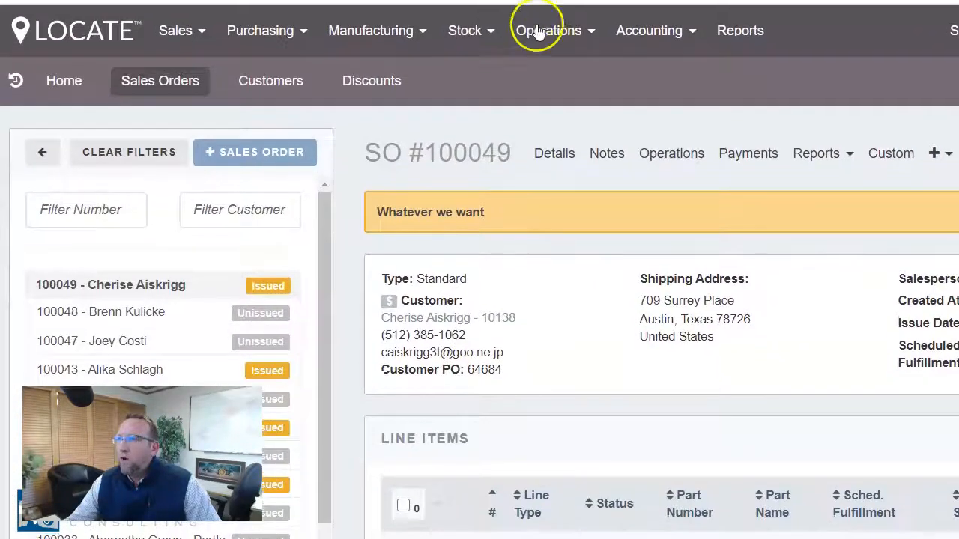
click(180, 31)
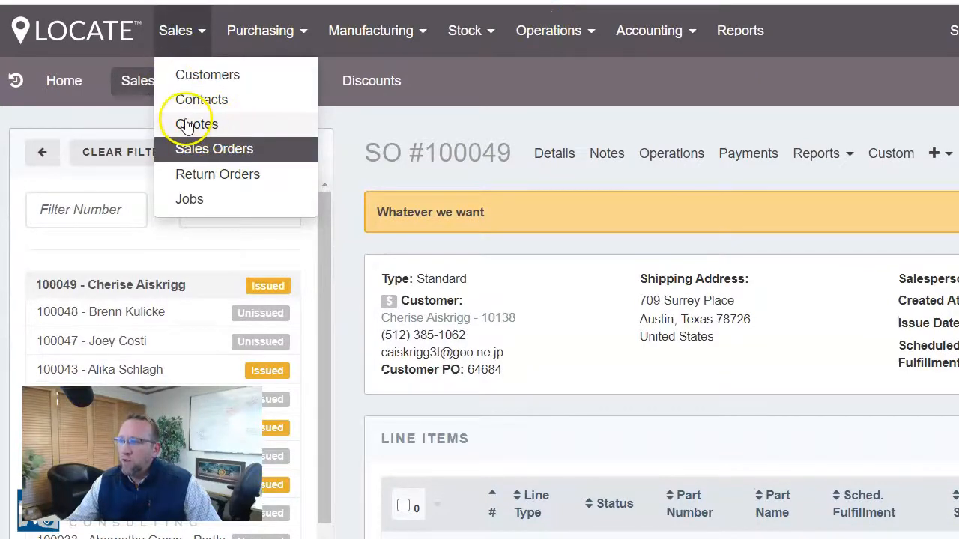
click(214, 124)
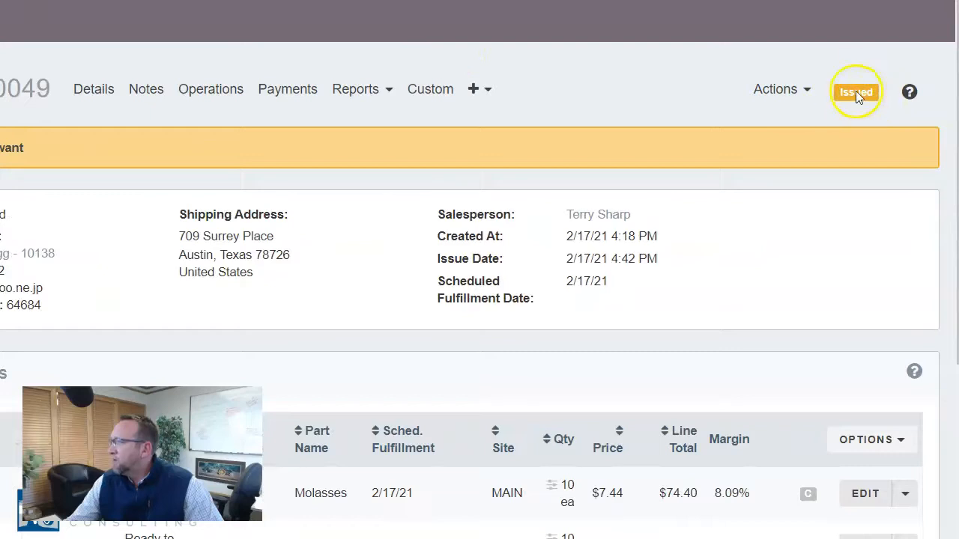
Open the sales order's audit log and review who changed what and when.
click(800, 92)
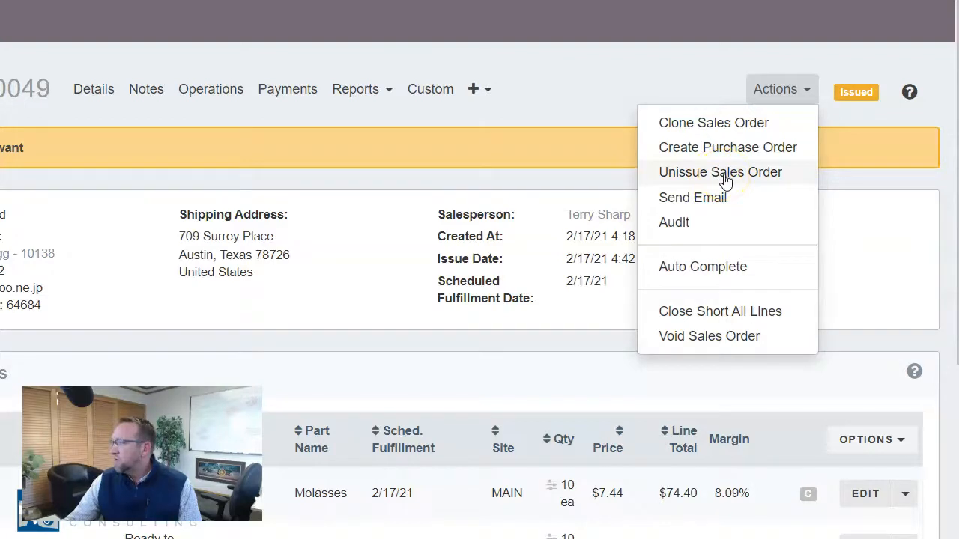
click(694, 224)
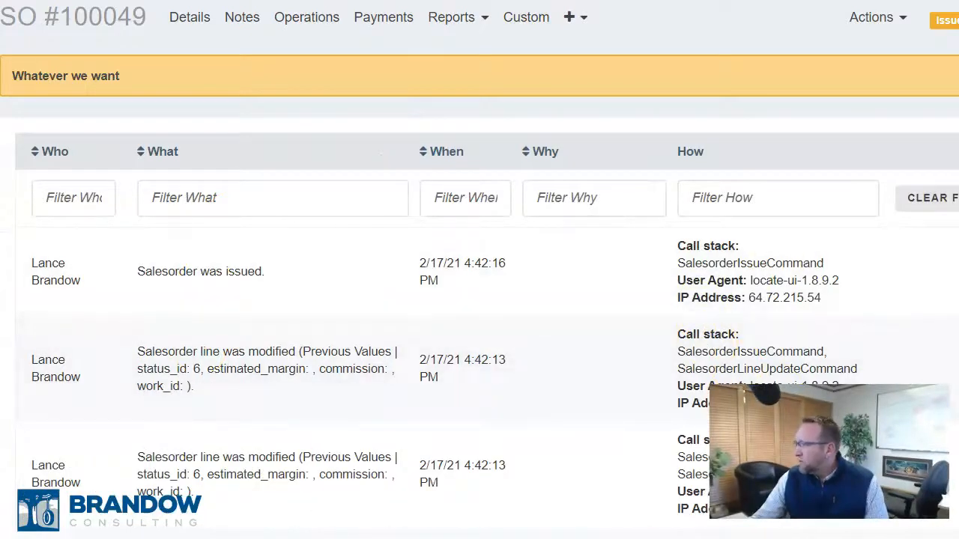
scroll(479, 270, down, 6)
scroll(480, 269, down, 10)
scroll(479, 270, up, 15)
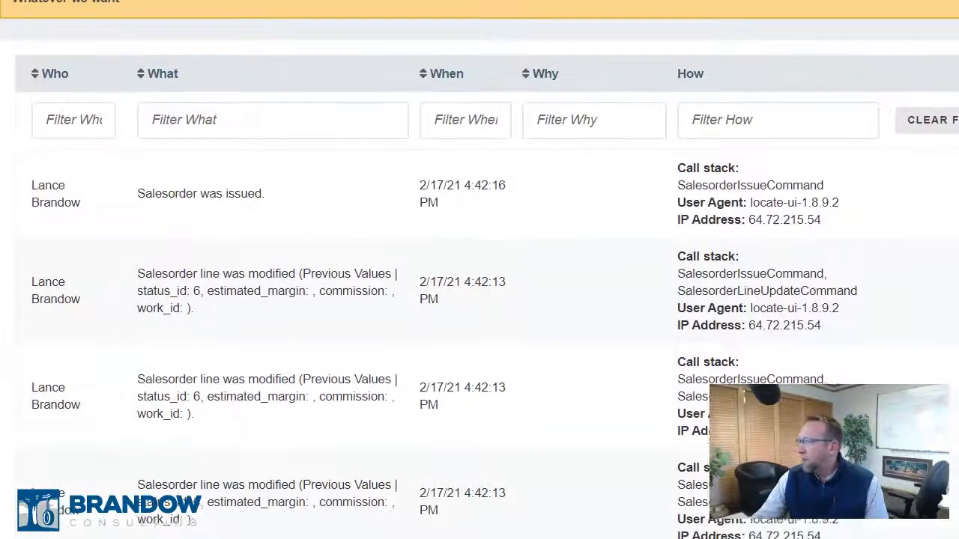
scroll(815, 320, up, 1)
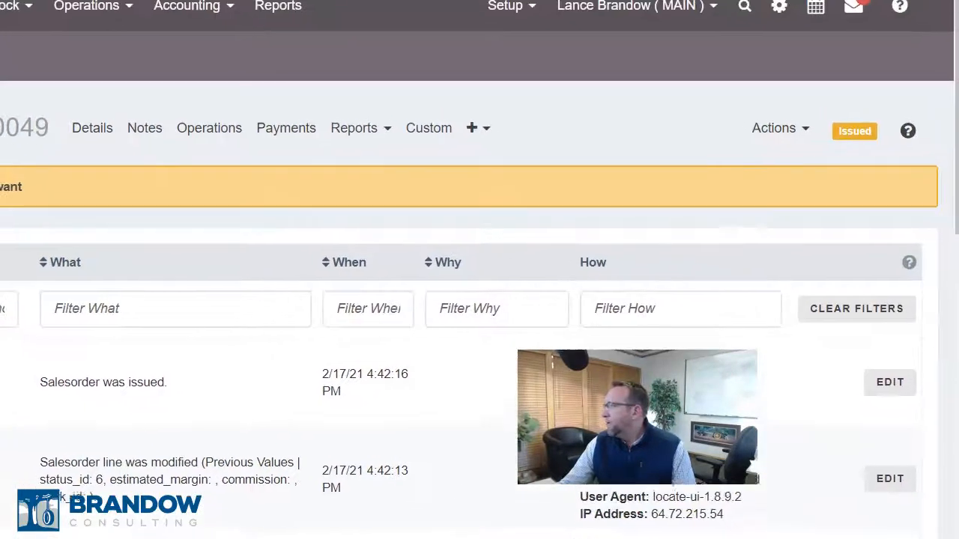
click(870, 17)
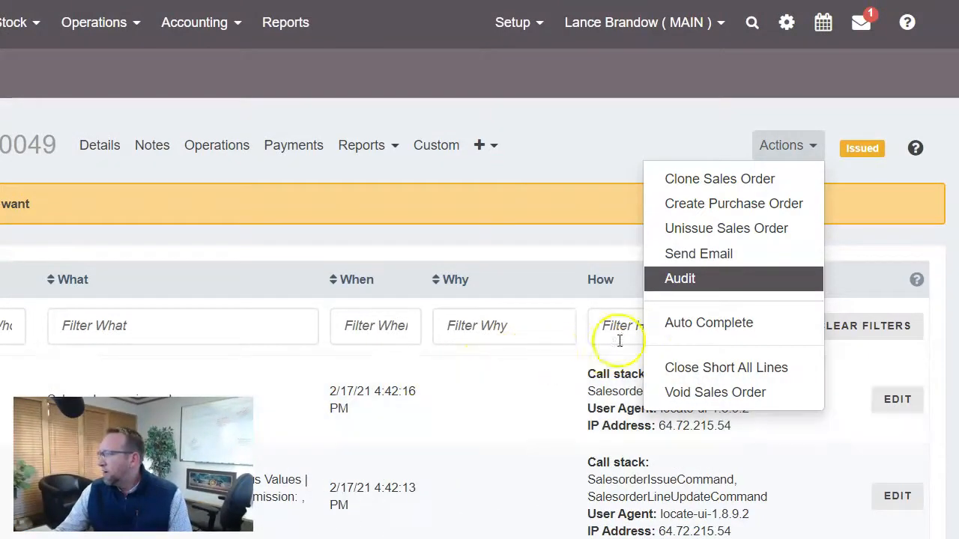
click(709, 323)
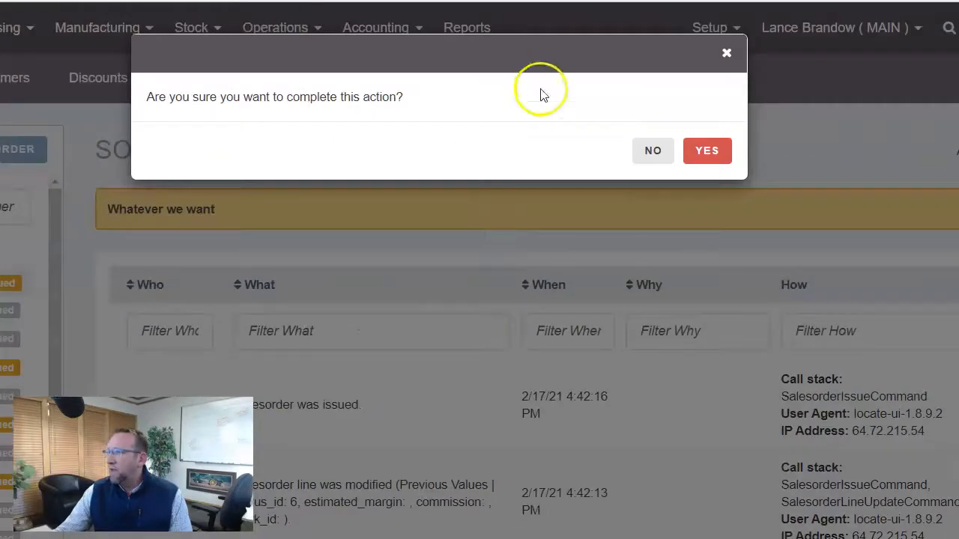
click(651, 150)
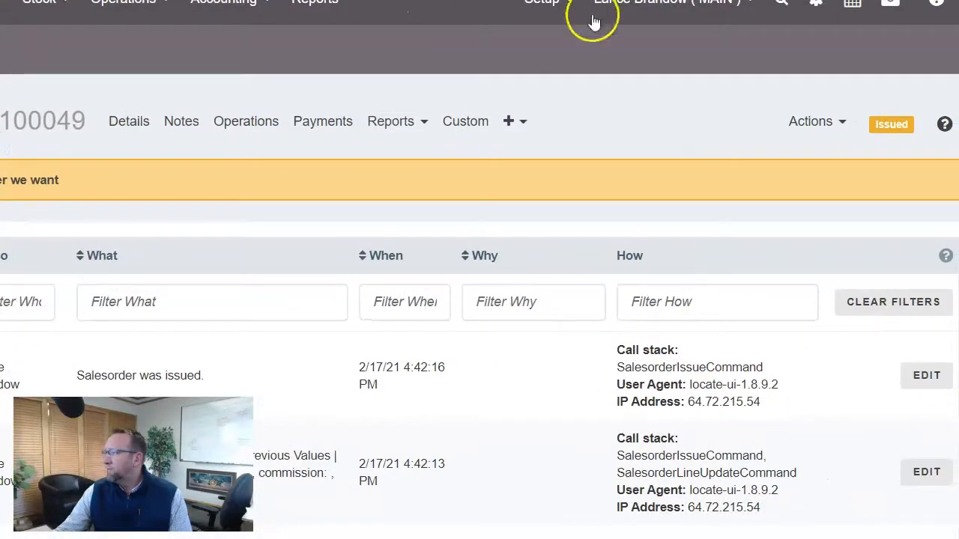
View the sales order's payment options and open the Services setup for payment processing.
click(320, 127)
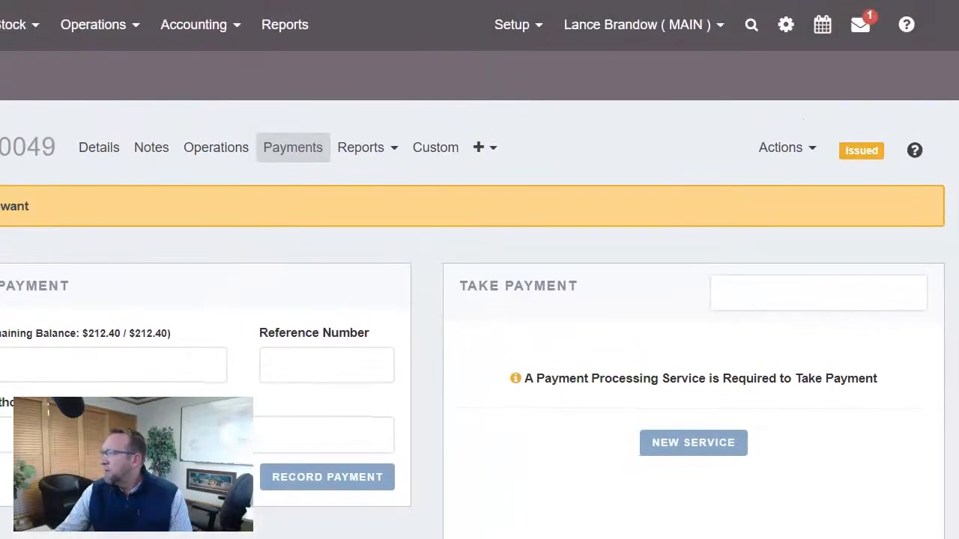
click(510, 27)
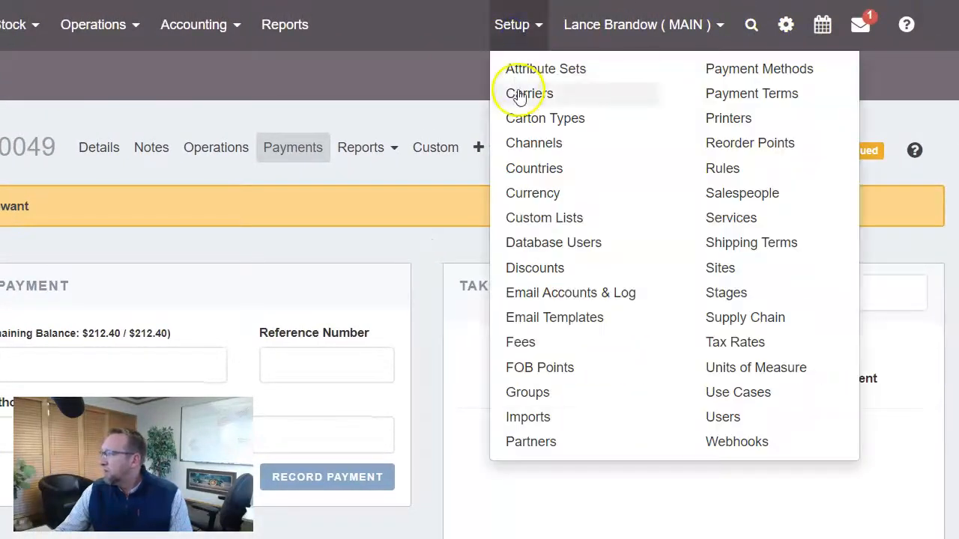
click(718, 225)
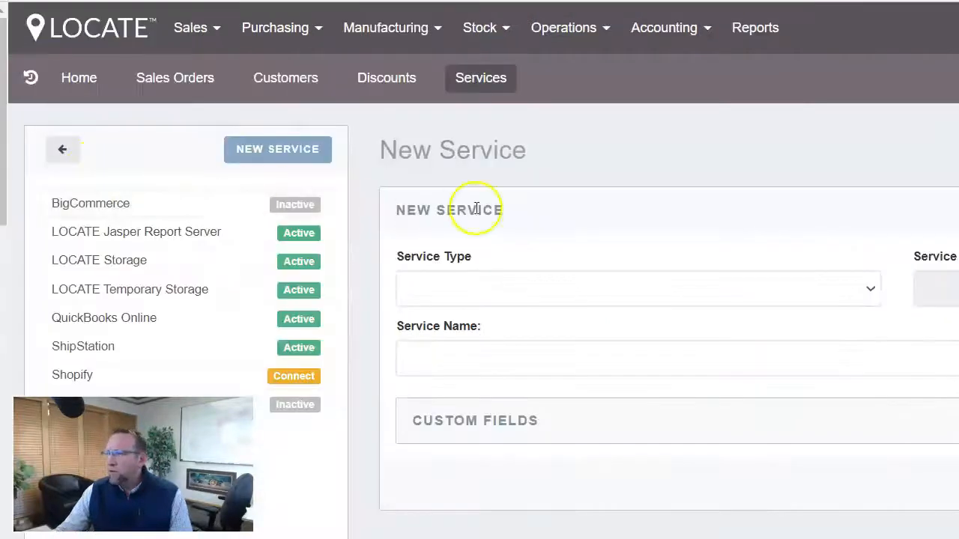
Set the new service's type to Payment Processing and check which service offerings are available, without choosing one.
click(869, 287)
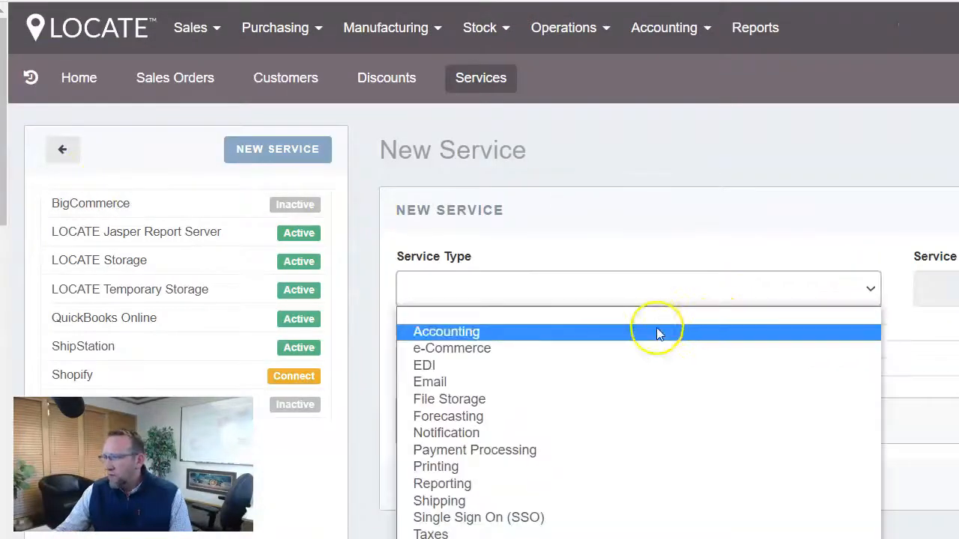
click(489, 451)
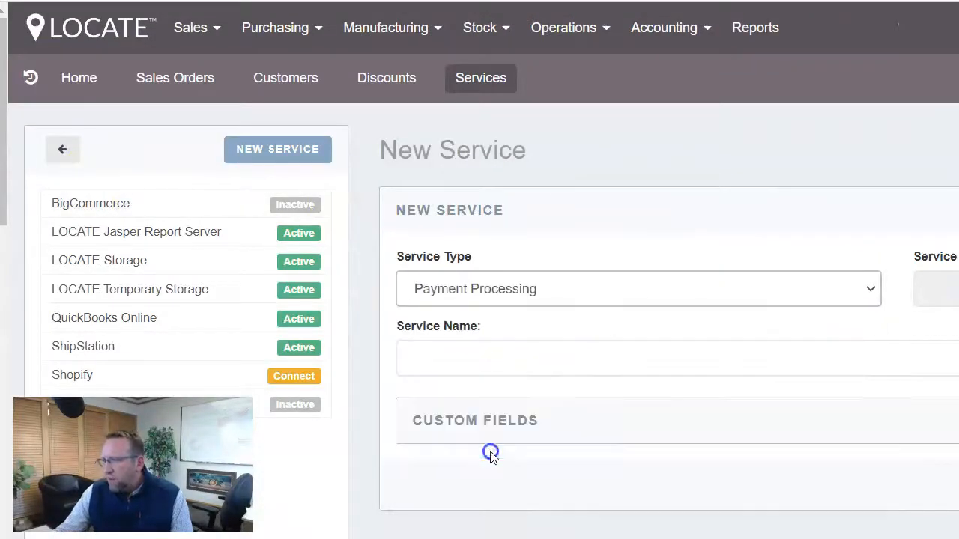
click(958, 288)
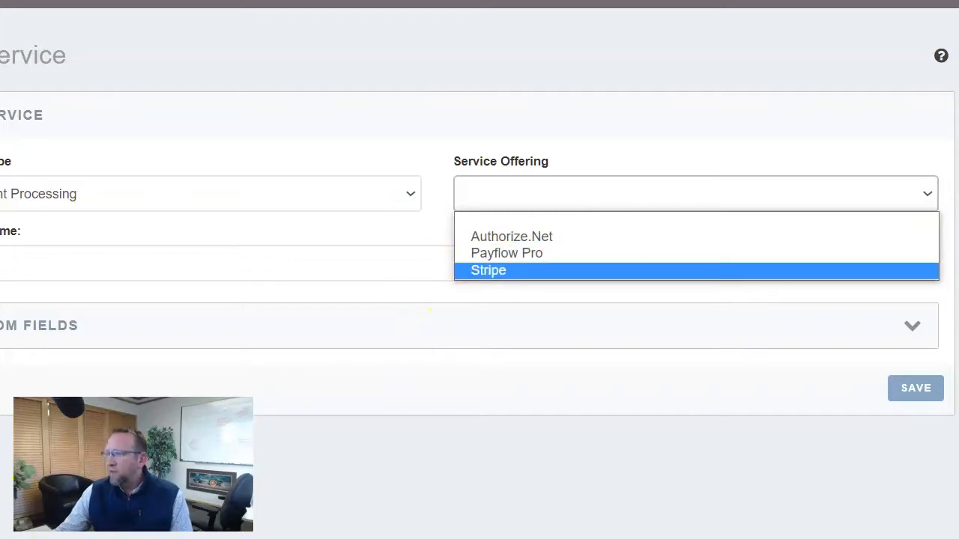
key(Escape)
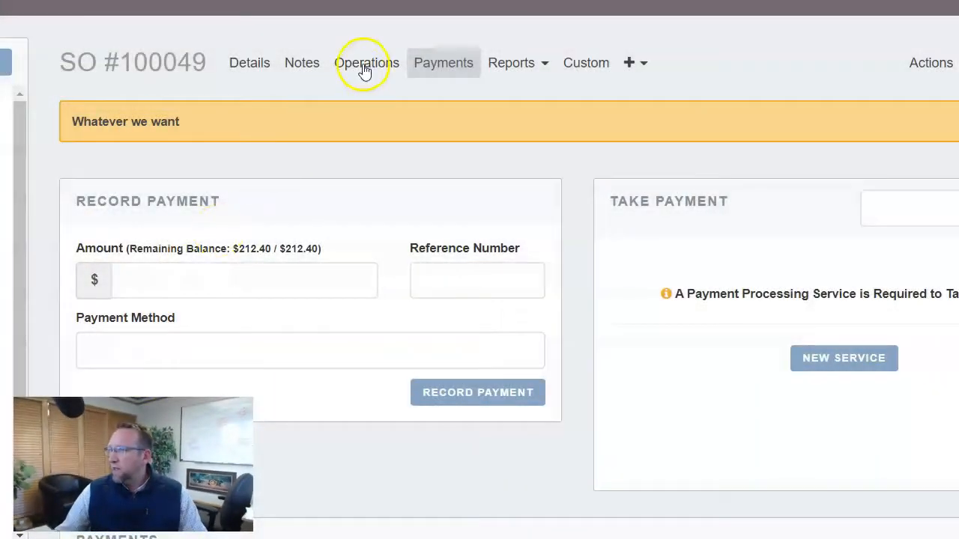
Review the sales order's operations, including its picks, packs and shipments, and return to the order details by way of its notes.
click(364, 66)
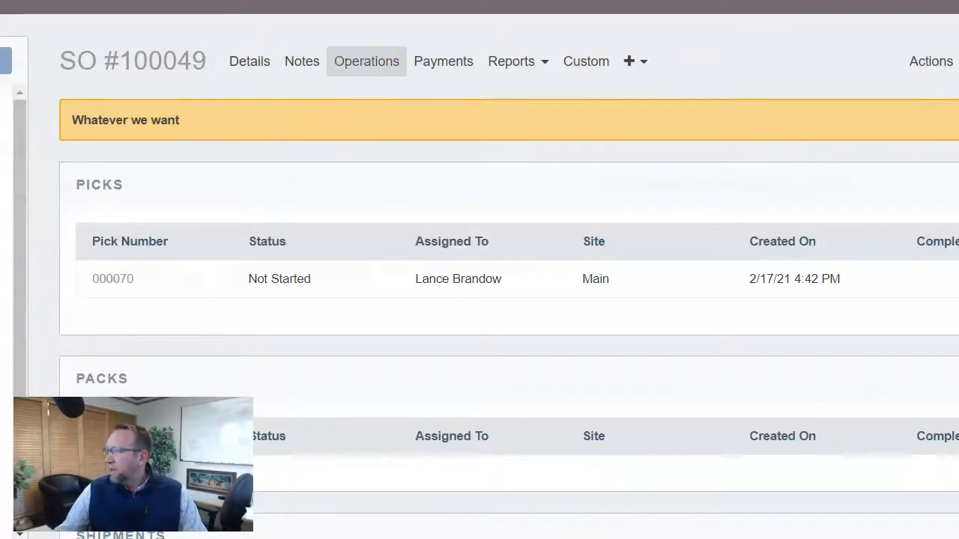
scroll(479, 270, down, 3)
scroll(887, 332, down, 4)
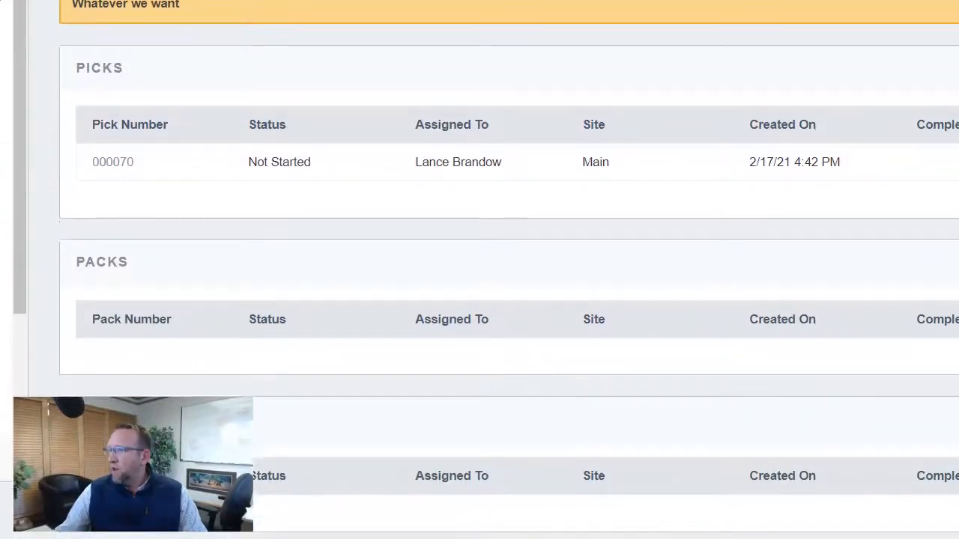
scroll(888, 332, down, 3)
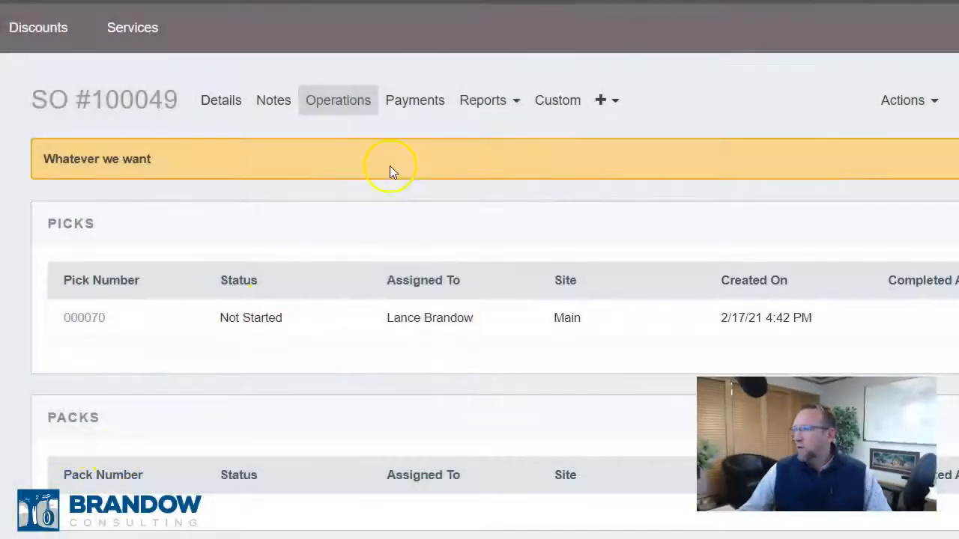
click(274, 102)
click(221, 101)
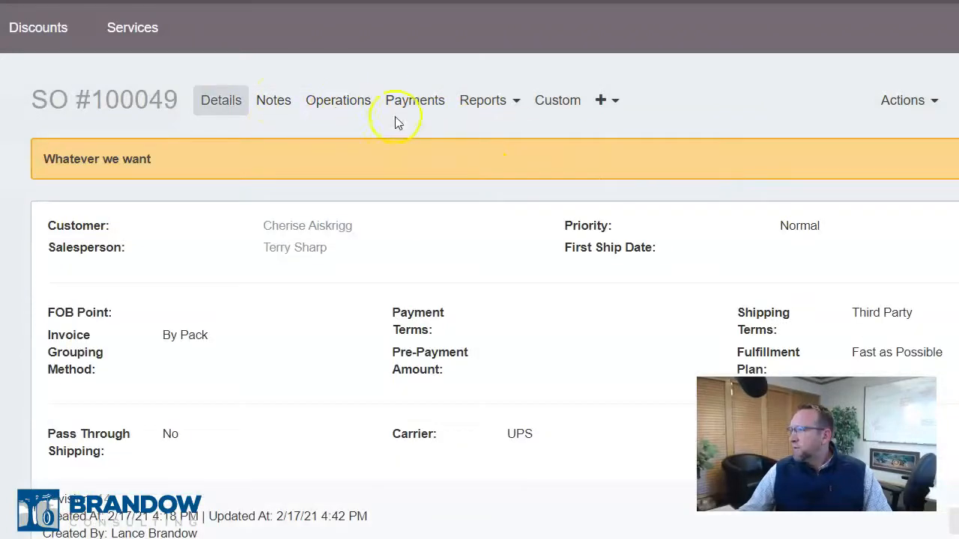
Open a new email from the sales order, look over its template, recipient, message and attachment fields, and close it unsent.
click(921, 108)
click(802, 208)
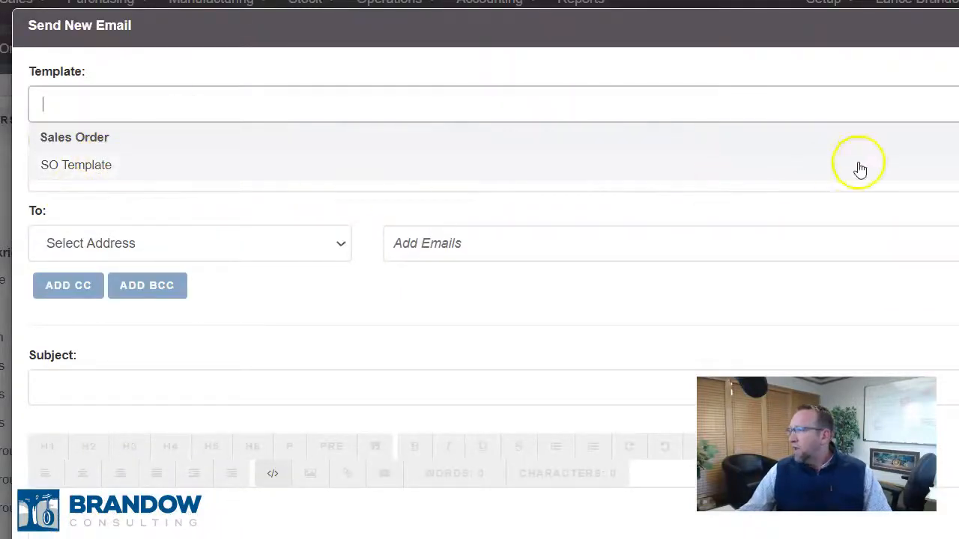
scroll(480, 299, down, 4)
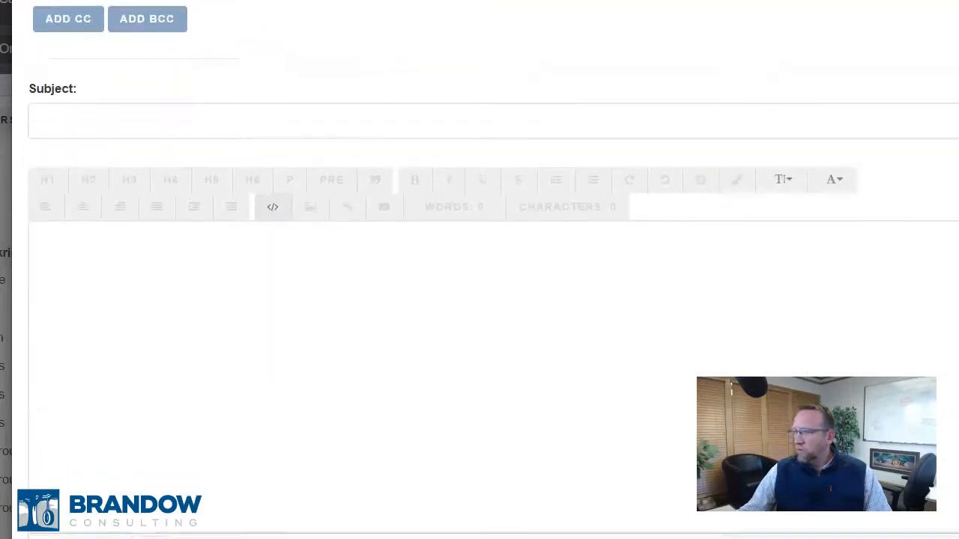
scroll(480, 299, up, 4)
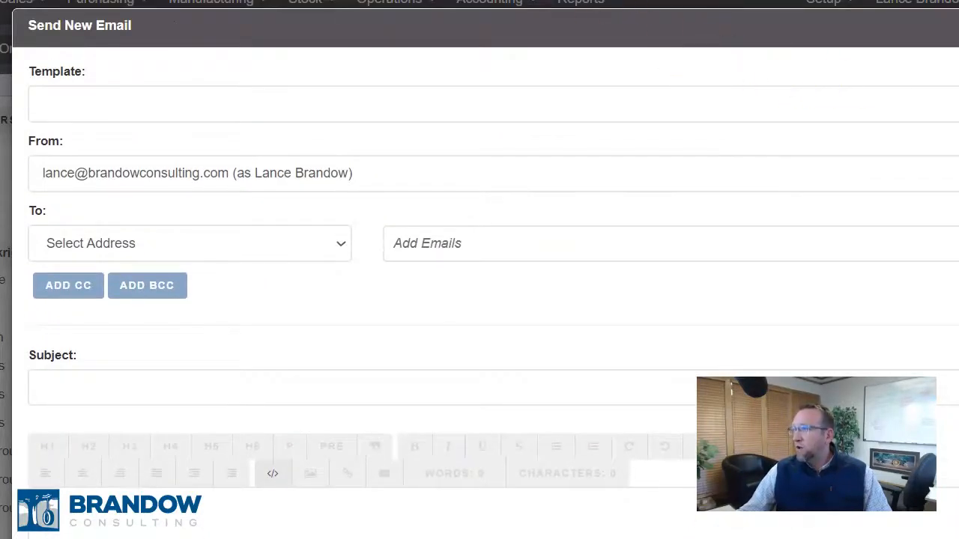
scroll(479, 299, down, 2)
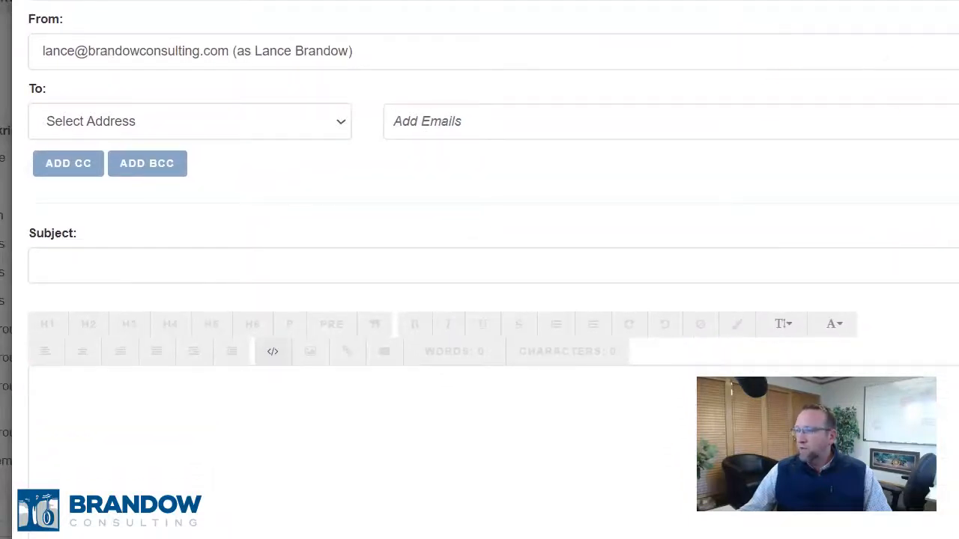
scroll(480, 225, down, 4)
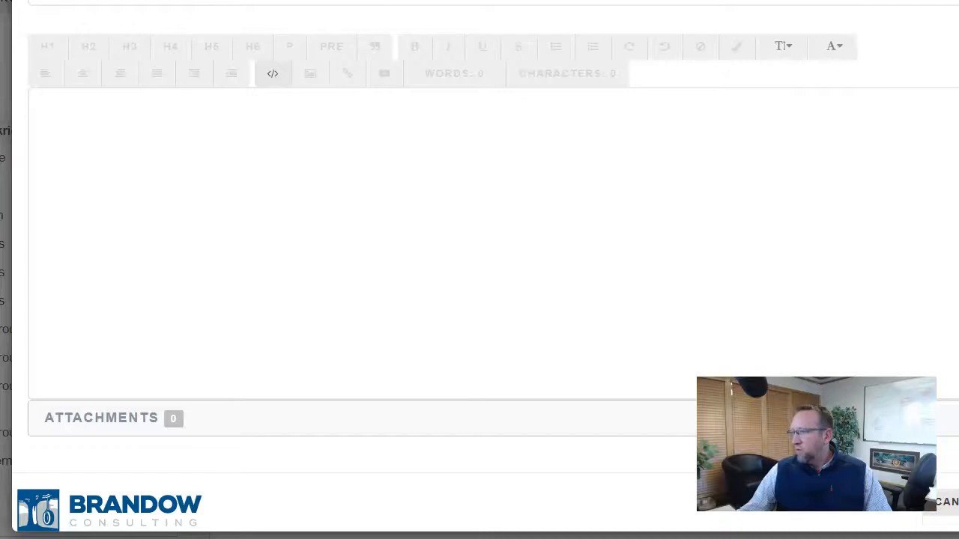
scroll(480, 225, up, 4)
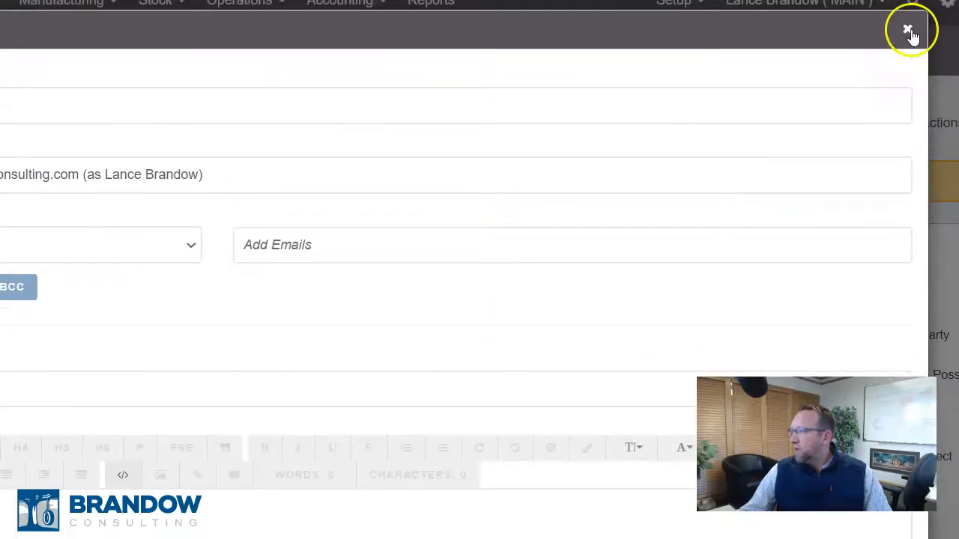
click(908, 31)
Review the Sales Order Report preview, start an email from it and check the attached sales order PDF.
scroll(528, 255, up, 3)
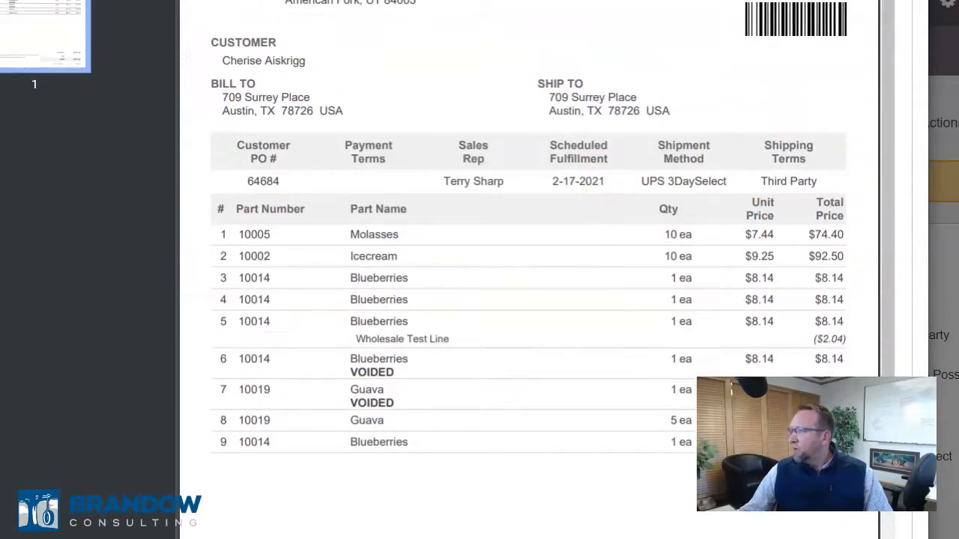
scroll(819, 253, down, 1)
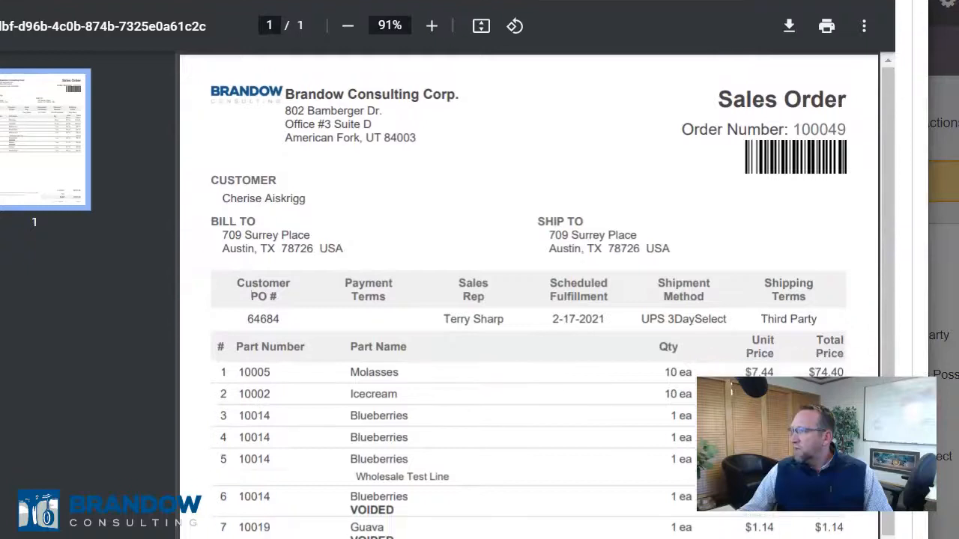
scroll(819, 255, down, 3)
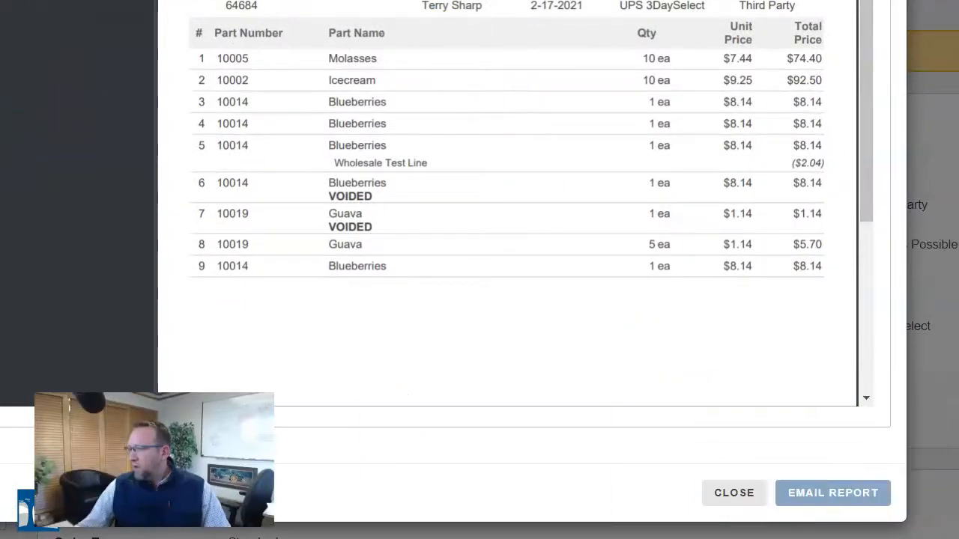
click(845, 499)
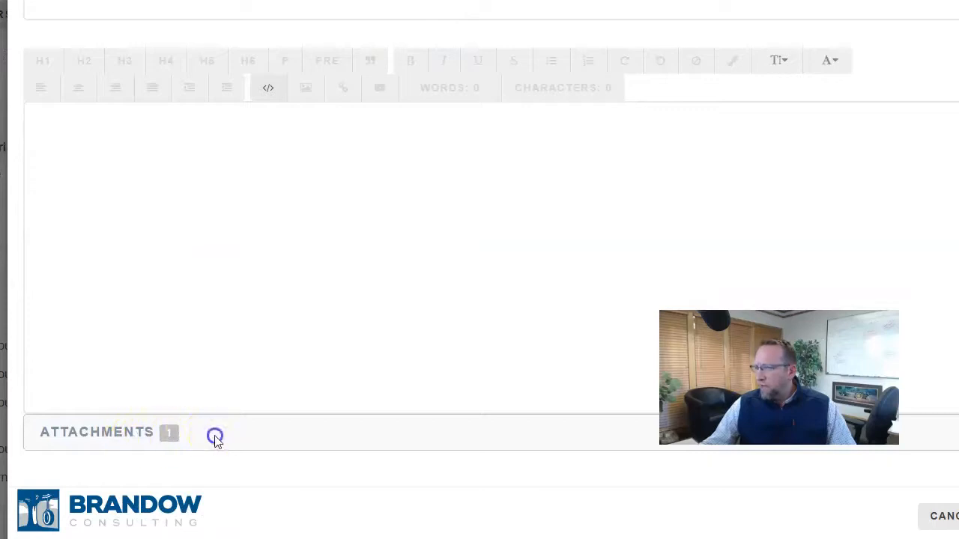
click(133, 435)
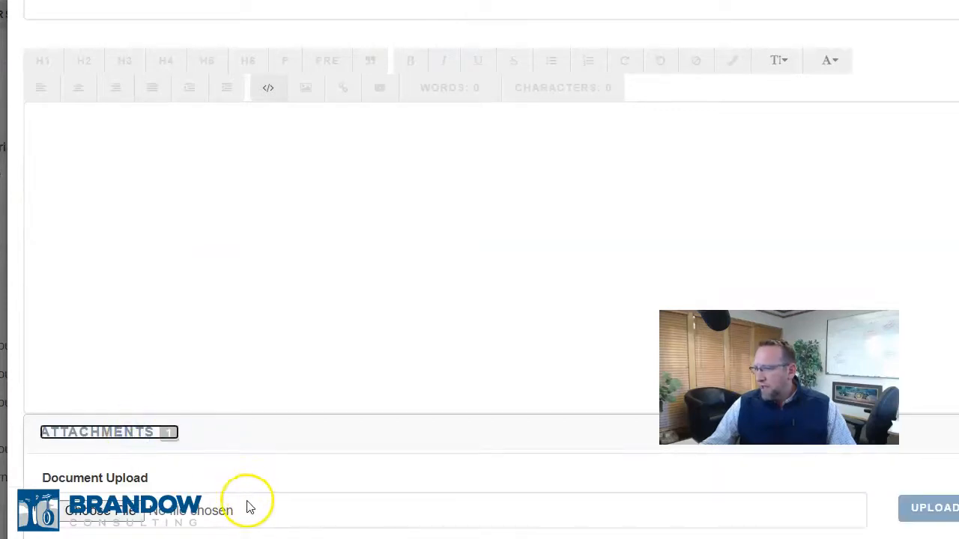
scroll(327, 460, down, 3)
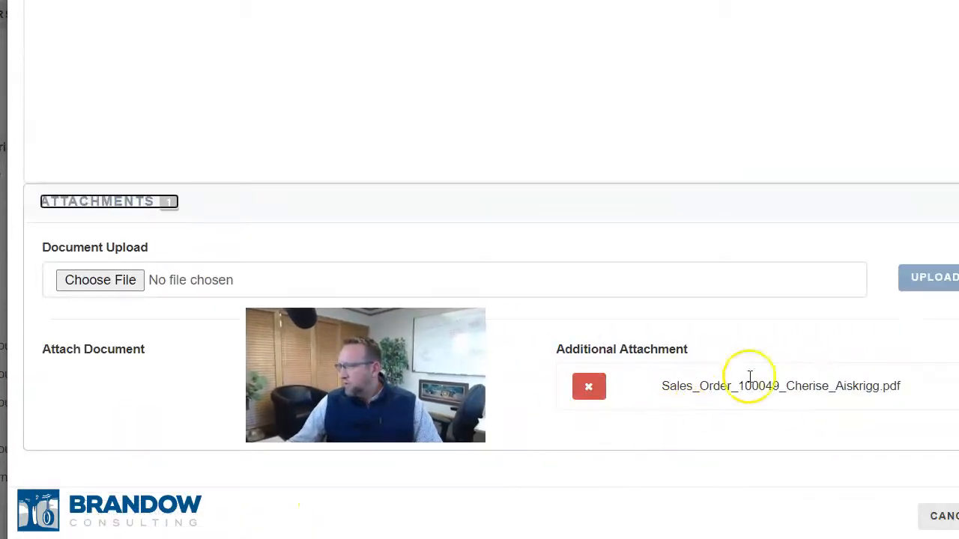
Address the report email to the customer's email and add the sender's own email as a CC recipient.
click(143, 134)
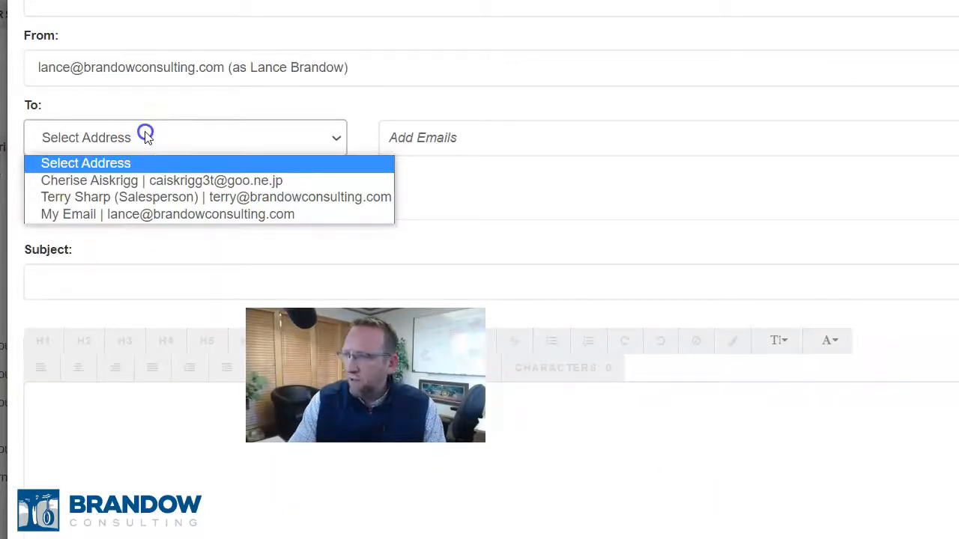
click(119, 180)
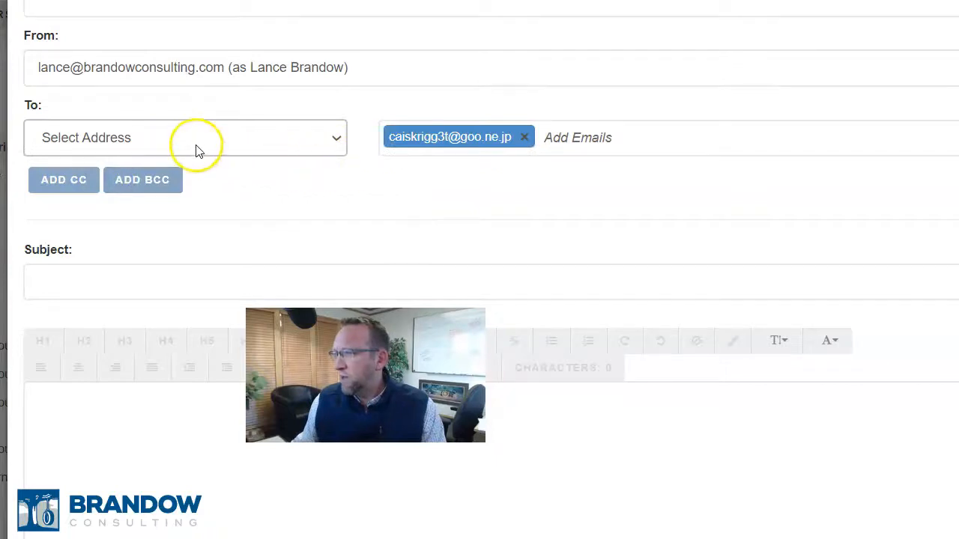
click(75, 179)
click(90, 209)
click(150, 285)
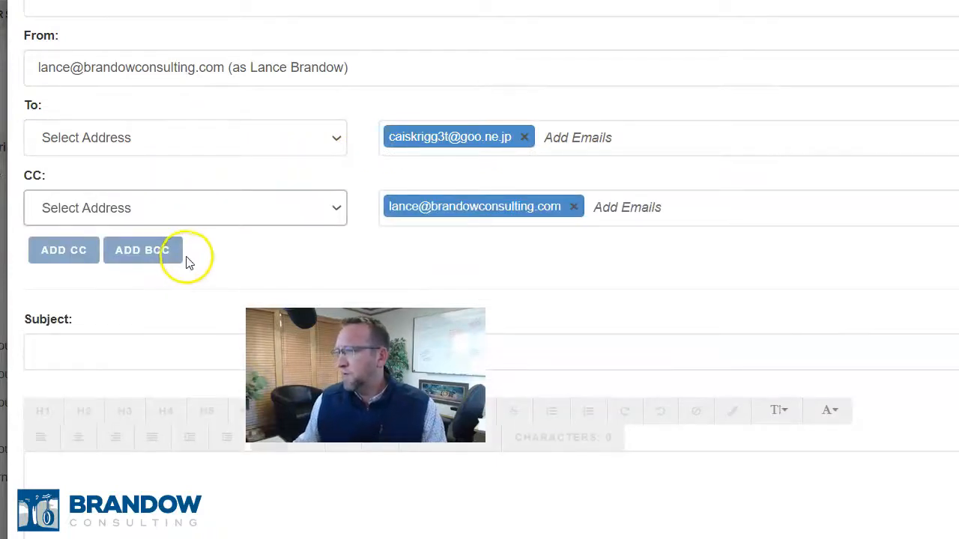
Enter "test" as both the email's subject and message body, and send it with the sales order PDF attached.
click(68, 353)
text(test)
scroll(75, 340, down, 5)
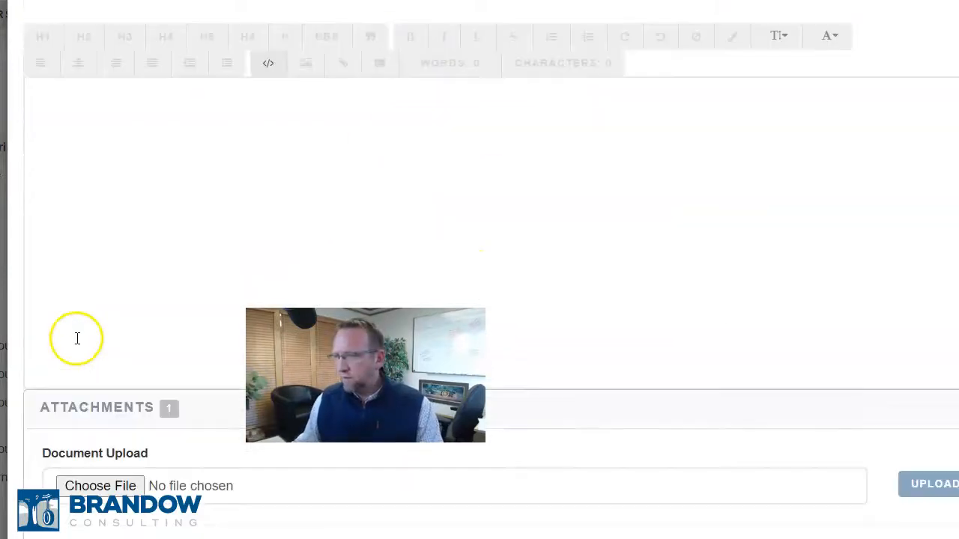
click(337, 126)
text(test)
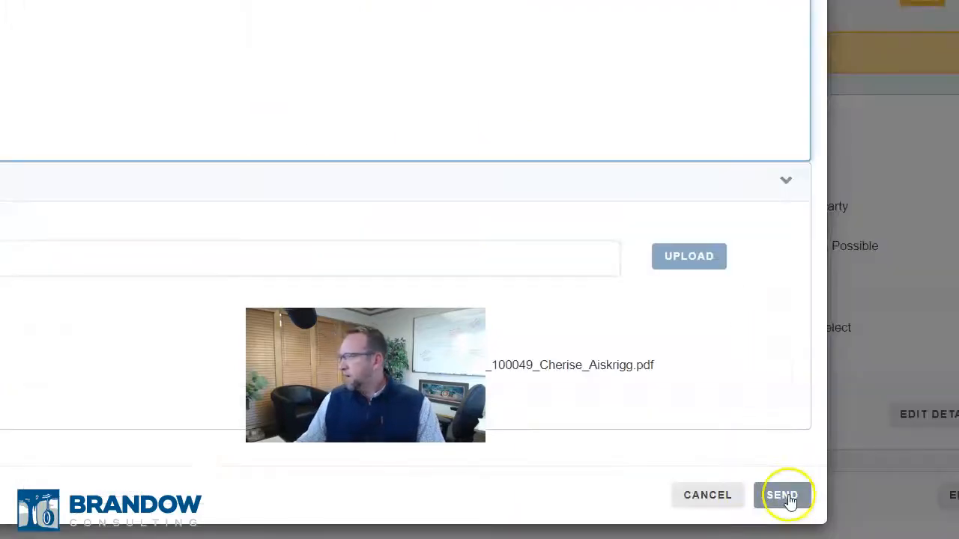
click(787, 499)
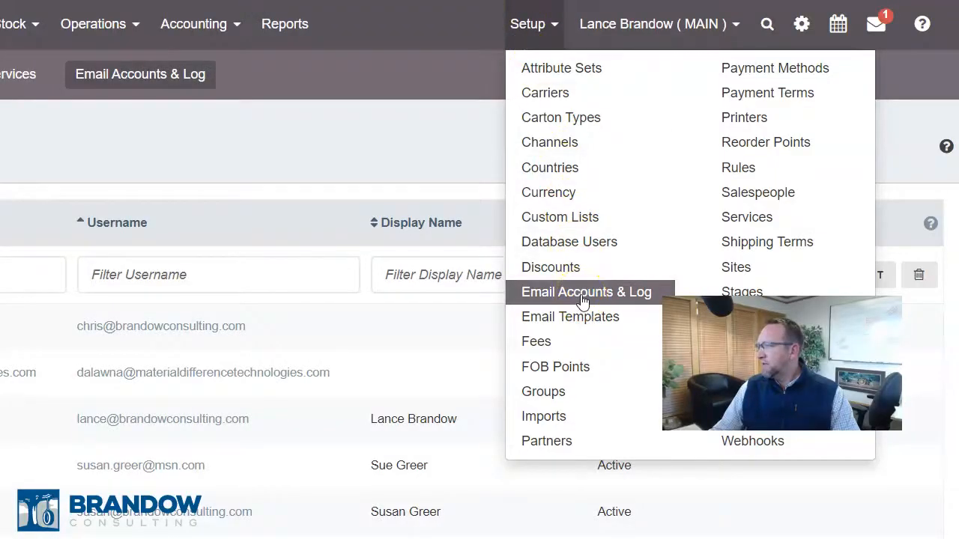
Open the sender's account in the Email Accounts & Log setup and run an SMTP test on it.
click(583, 293)
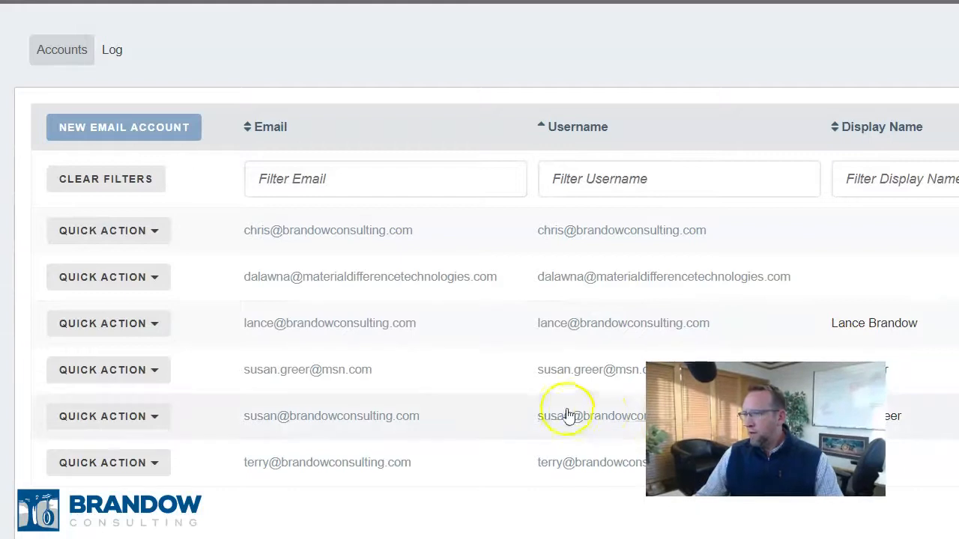
click(114, 323)
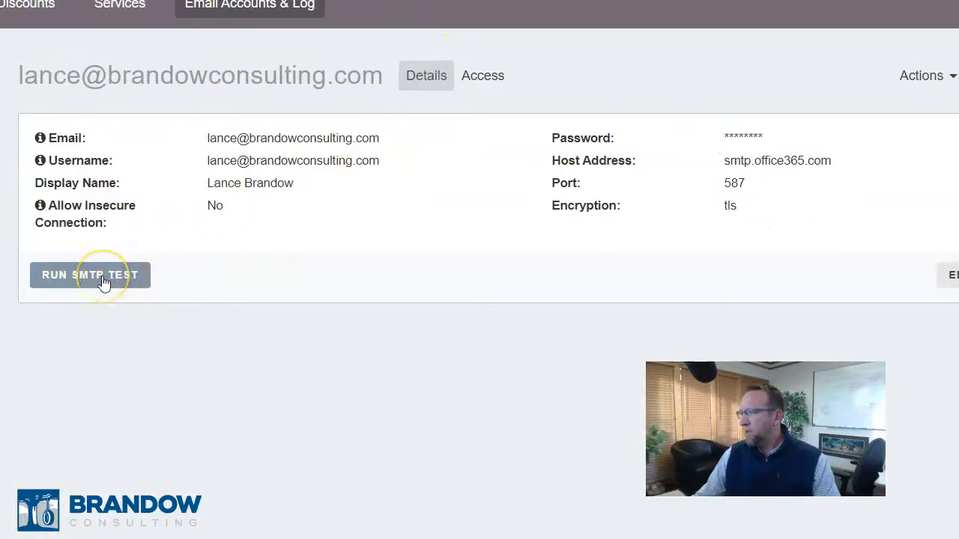
click(104, 282)
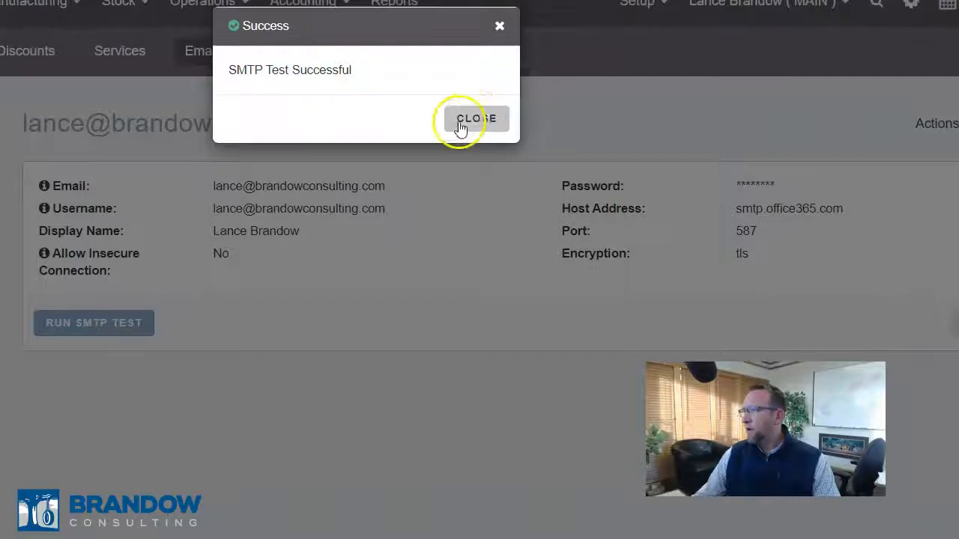
click(476, 121)
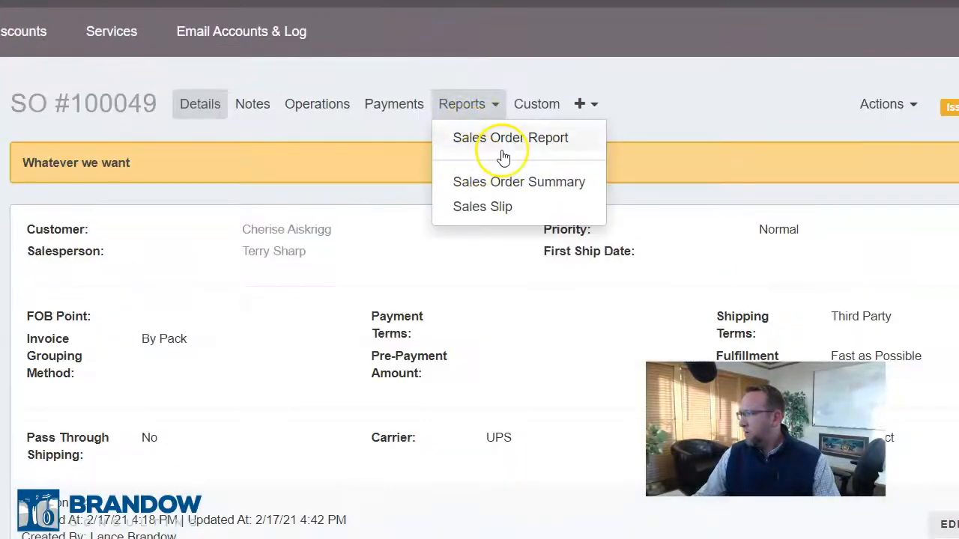
Address another Sales Order Report email to the sender's own email, and open the PDF attachment's options in the message received in Outlook.
click(501, 152)
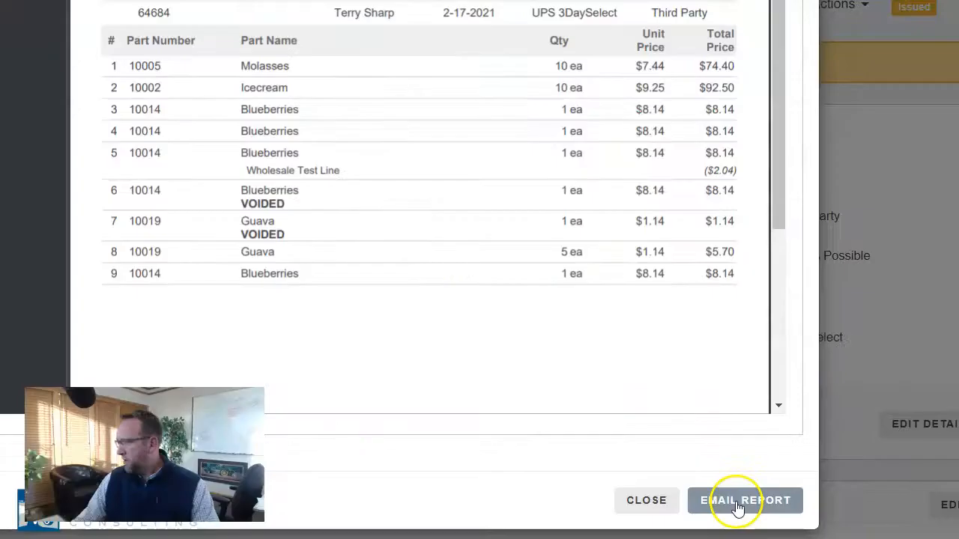
click(737, 504)
click(259, 246)
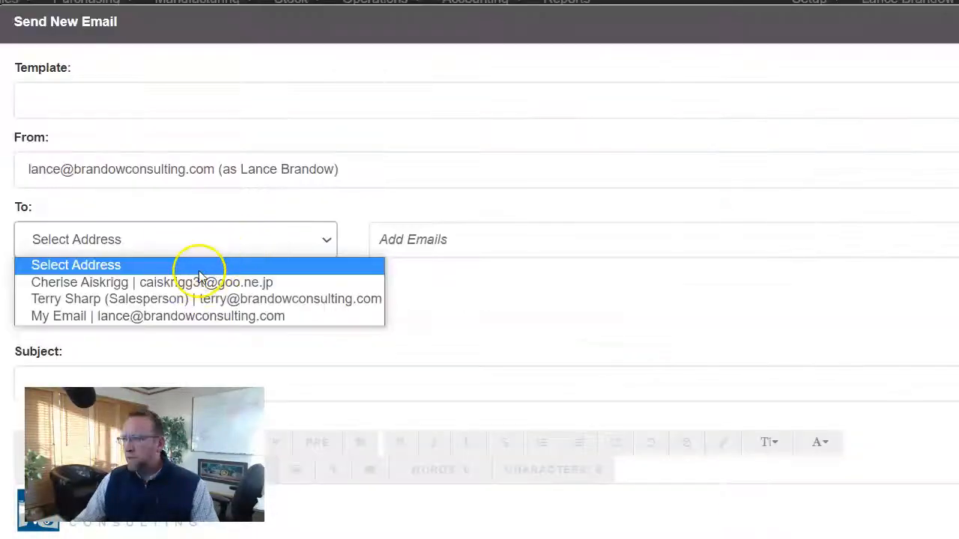
click(168, 319)
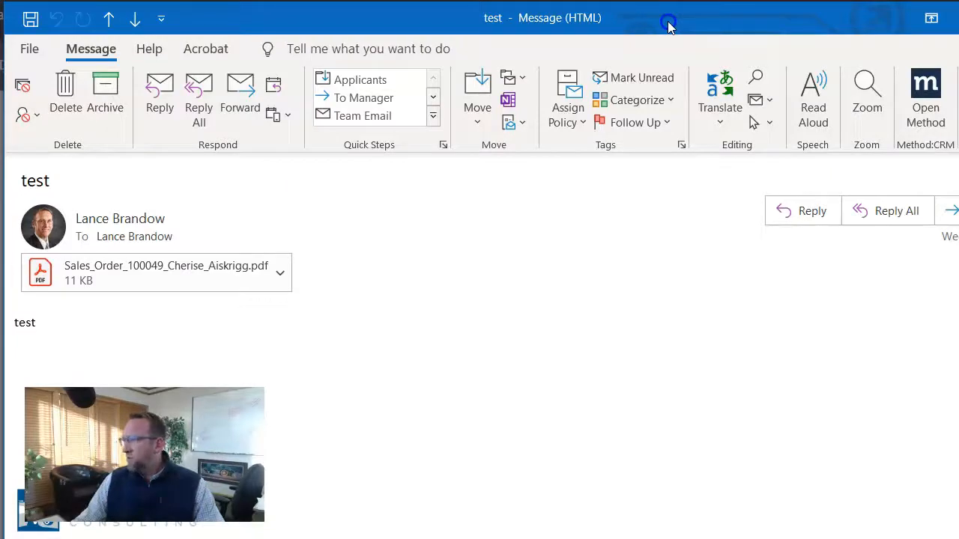
click(284, 270)
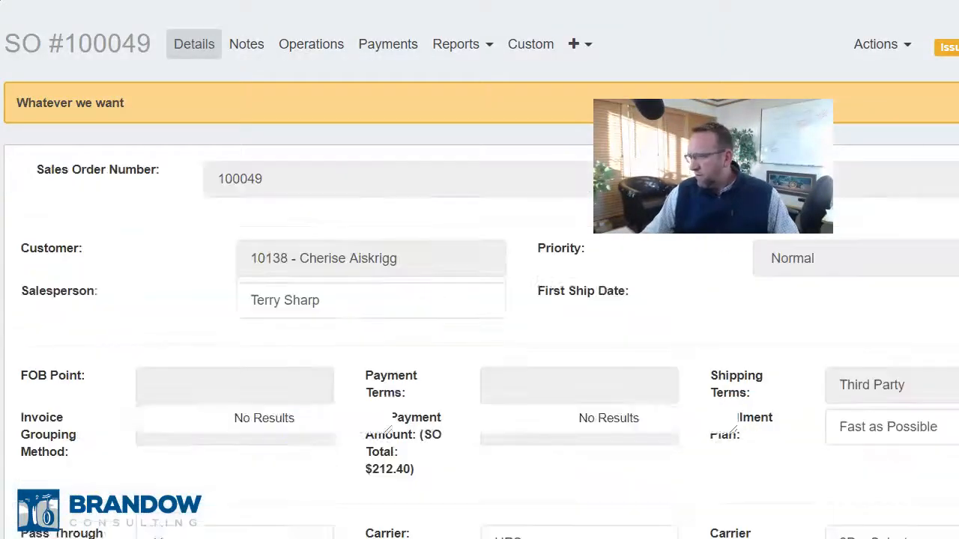
Set Pass Through Shipping to Yes in the sales order's details and try to save the order.
click(170, 427)
scroll(201, 416, down, 5)
click(312, 156)
click(215, 201)
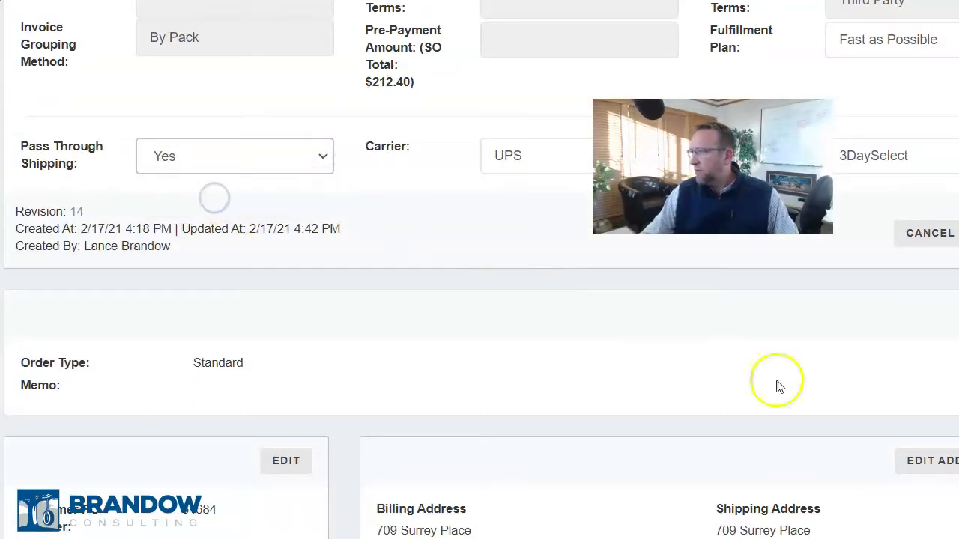
scroll(479, 270, up, 3)
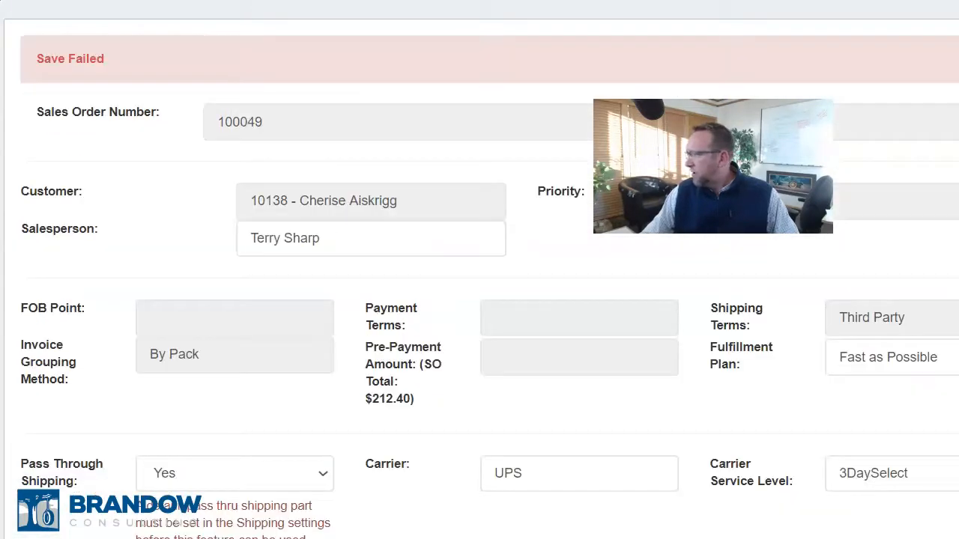
Open the Shipping settings and set Pass Through Shipping Cost By Default to Yes.
scroll(480, 270, up, 2)
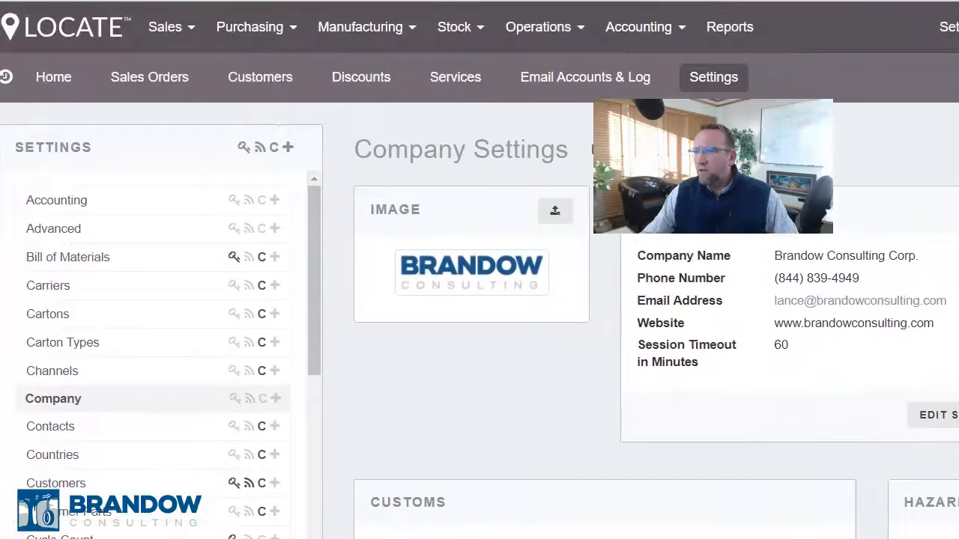
drag(330, 265, 314, 480)
click(42, 398)
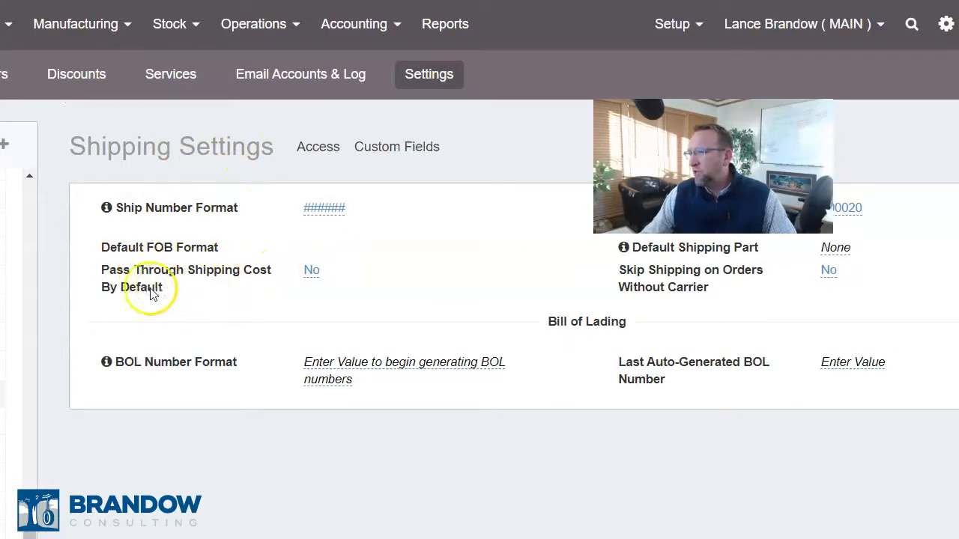
click(312, 271)
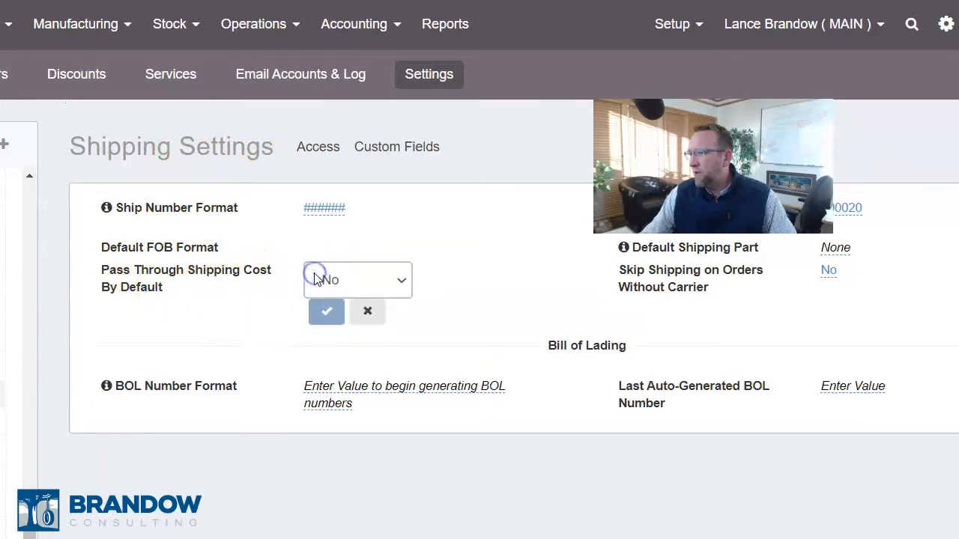
click(389, 289)
click(332, 320)
click(327, 315)
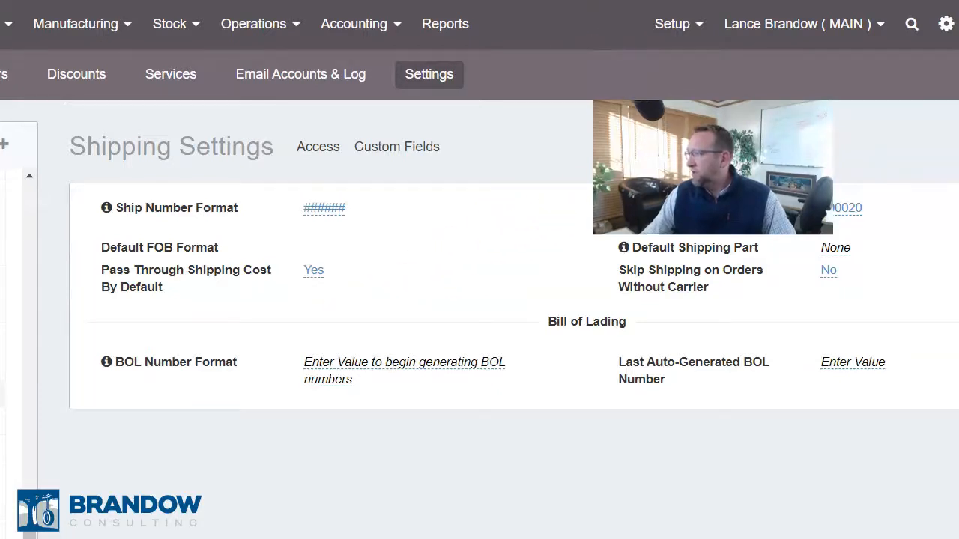
Set the Default Shipping Part to Shipping in the Shipping settings.
click(839, 249)
click(937, 253)
click(912, 282)
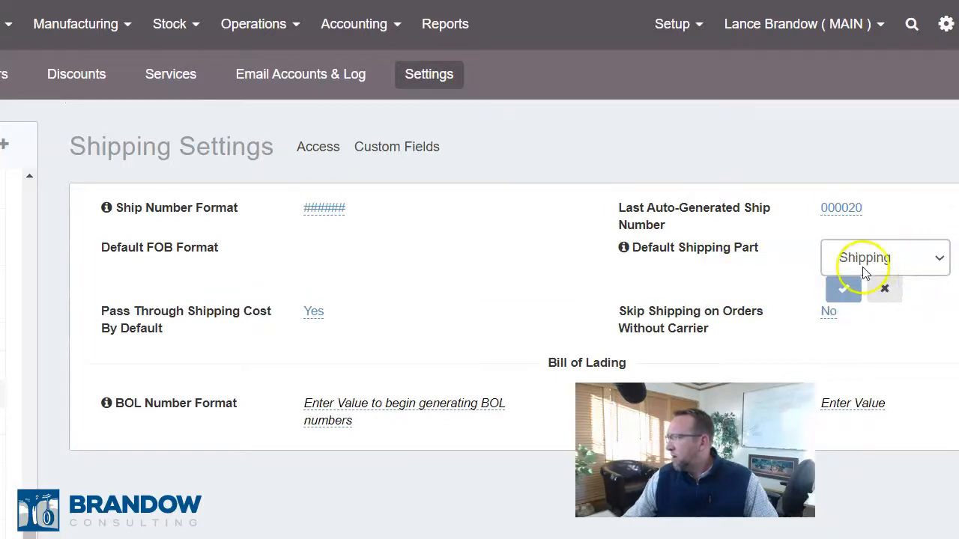
click(844, 290)
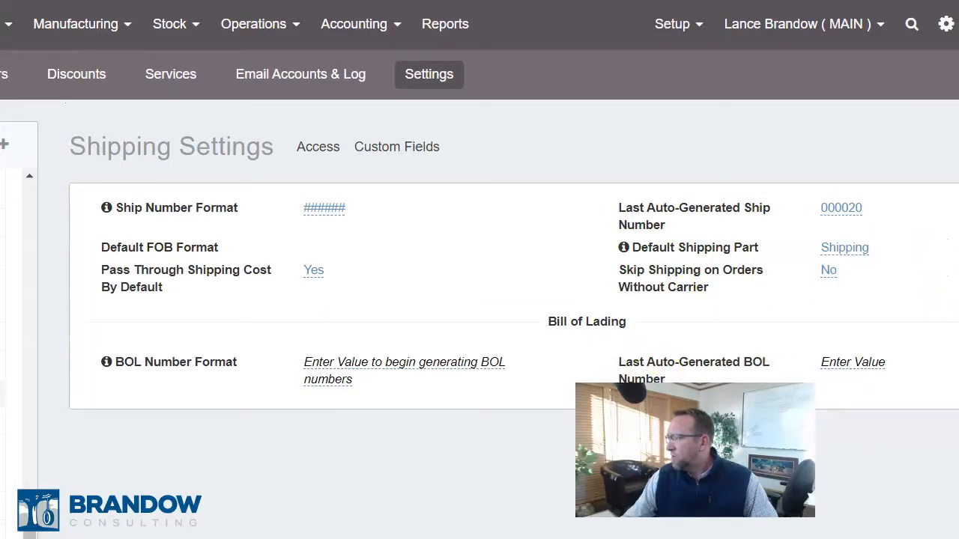
Open a blank new part form from the stock parts and return to the settings.
click(172, 29)
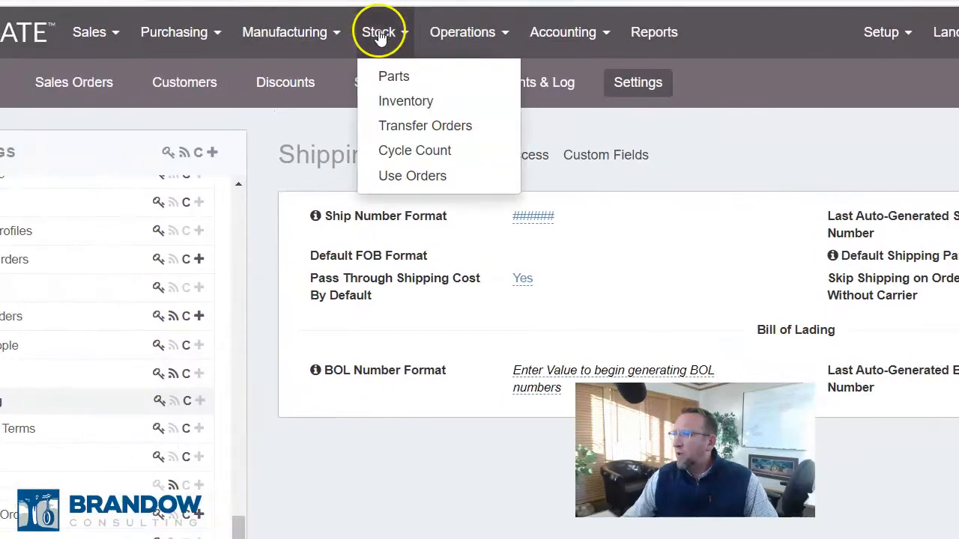
click(400, 80)
click(597, 298)
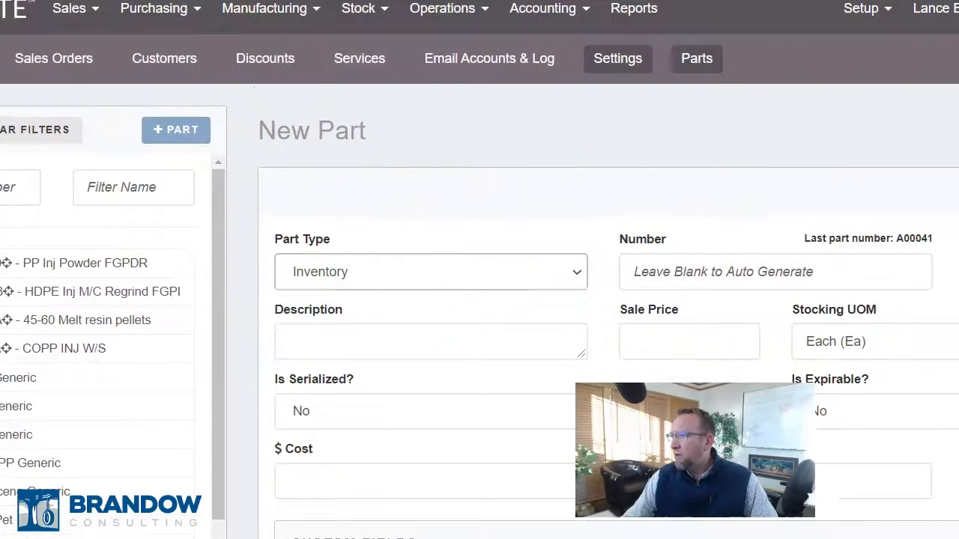
click(618, 58)
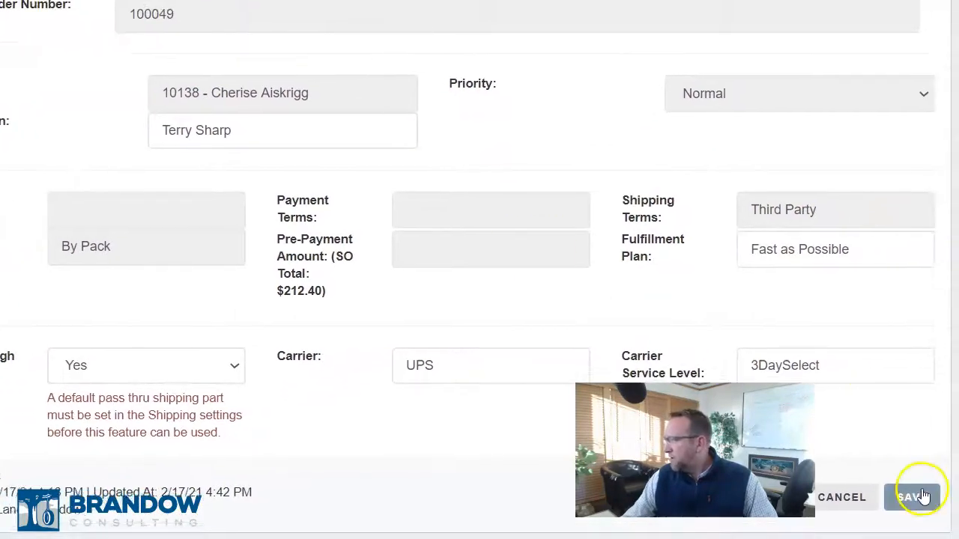
Save sales order 100049 with pass-through shipping enabled and review its shipping details.
click(924, 497)
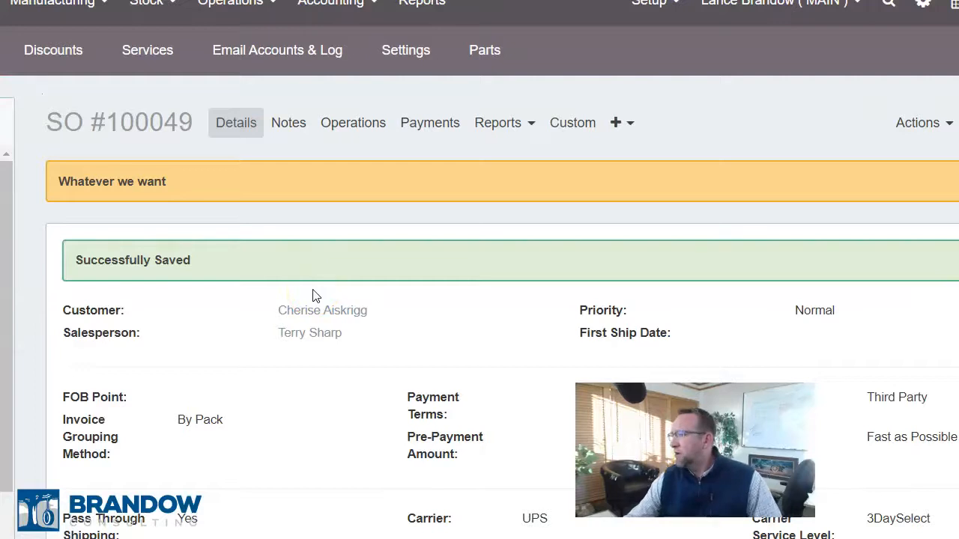
scroll(315, 296, down, 3)
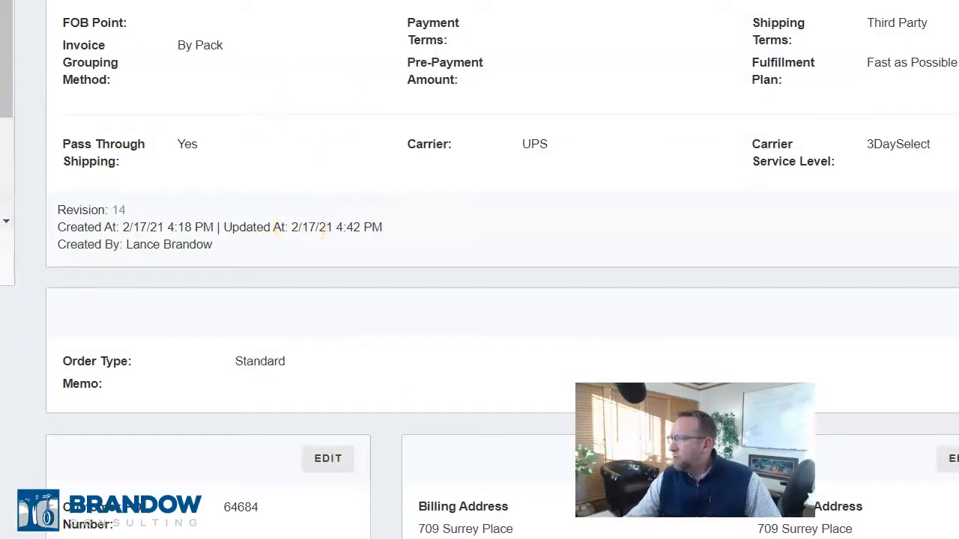
scroll(480, 270, up, 3)
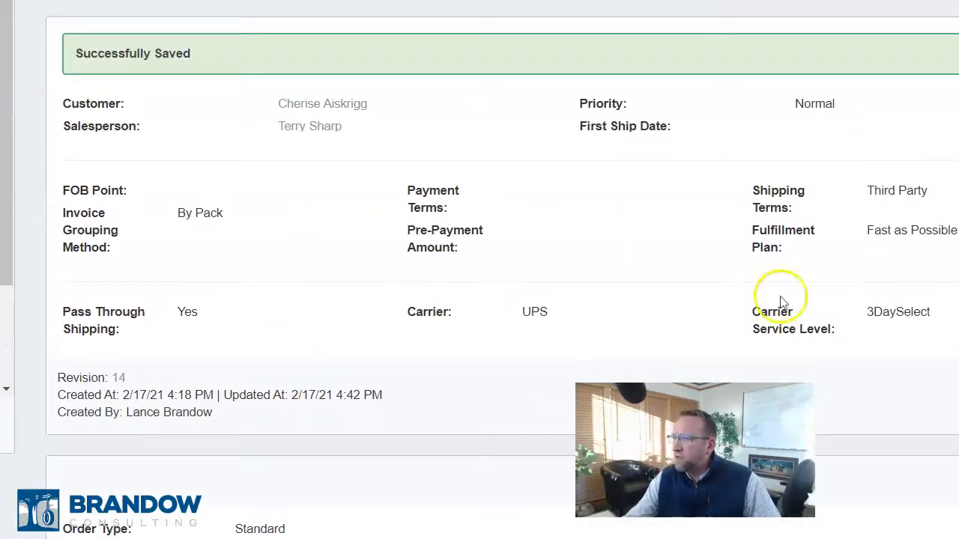